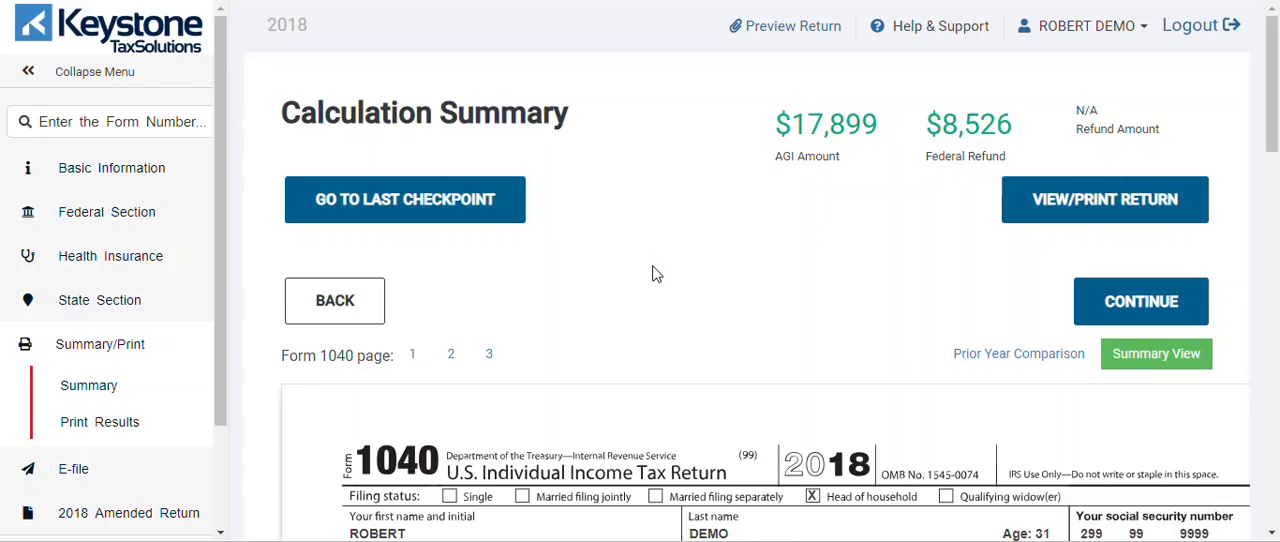
Proceed past the calculation summary and the federal return warnings to the E-File page
click(1124, 300)
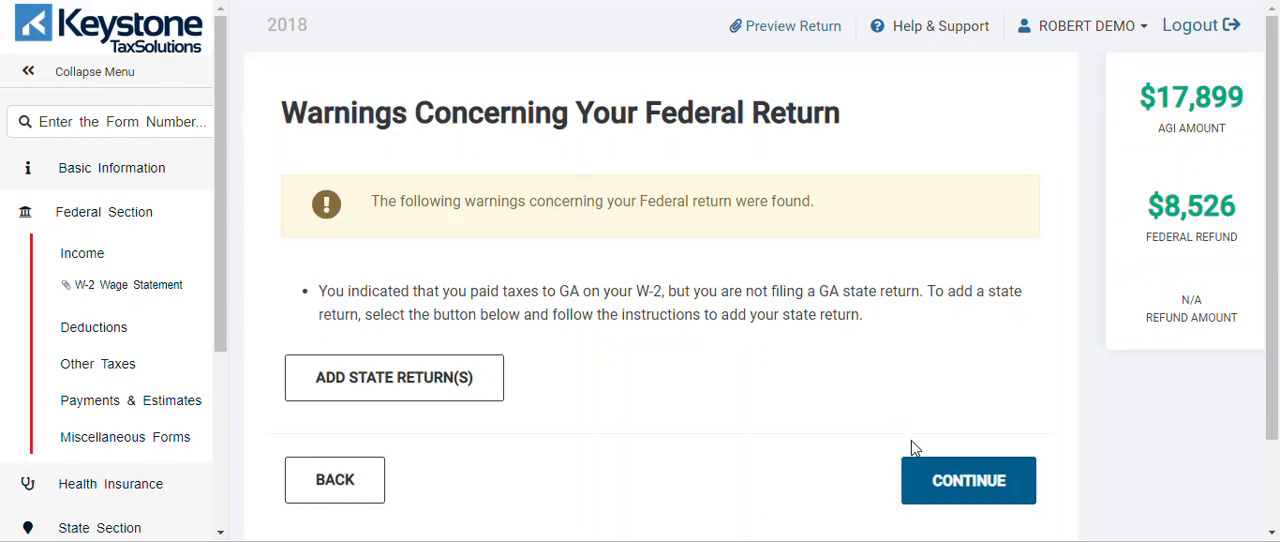
click(960, 481)
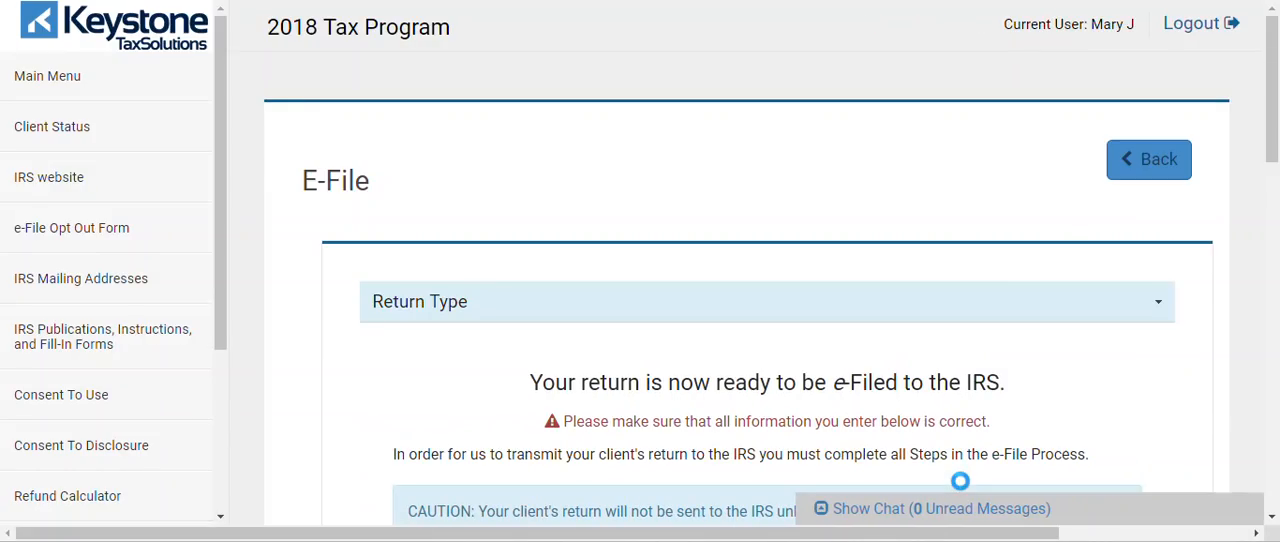
Set the federal return type to Refund Advantage ERD Advance with a $1953.25 advance, and continue to the tax preparation section
drag(1276, 115, 1277, 264)
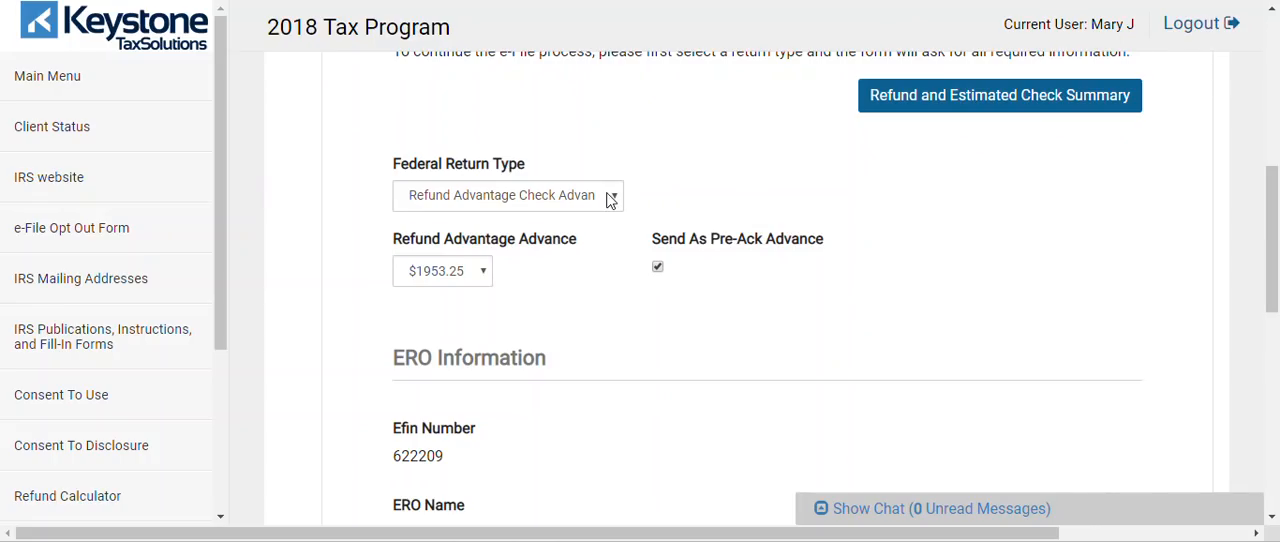
click(497, 210)
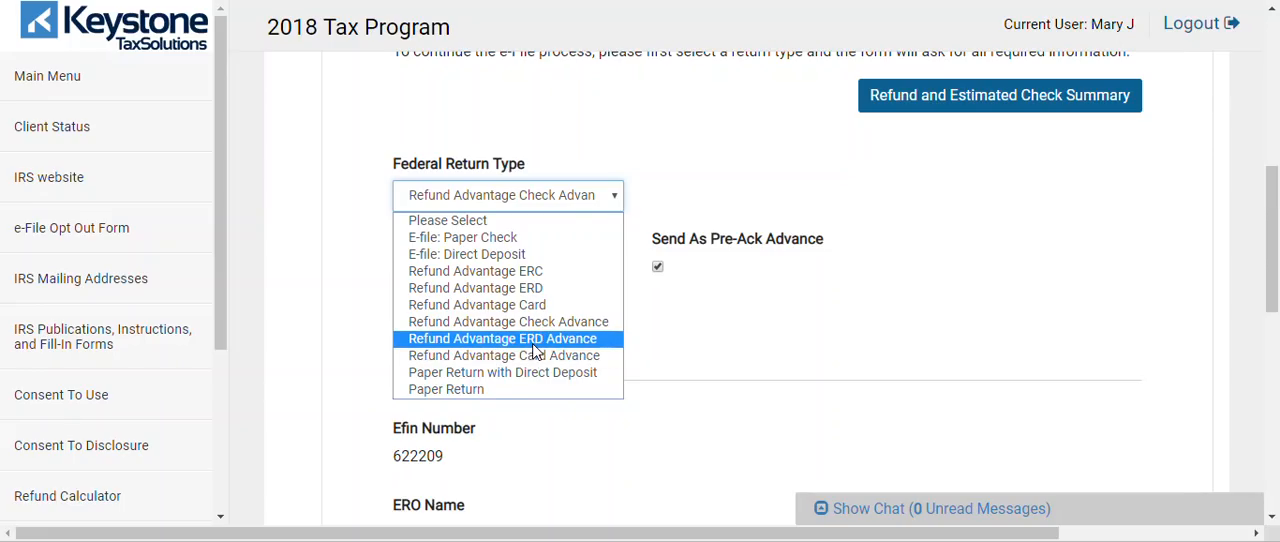
click(535, 340)
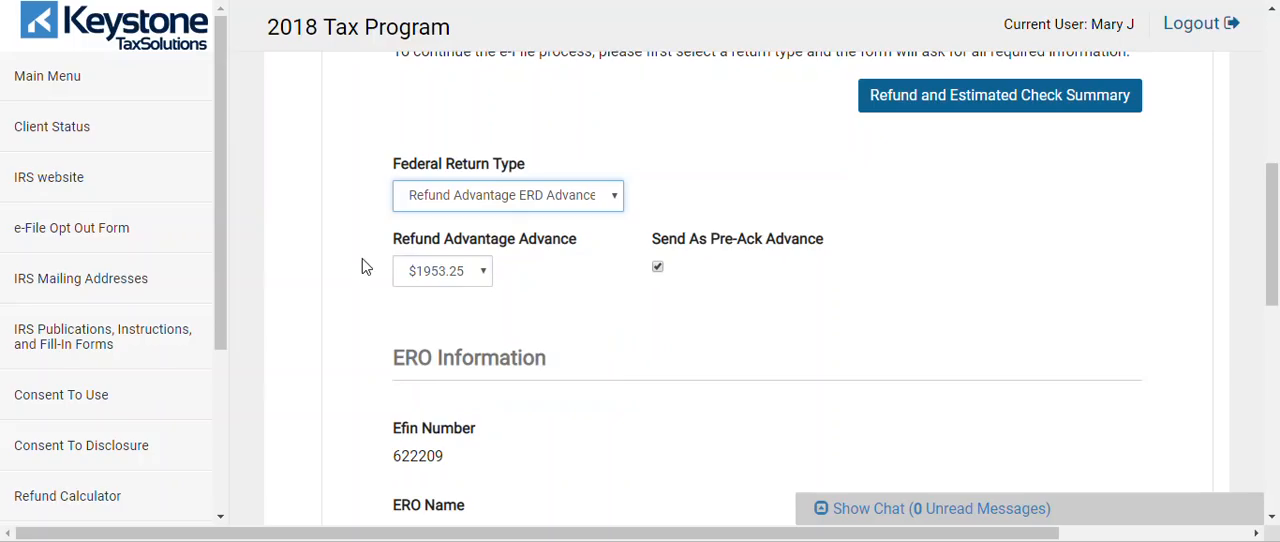
click(651, 271)
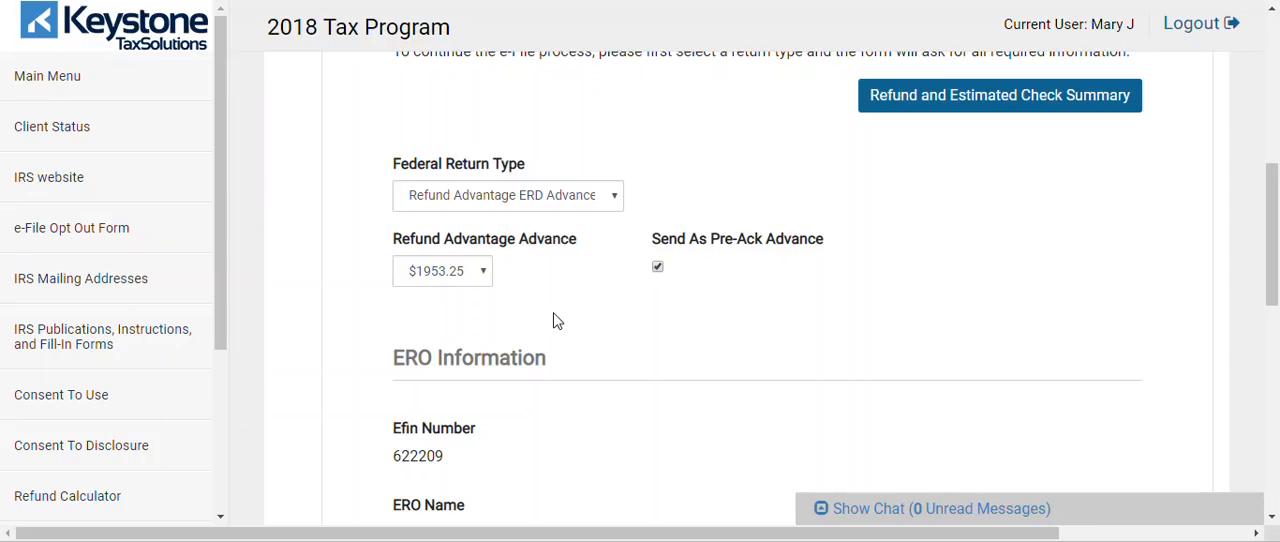
click(419, 273)
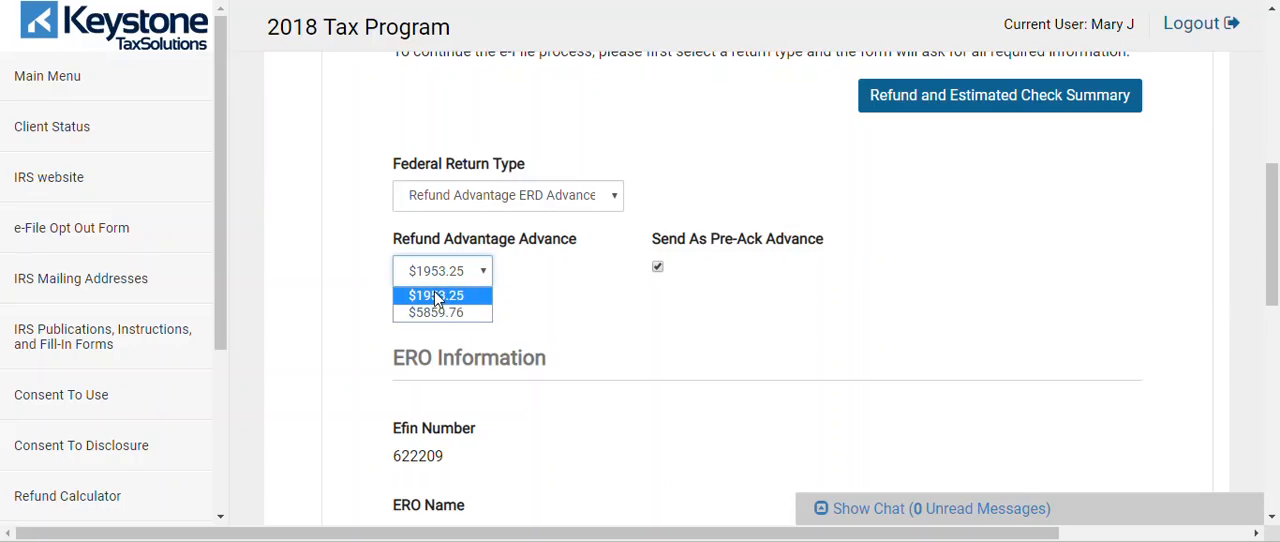
click(435, 295)
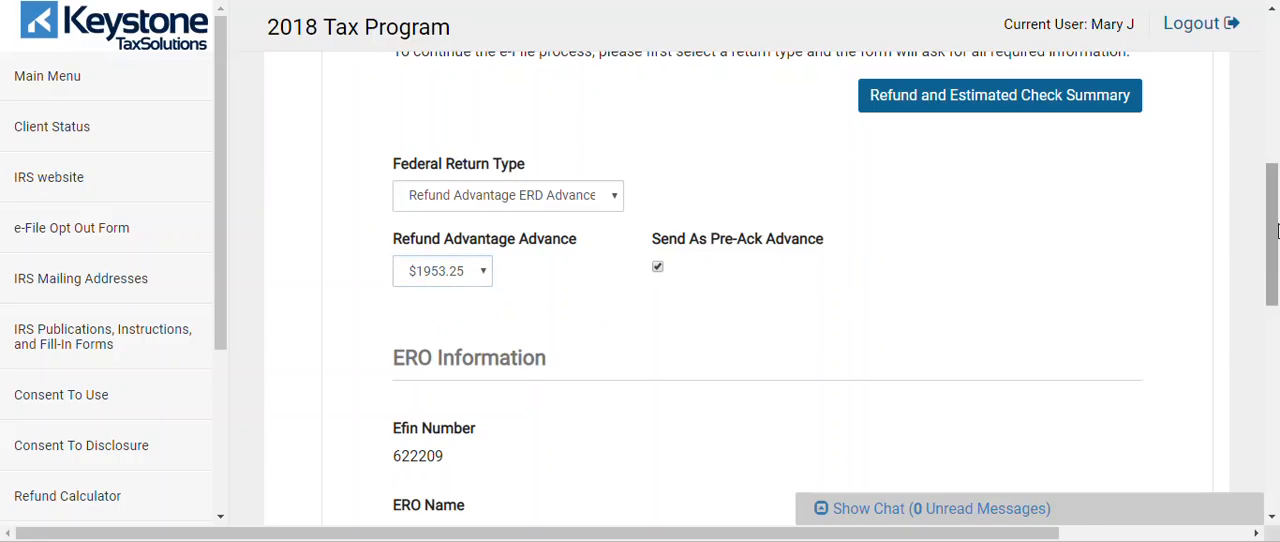
drag(1277, 225, 1277, 347)
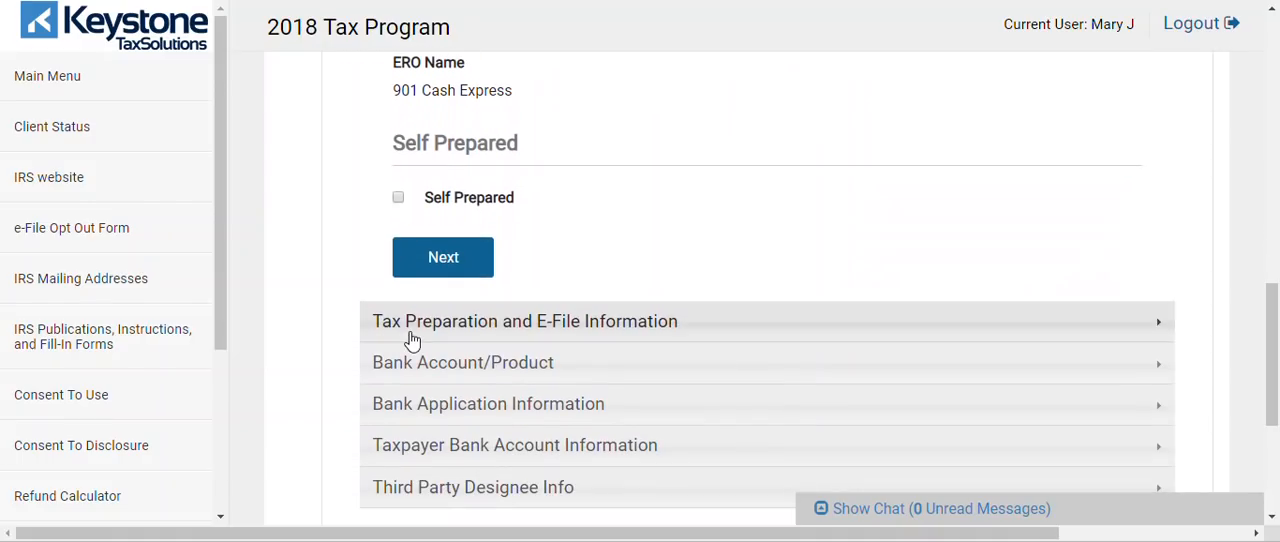
click(488, 268)
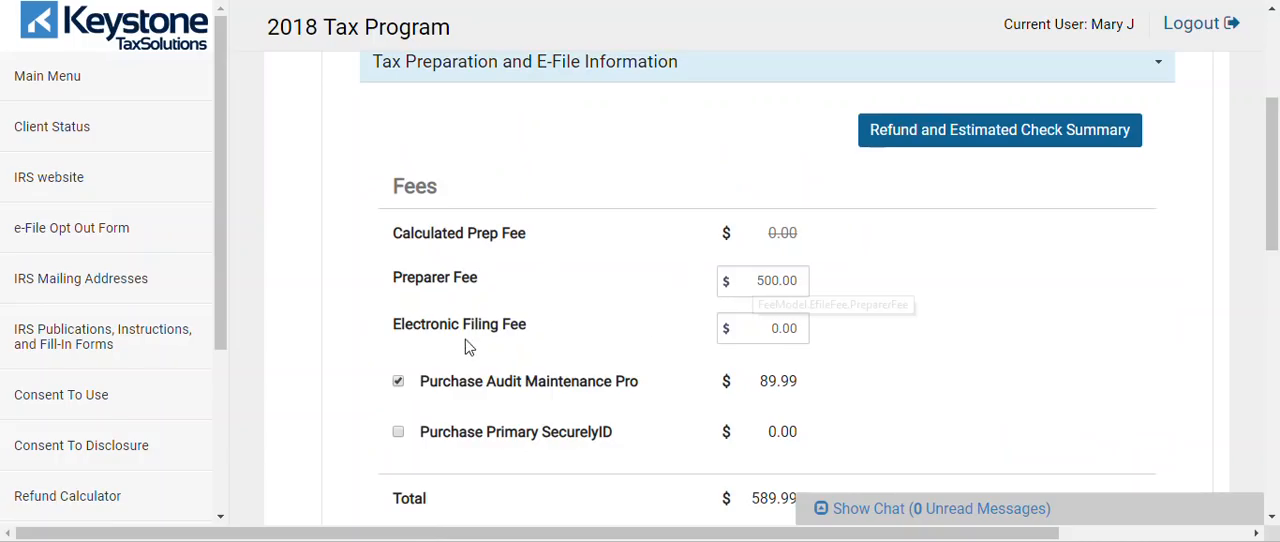
Set the Electronic Filing Fee to 0.00 in the fees section
click(788, 336)
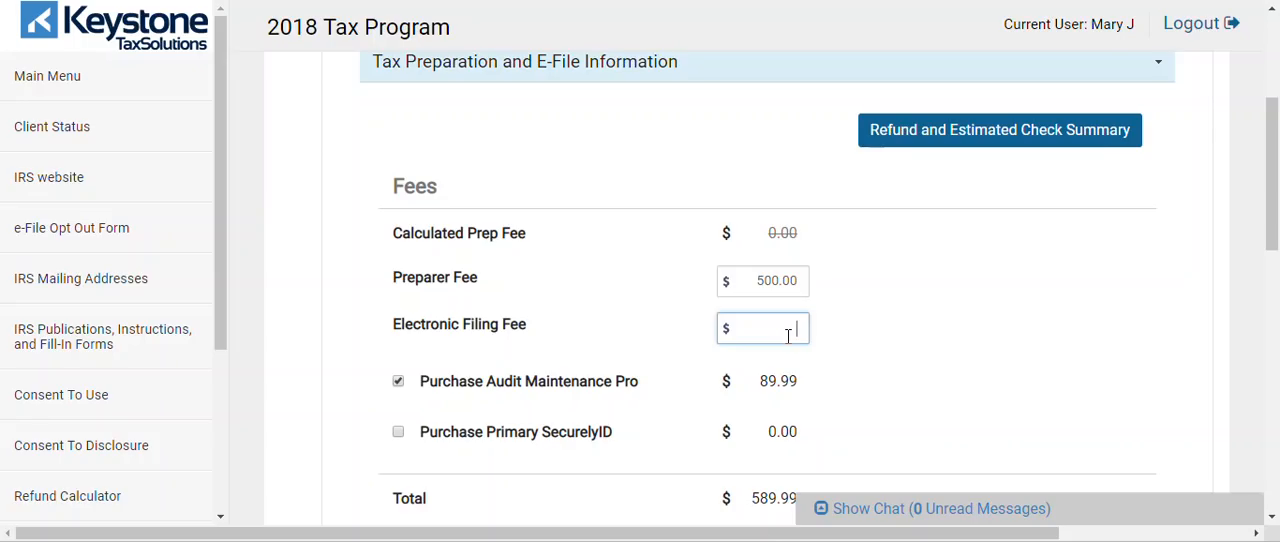
text(0)
key(Tab)
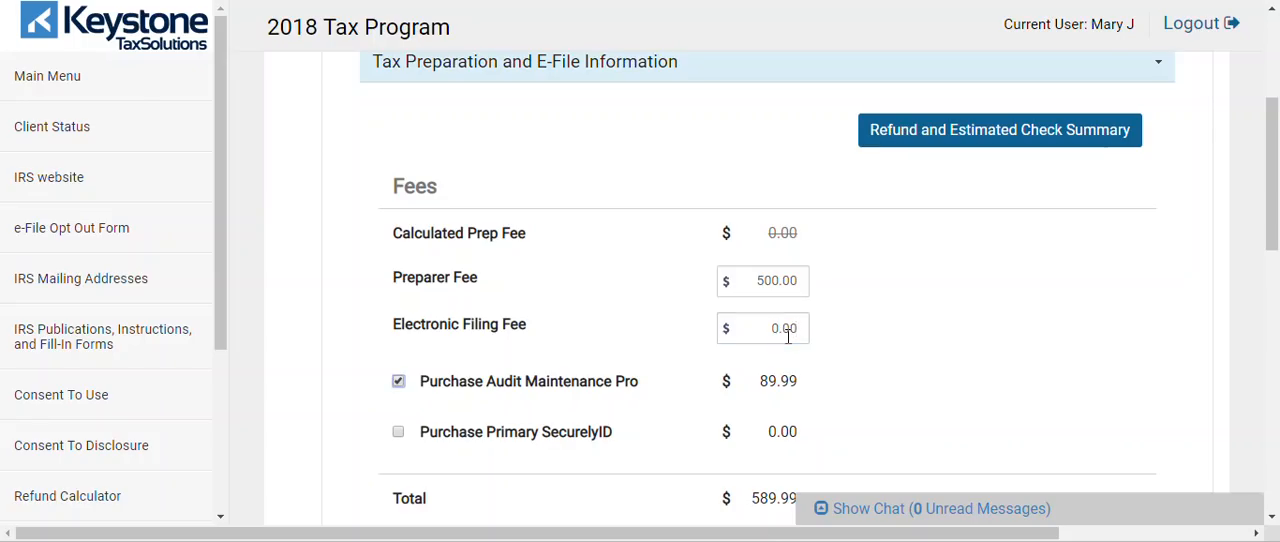
click(788, 336)
key(Tab)
click(788, 336)
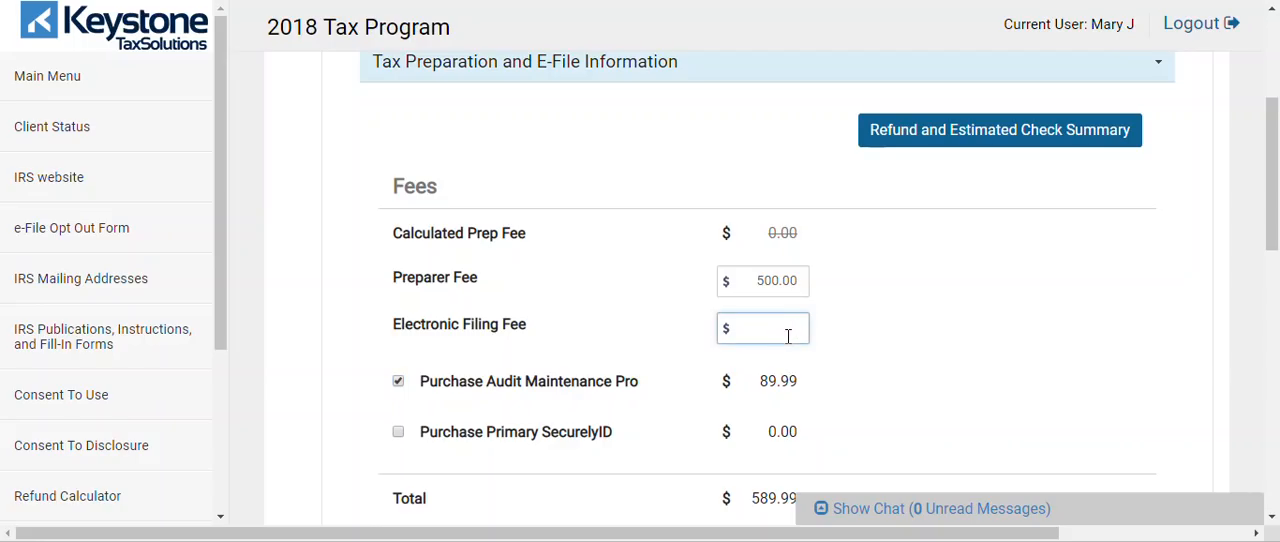
key(Tab)
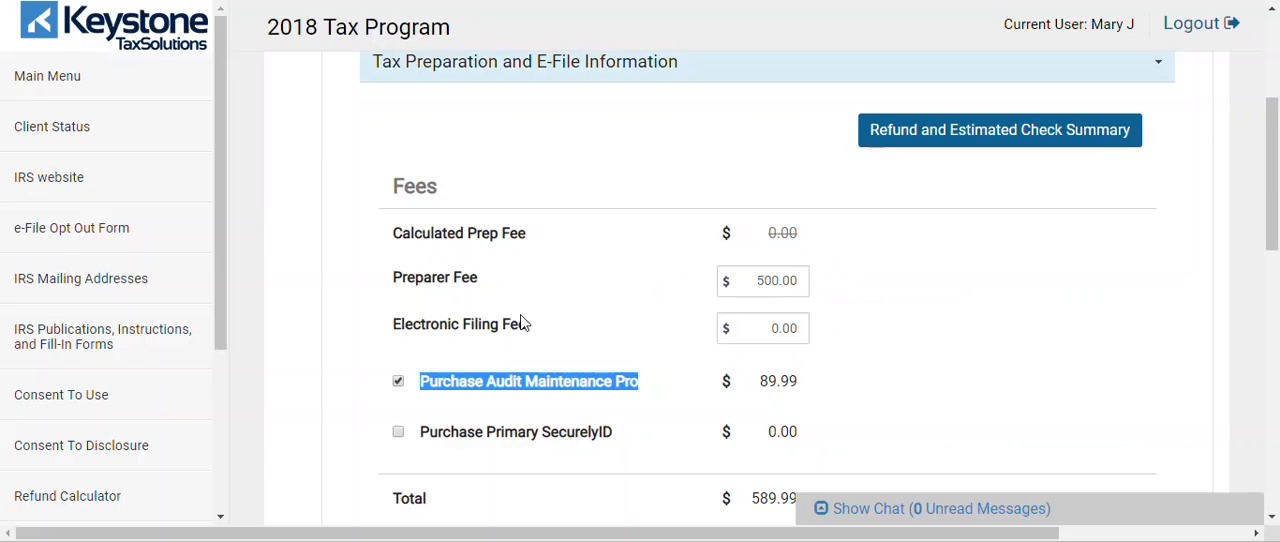
Remove the Audit Maintenance Pro purchase from the fees and add it back
click(398, 382)
click(367, 372)
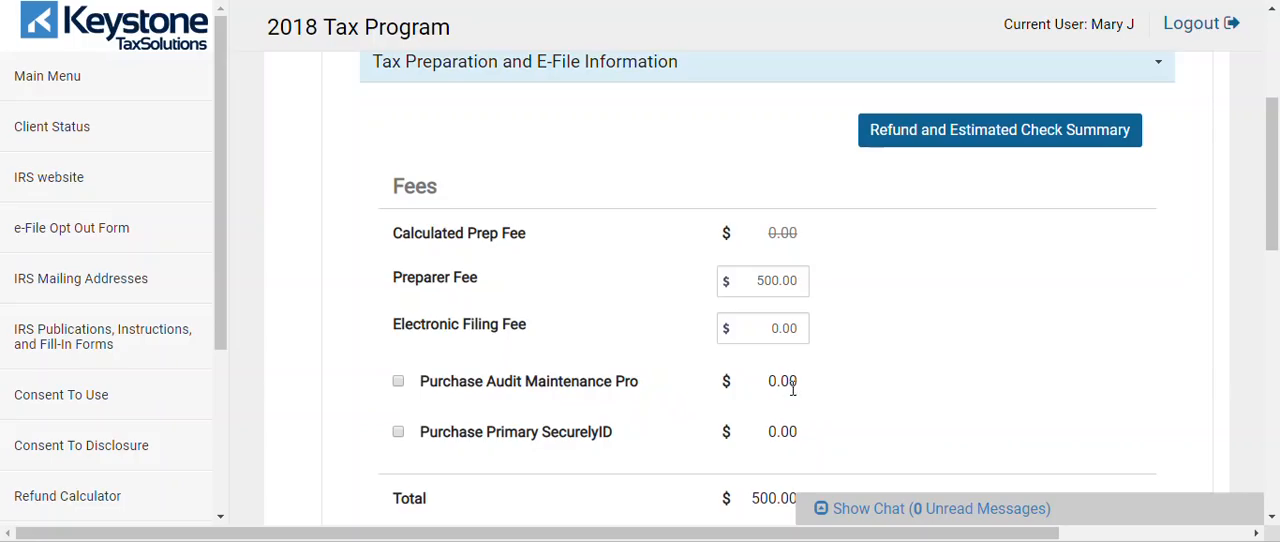
click(399, 382)
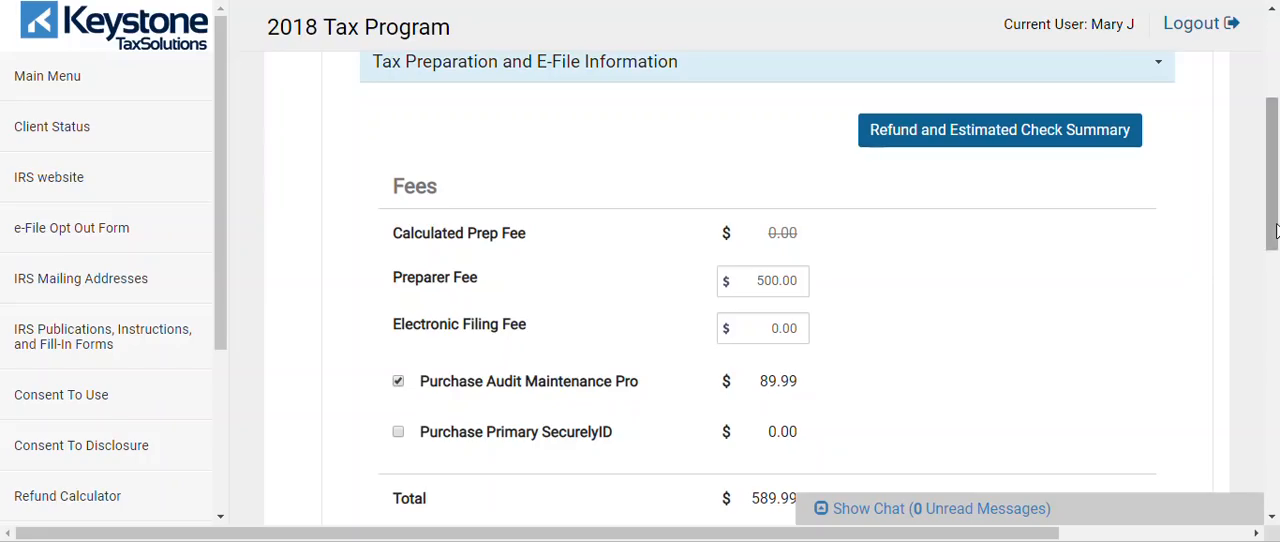
Add the Primary SecurelyID purchase to the fees and remove it again
scroll(1218, 262, down, 1)
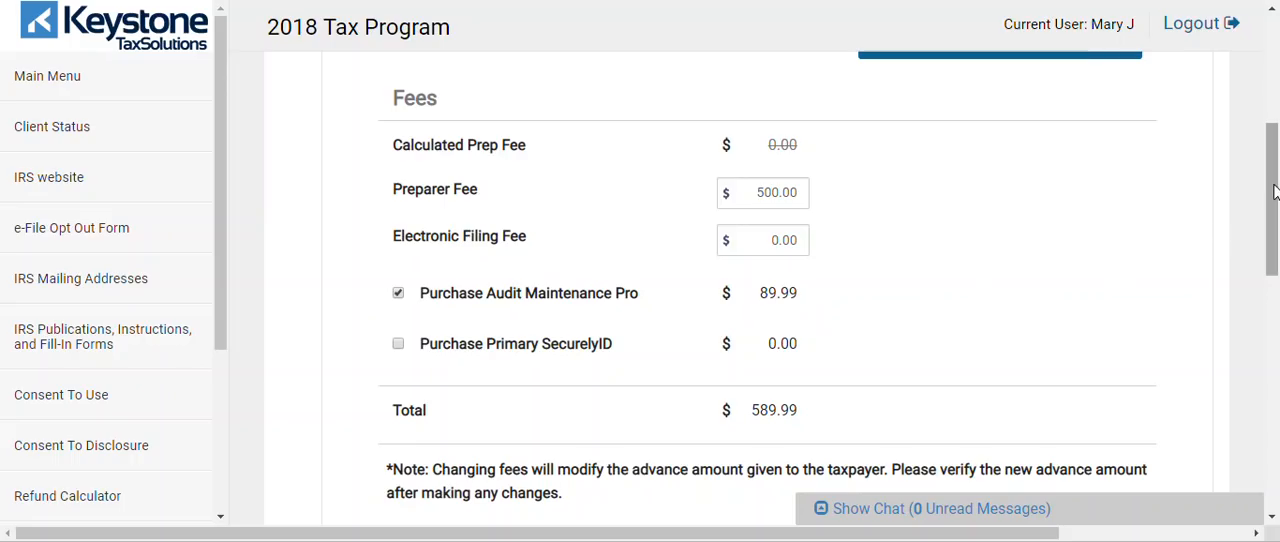
scroll(1275, 193, down, 1)
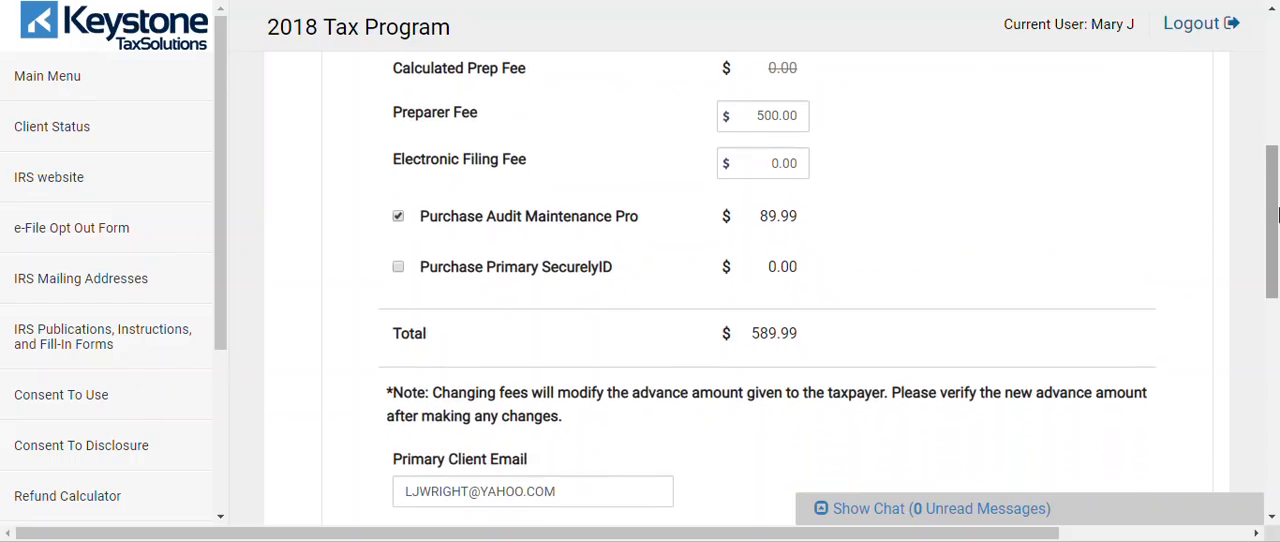
click(398, 268)
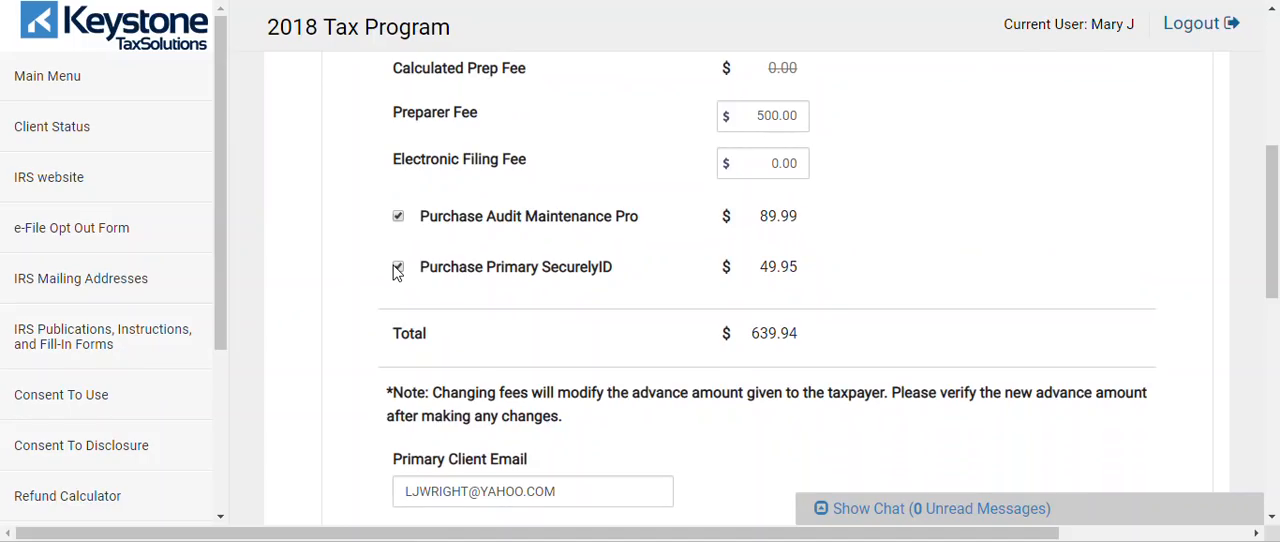
click(398, 268)
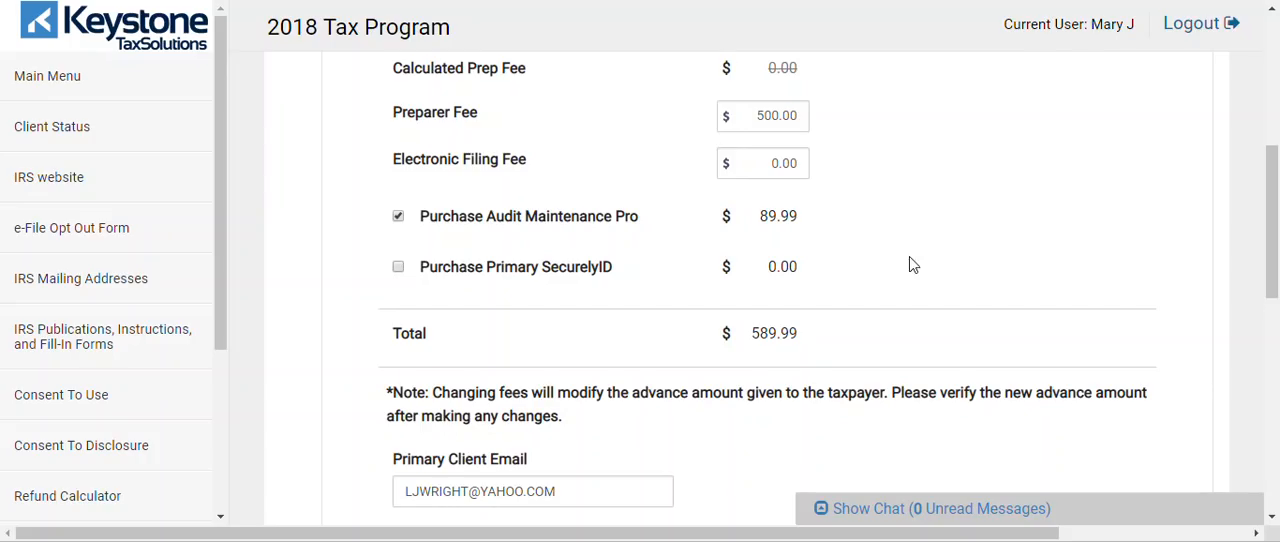
Return to the Return Type section and review the available Refund Advantage Advance amounts
drag(1278, 200, 1275, 251)
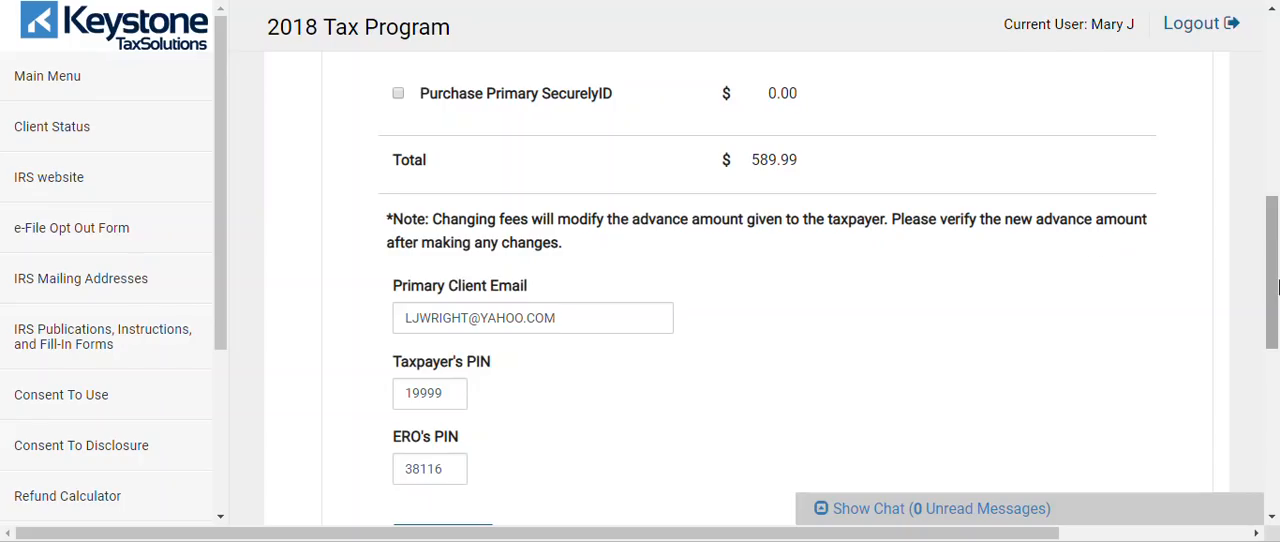
scroll(1276, 305, up, 5)
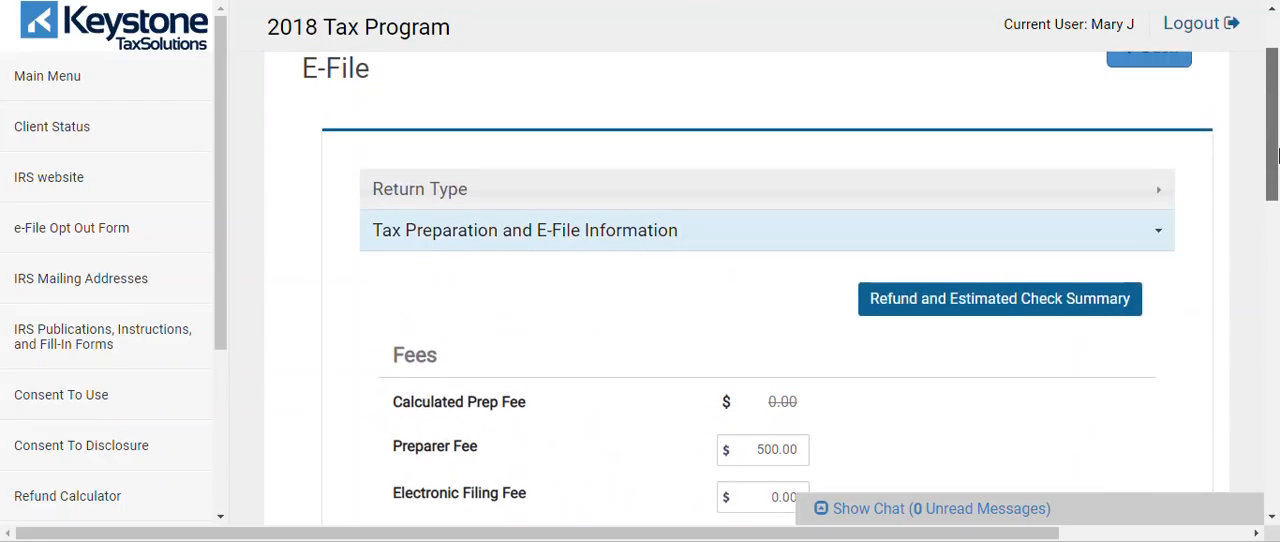
click(1040, 195)
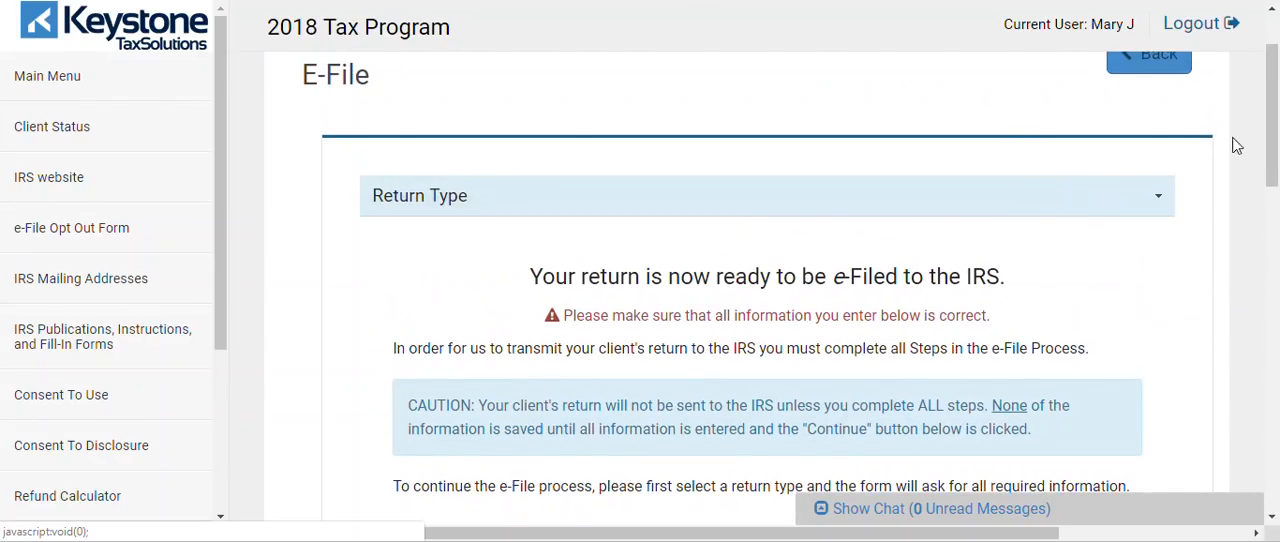
scroll(1276, 140, down, 4)
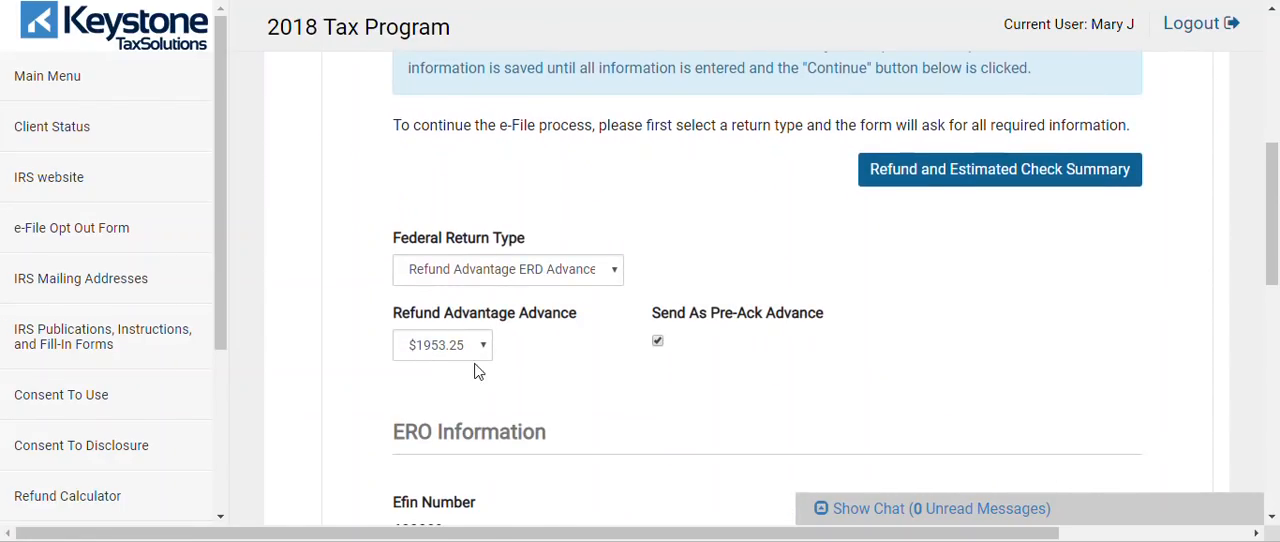
click(443, 352)
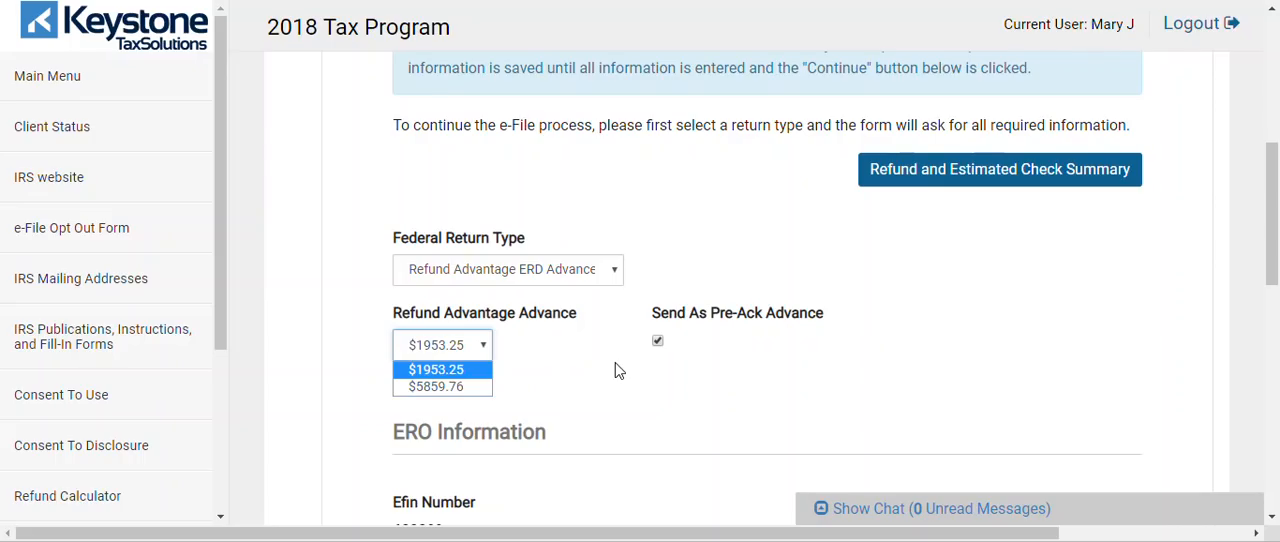
Review the Refund and Estimated Check Summary and close it
click(996, 169)
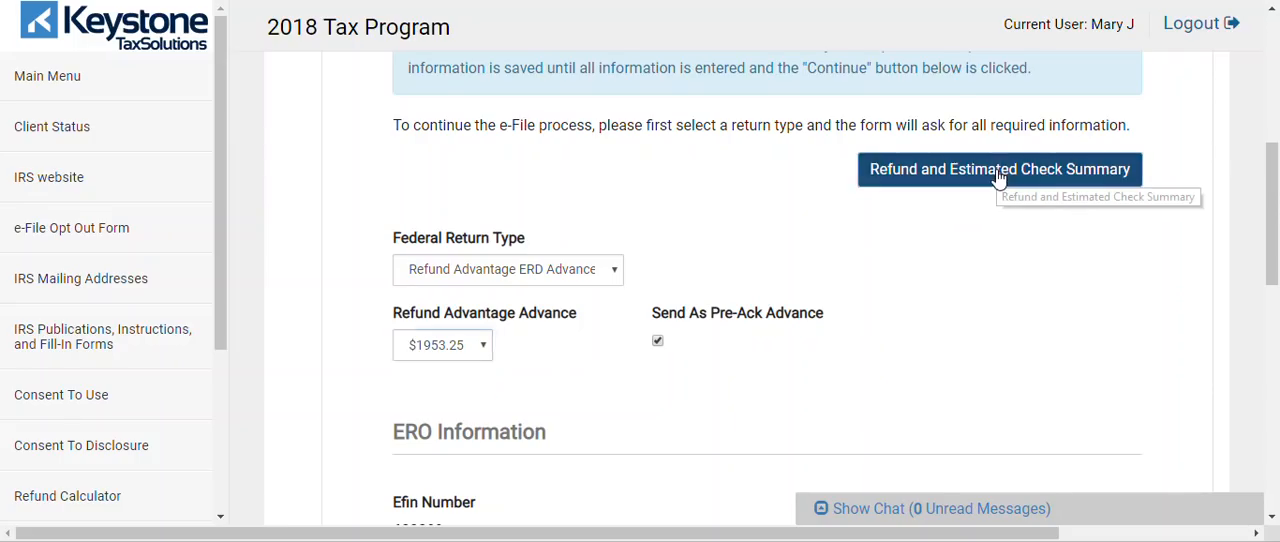
click(996, 169)
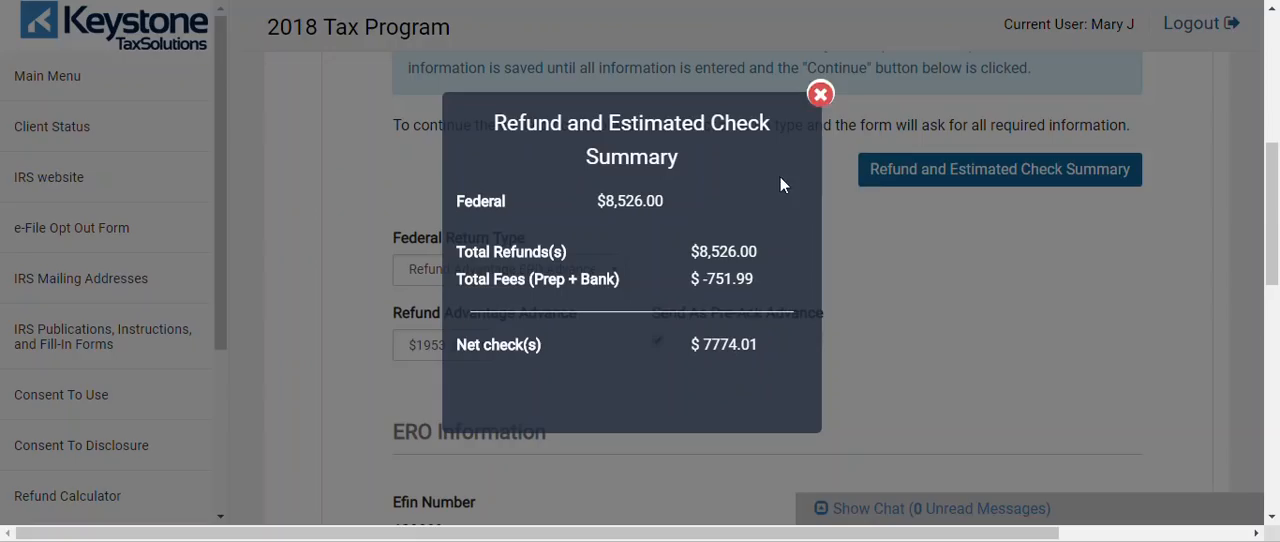
click(820, 94)
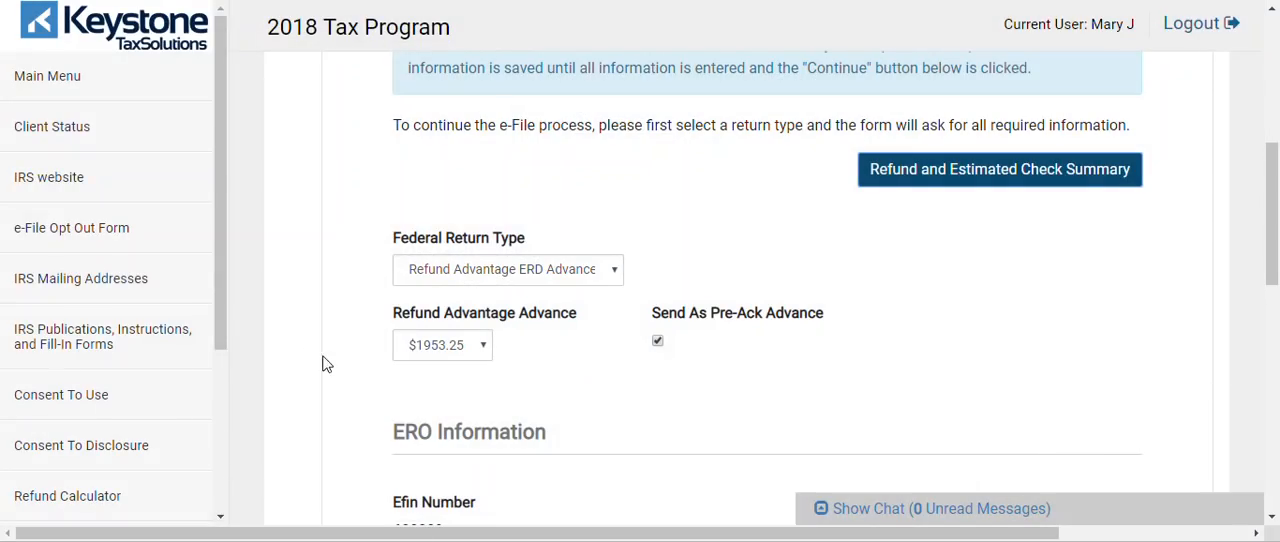
Proceed through the Return Type and Tax Preparation and E-File Information sections to Bank Account/Product
drag(1278, 235, 1278, 403)
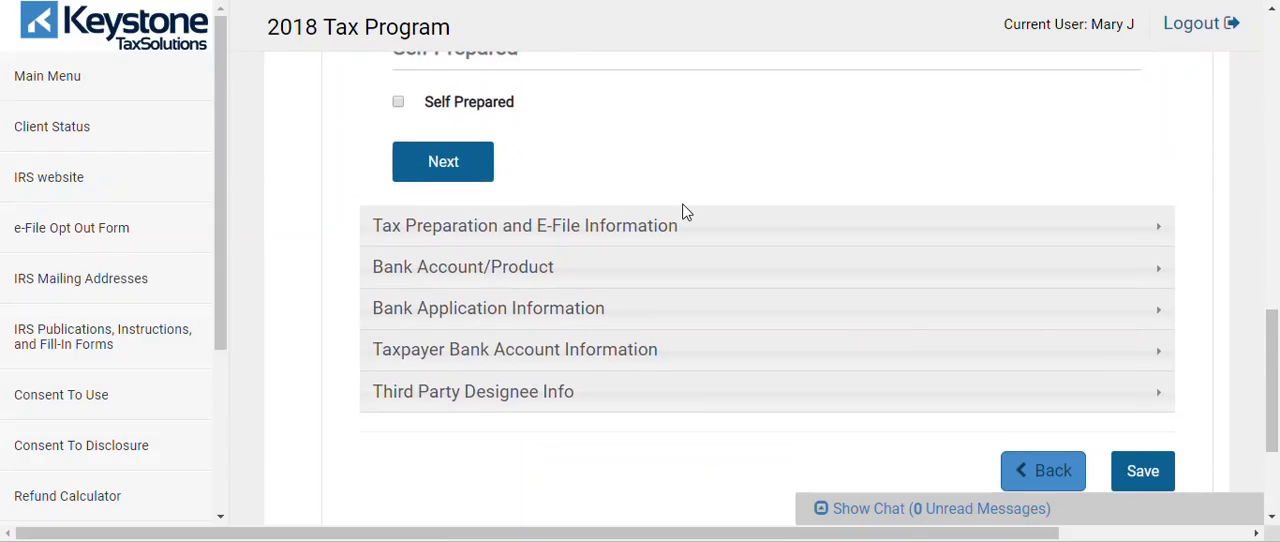
click(443, 160)
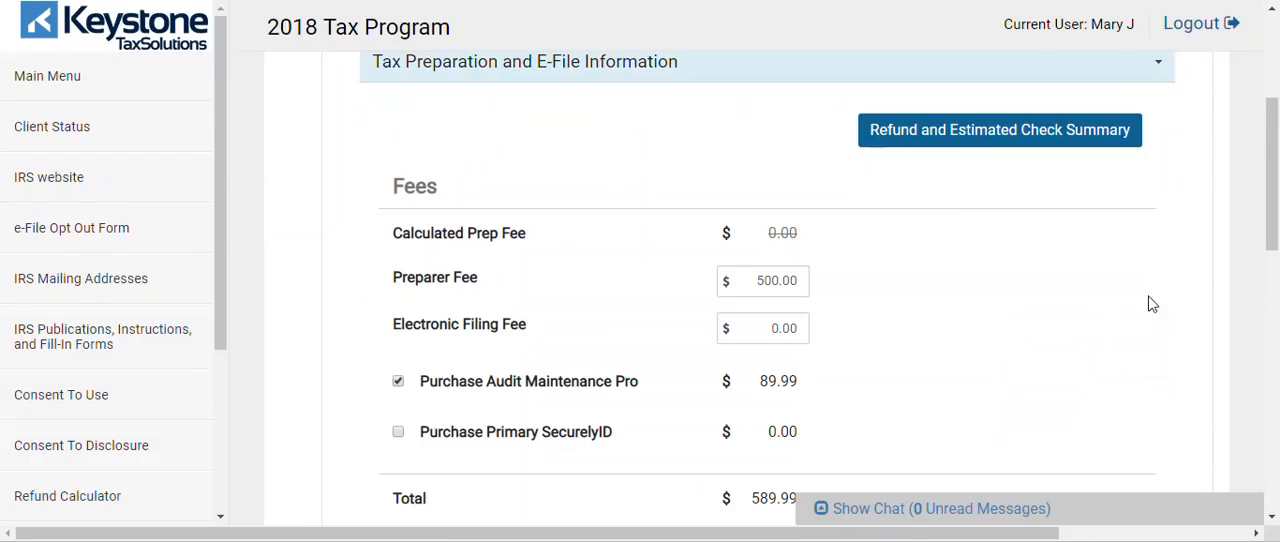
drag(1277, 229, 1277, 366)
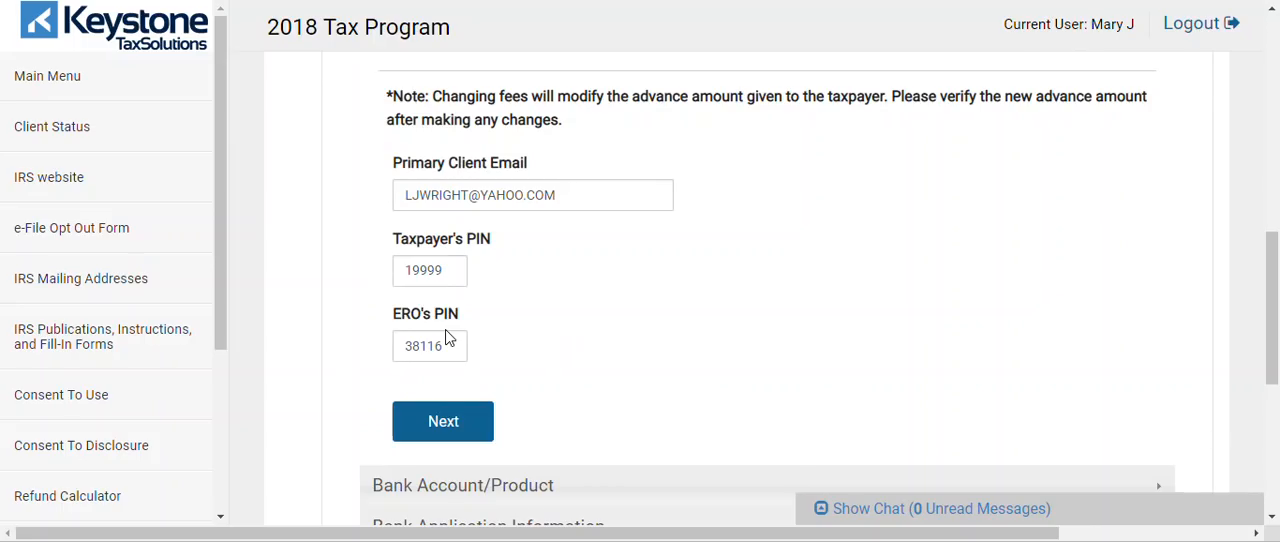
click(447, 427)
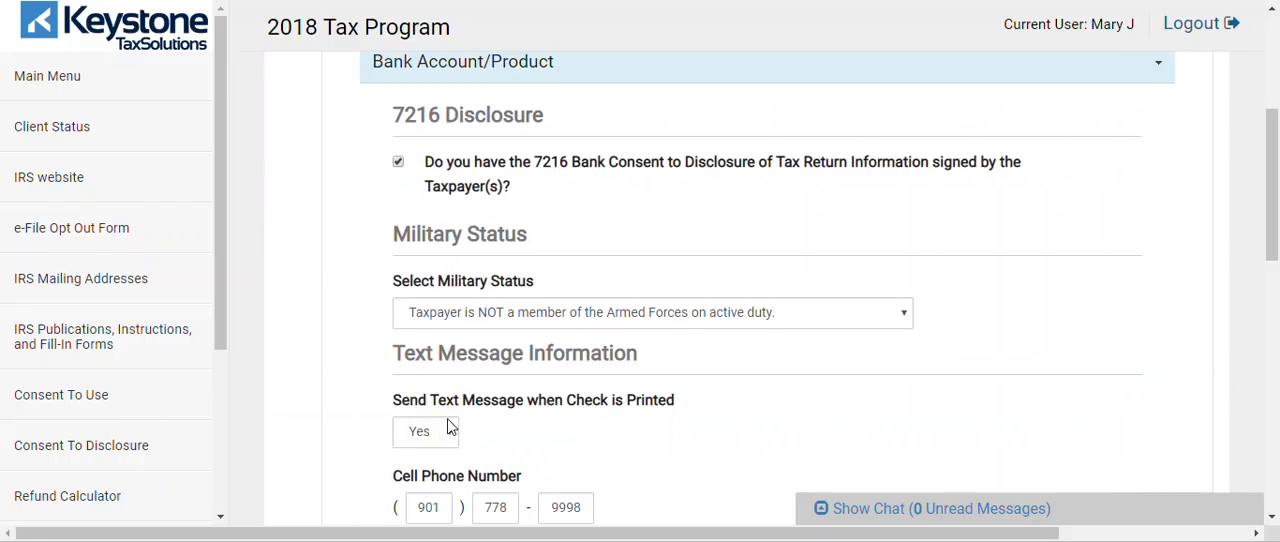
Confirm the signed 7216 Bank Consent to Disclosure and keep text messages for printed checks set to Yes
click(398, 164)
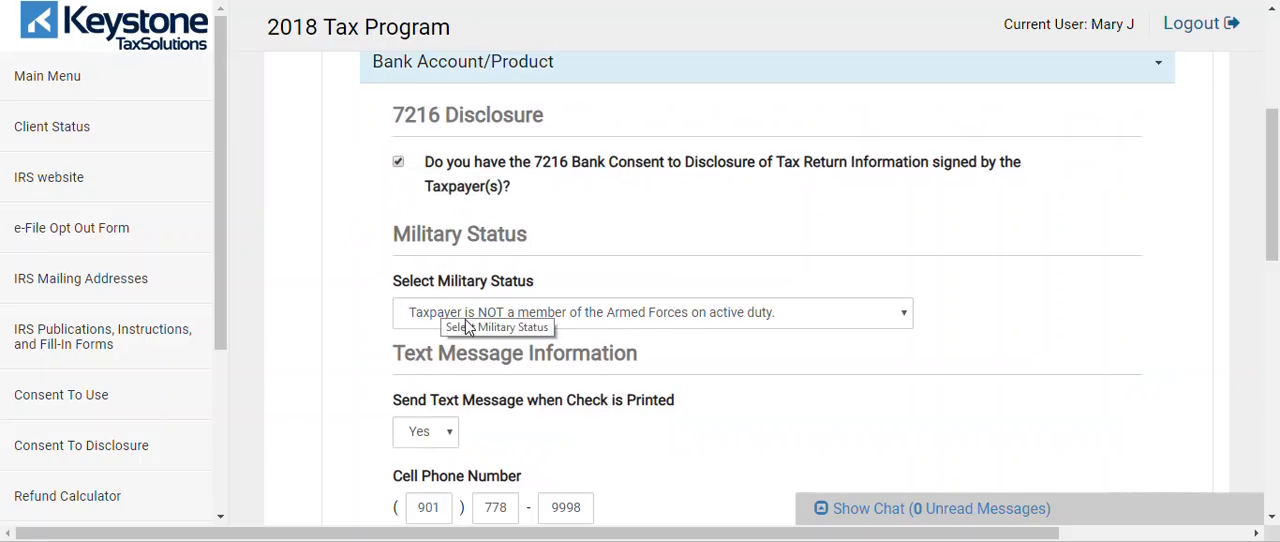
drag(1276, 213, 1276, 268)
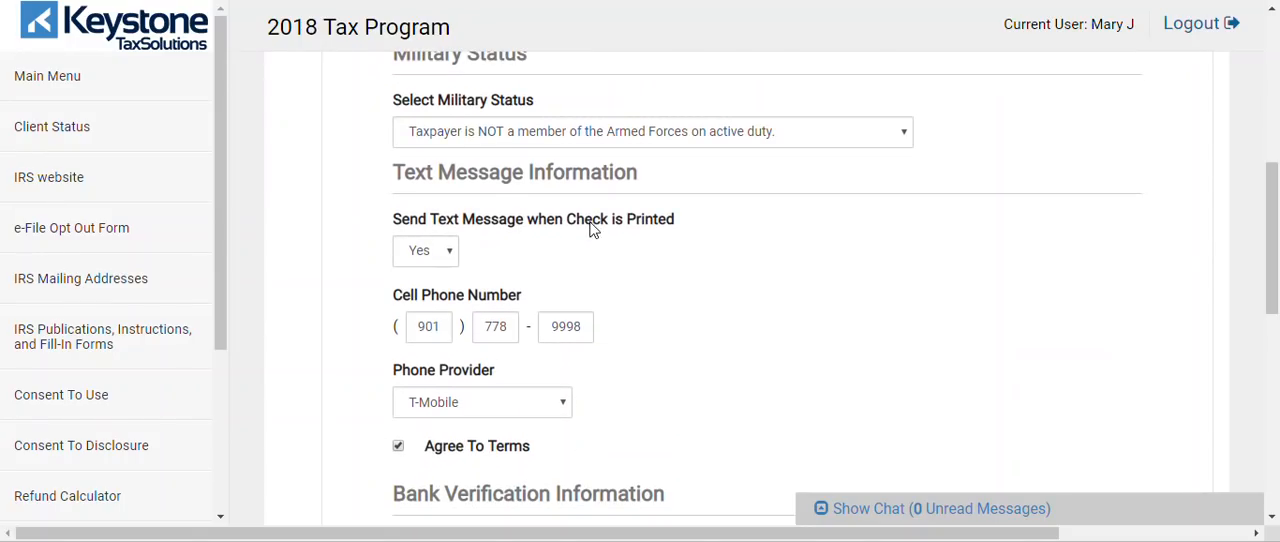
click(450, 250)
click(450, 255)
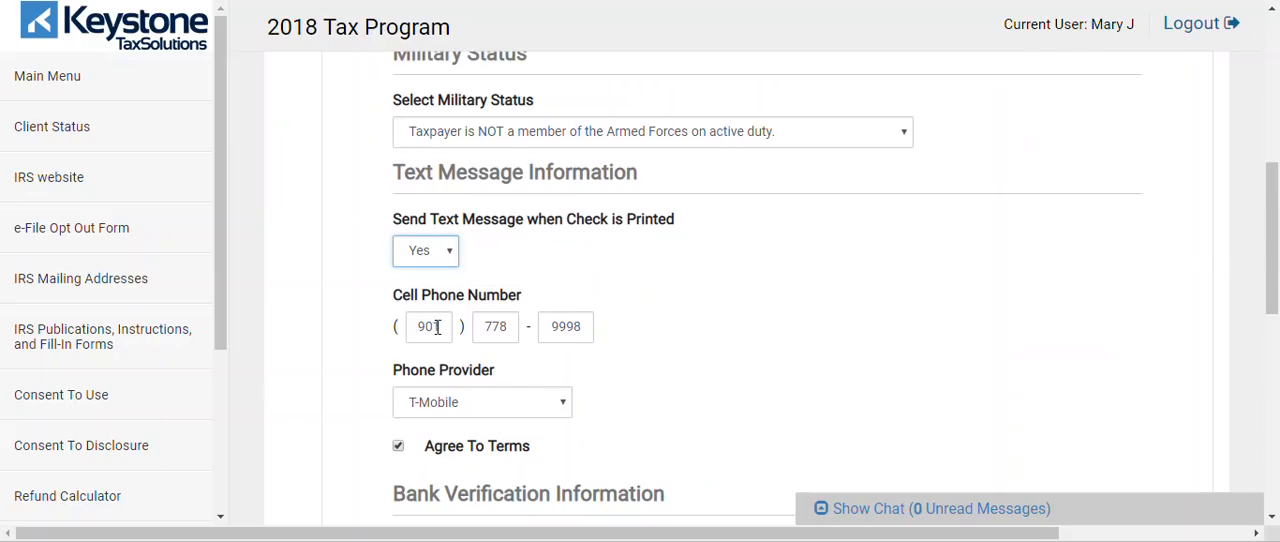
Check the phone provider and bank security question in Bank Account/Product, and proceed to Bank Application Information
click(538, 402)
click(686, 417)
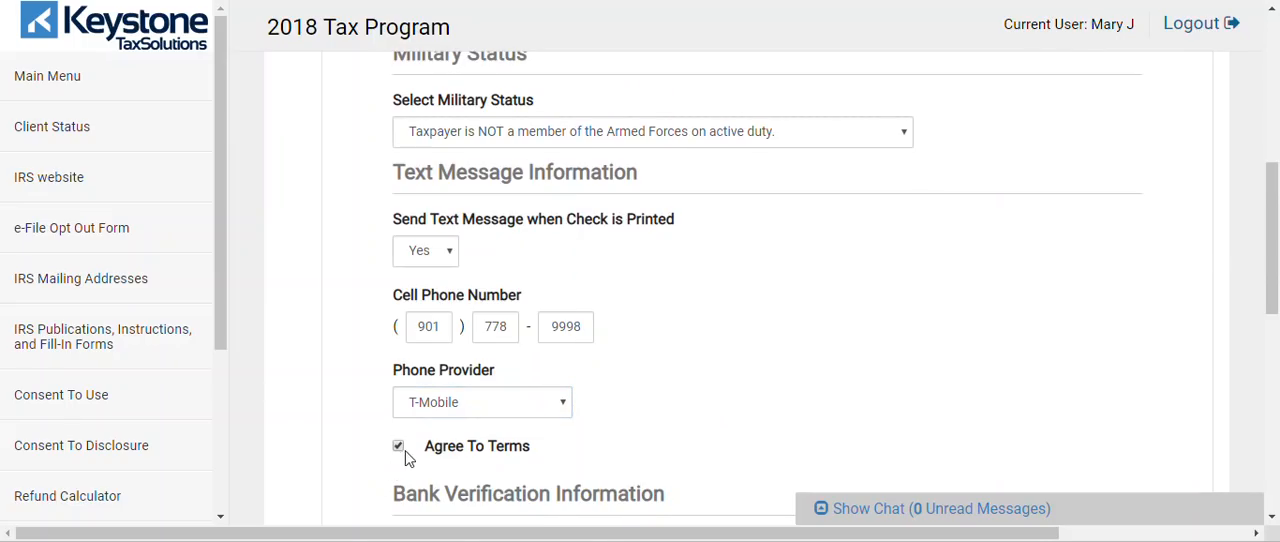
drag(1272, 262, 1277, 368)
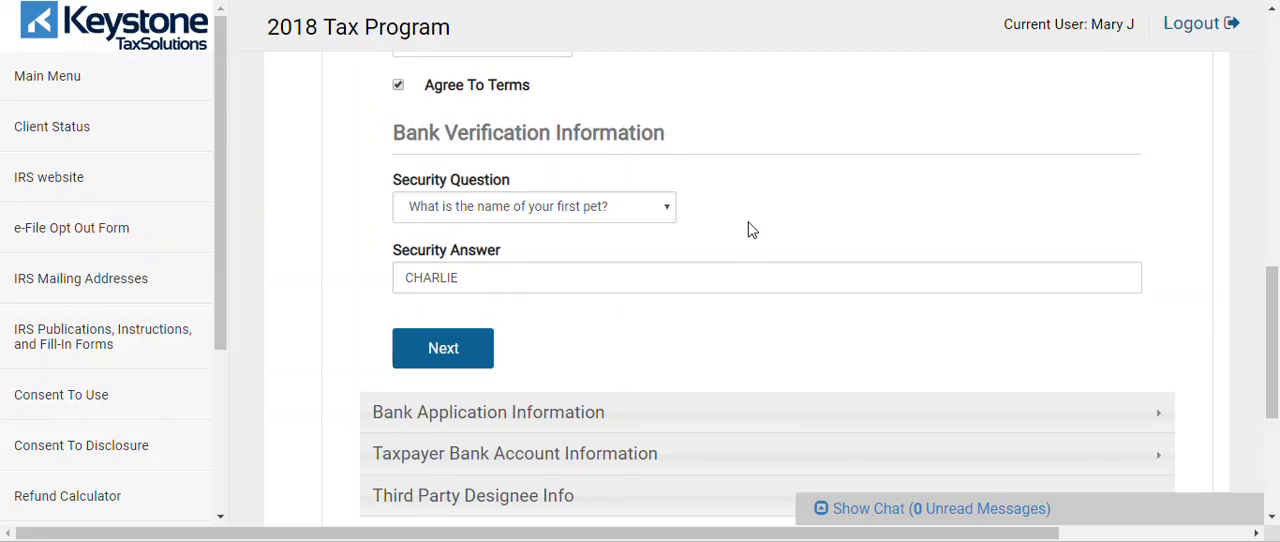
click(570, 210)
click(568, 208)
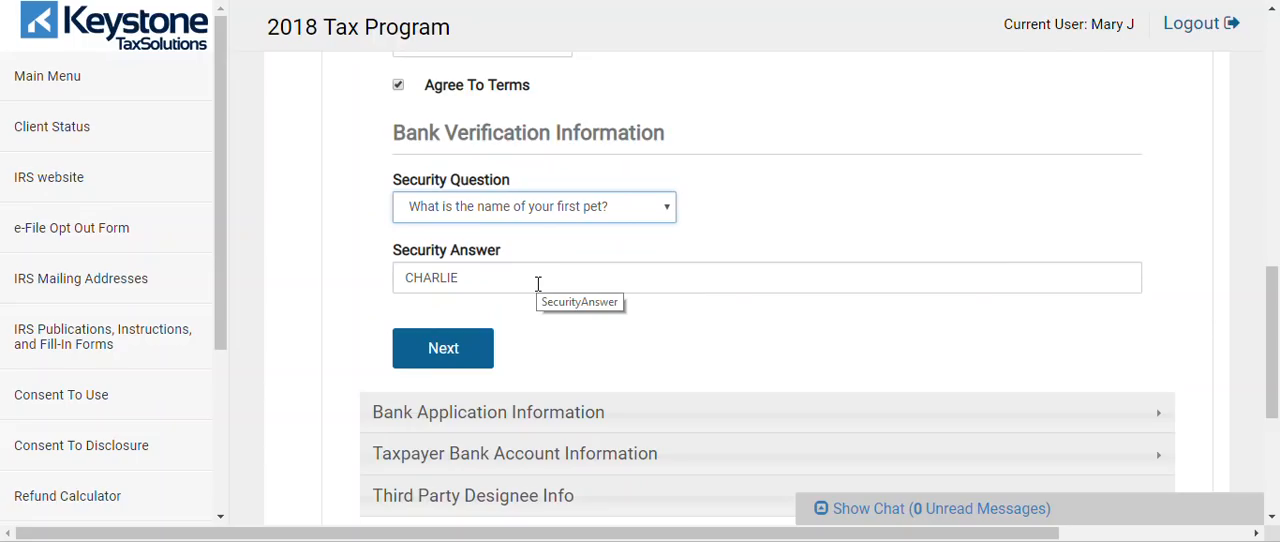
click(434, 355)
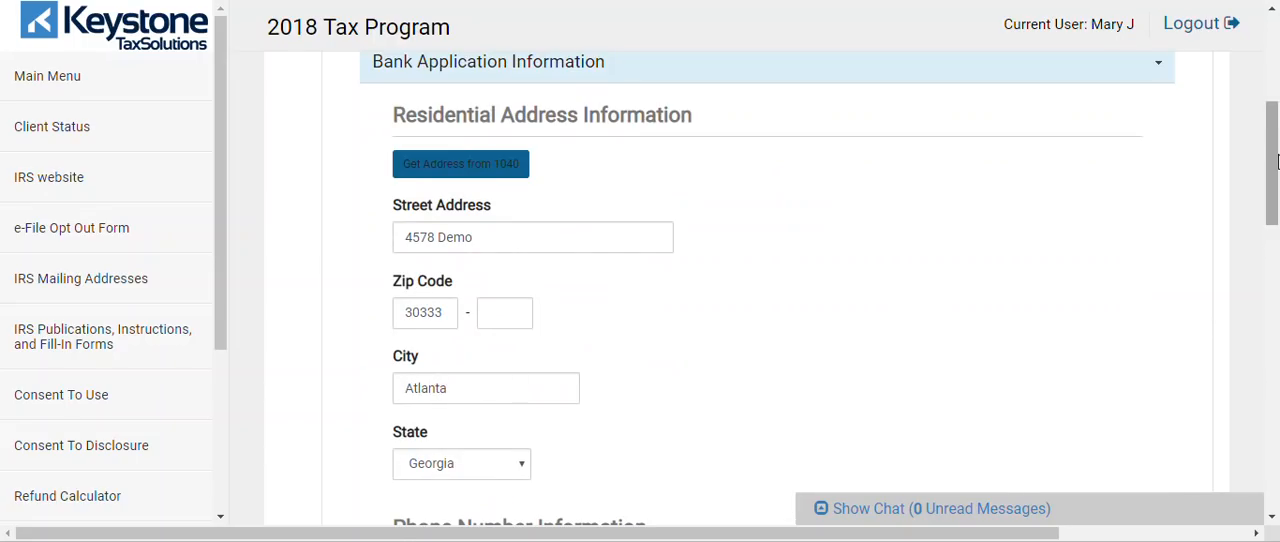
Review the Id Type options, keep Driver's License, and proceed to Taxpayer Bank Account Information
drag(1276, 163, 1276, 330)
click(514, 155)
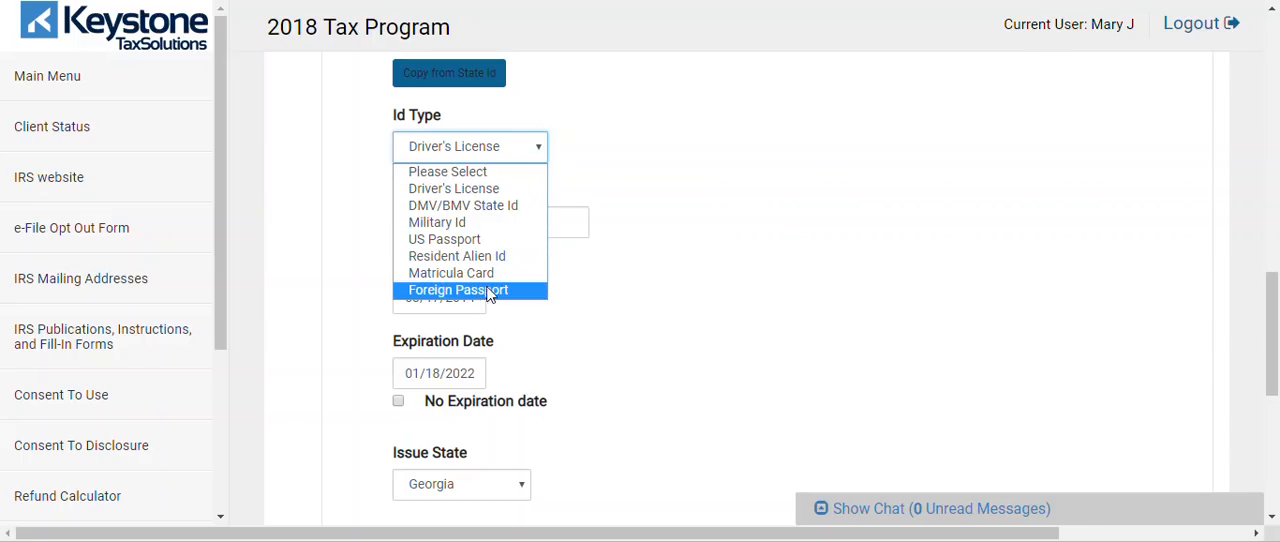
click(668, 249)
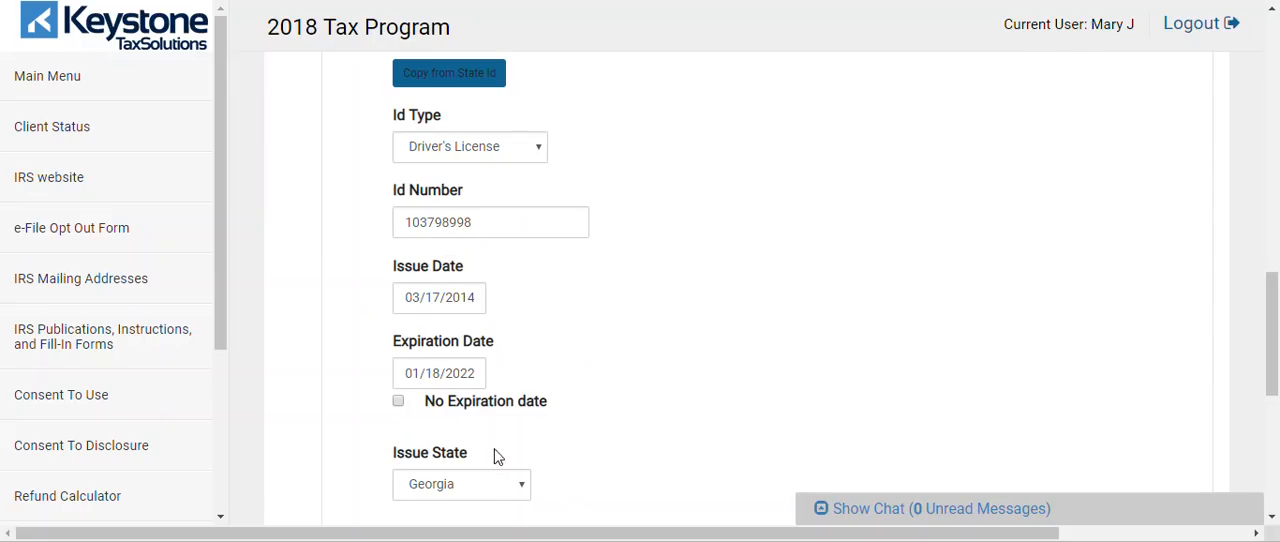
scroll(1278, 275, down, 3)
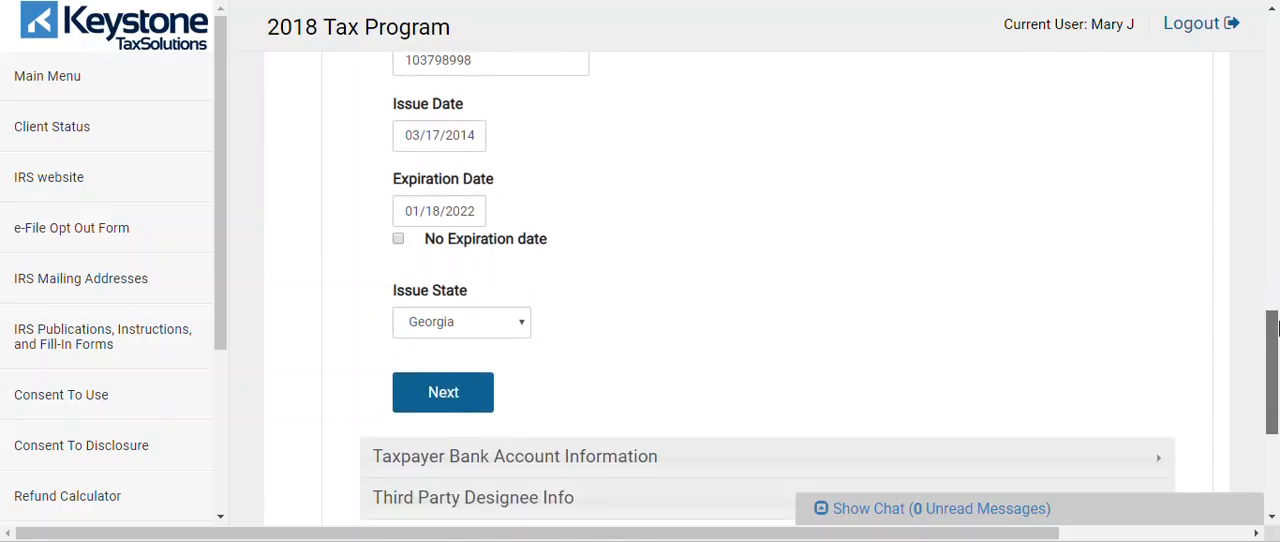
click(431, 396)
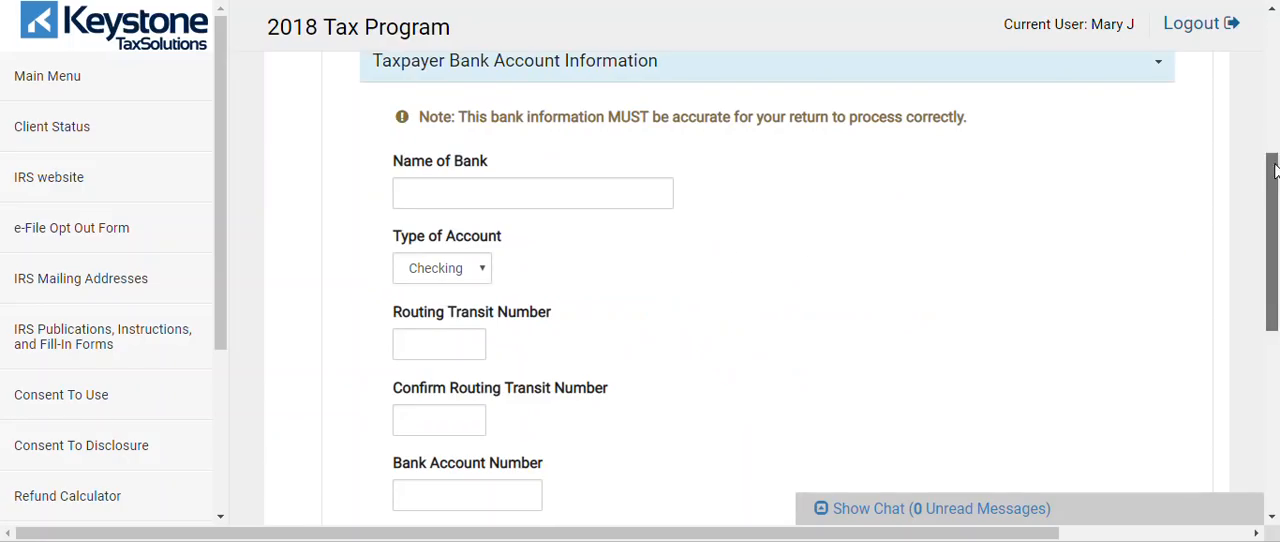
Review the required taxpayer bank account fields and the available Type of Account options
scroll(1150, 180, down, 2)
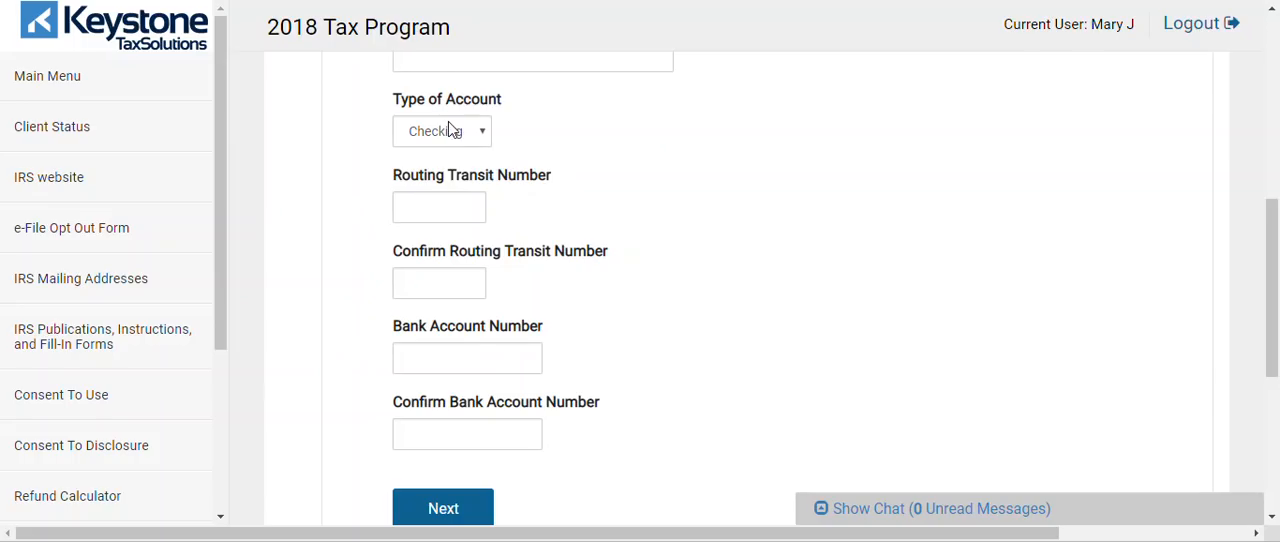
drag(1274, 220, 1274, 185)
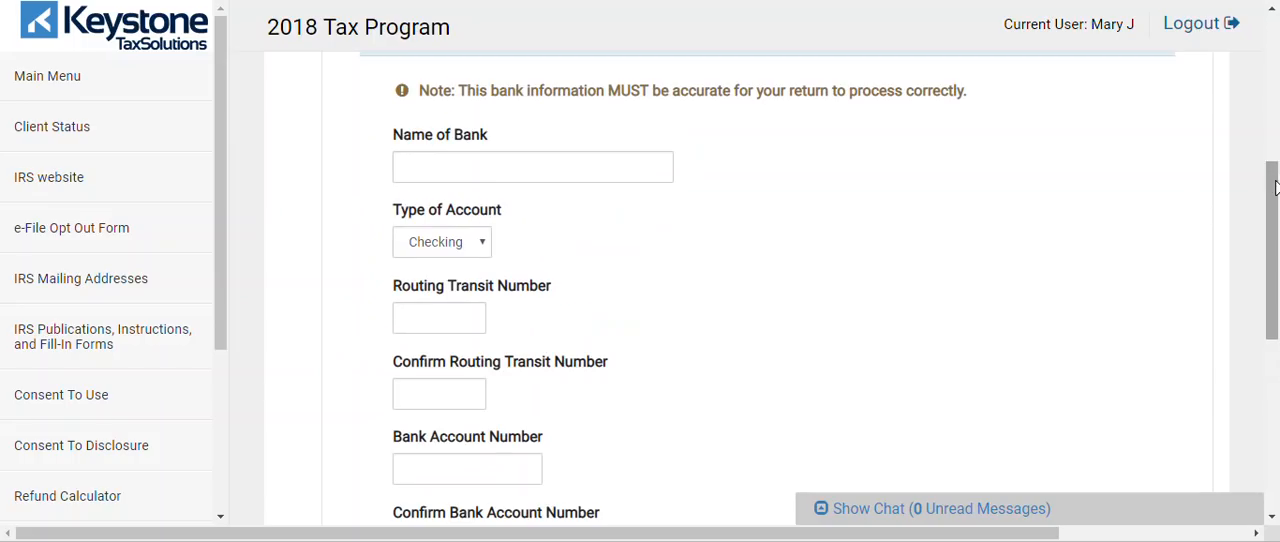
click(447, 255)
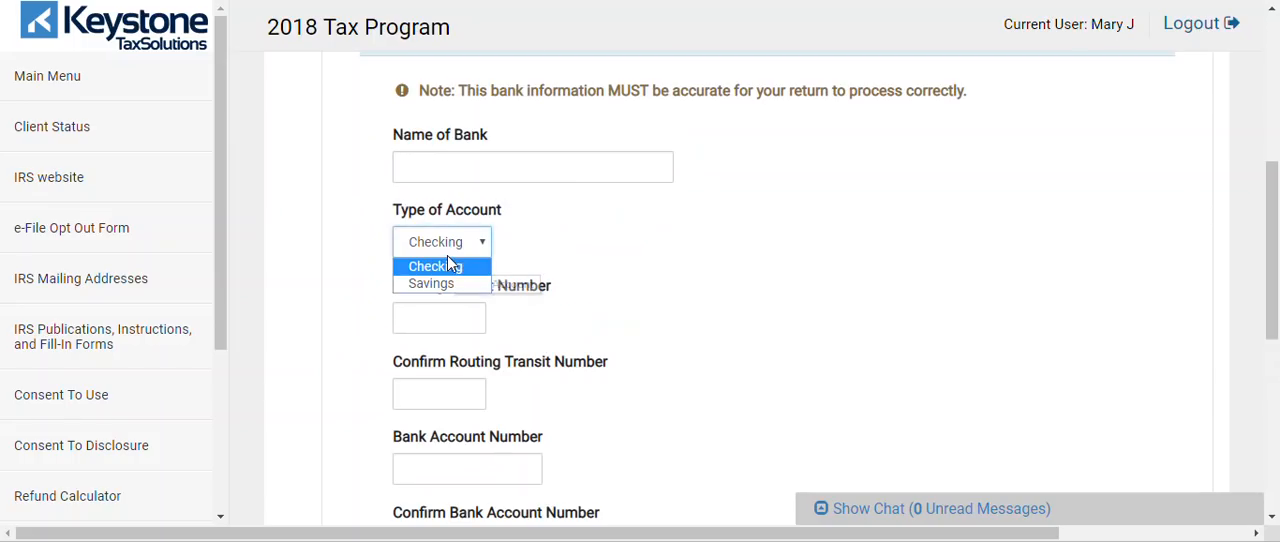
click(666, 257)
drag(1275, 196, 1274, 222)
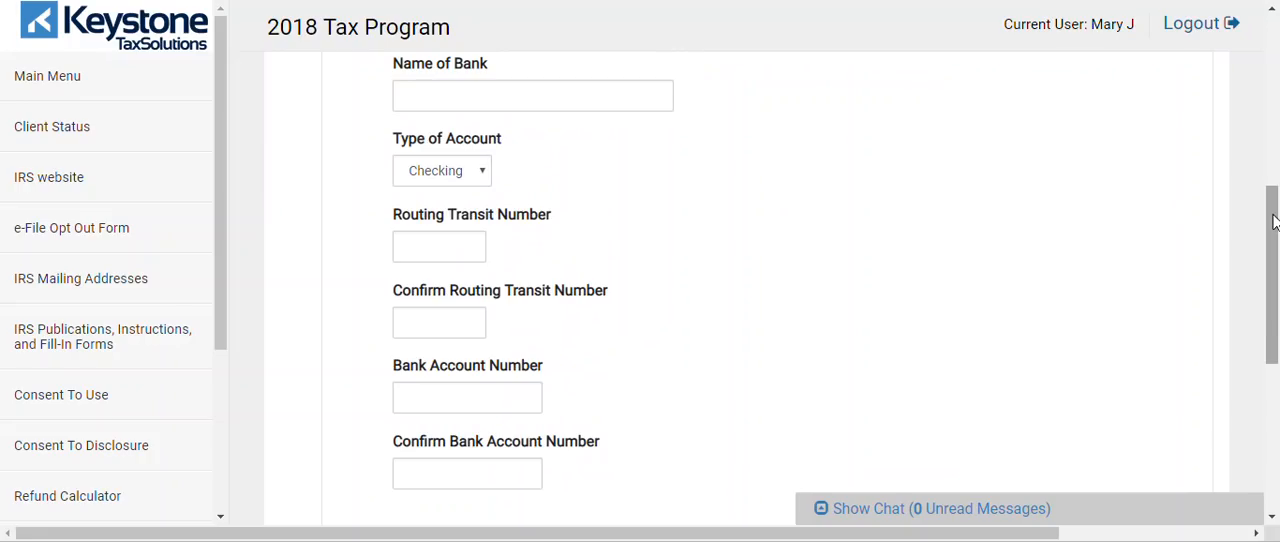
drag(1273, 222, 1275, 247)
Return to the Return Type section and set the Federal Return Type to Refund Advantage Card Advance
scroll(1173, 128, up, 4)
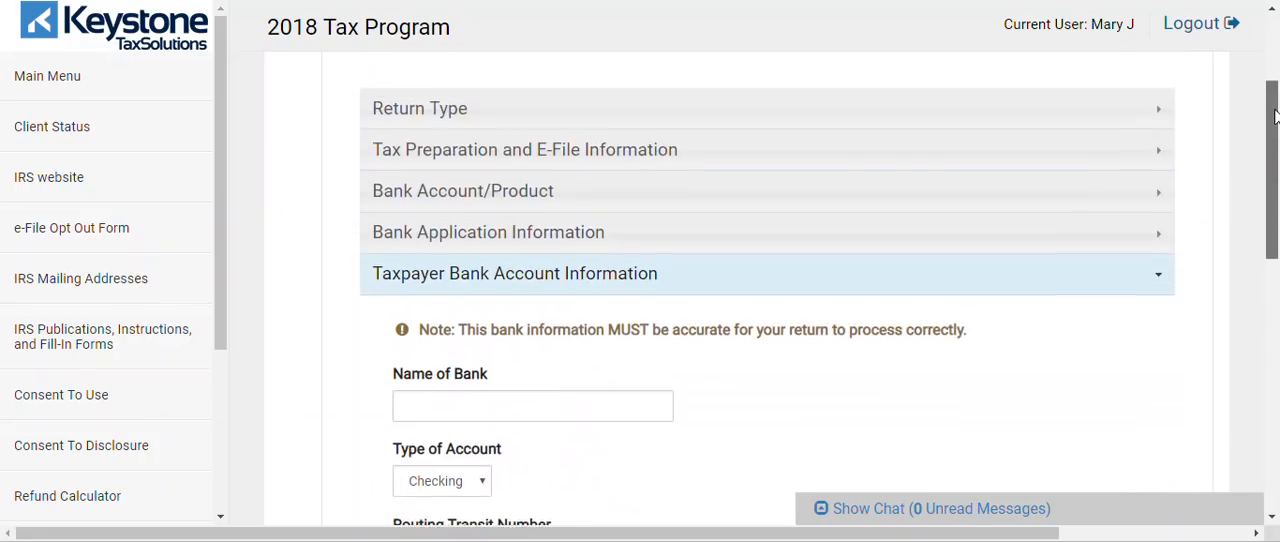
click(975, 128)
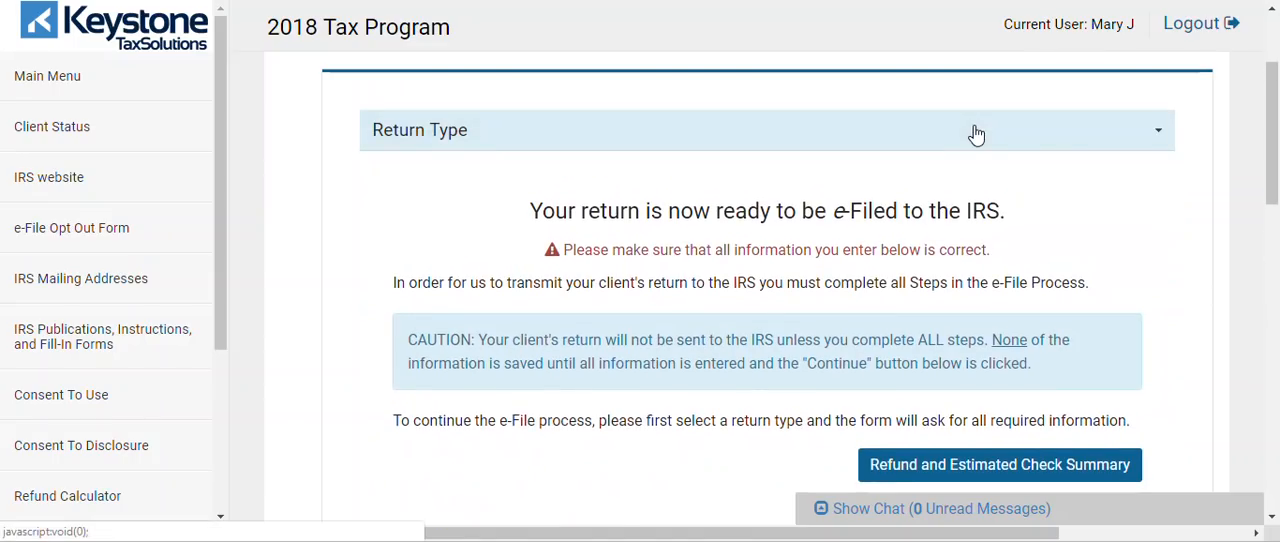
drag(1275, 155, 1275, 259)
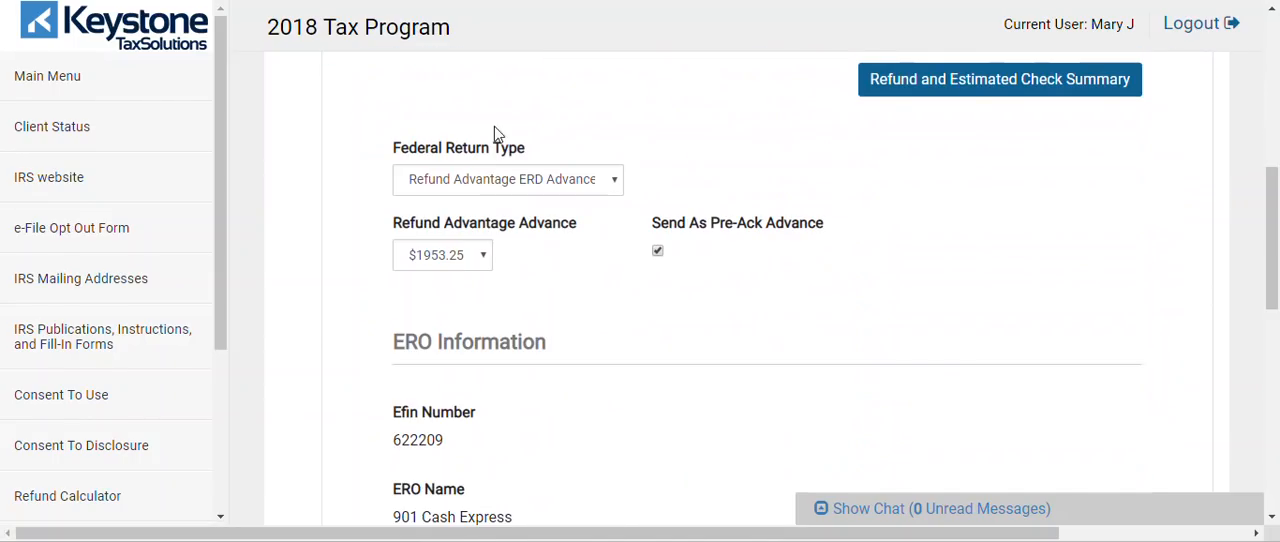
click(465, 180)
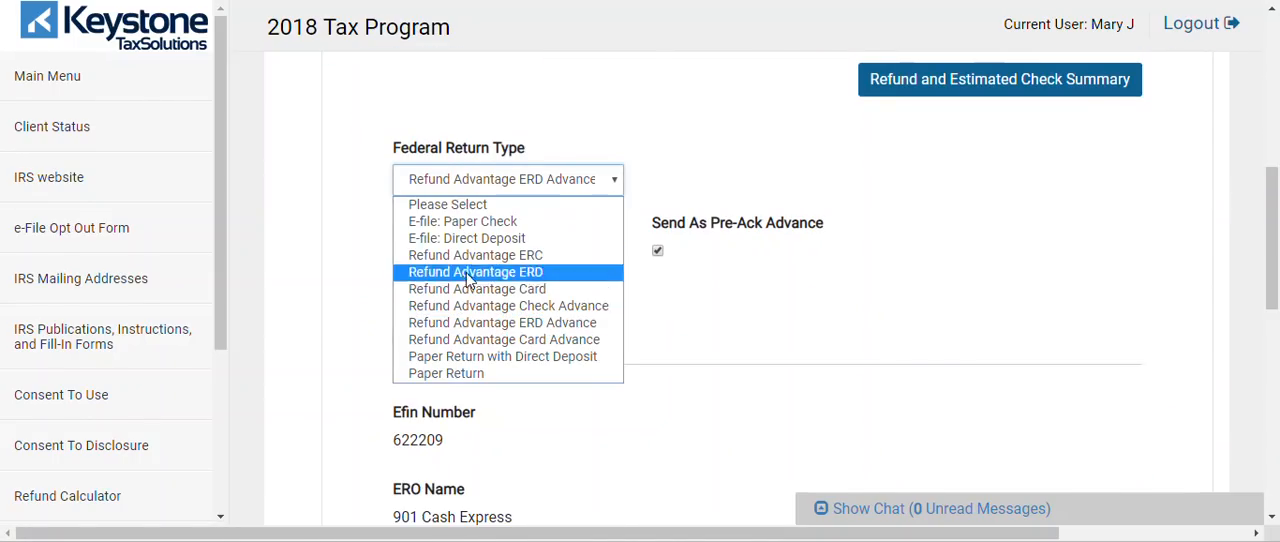
click(489, 341)
Review the Prepaid Debit Card Information fields in Bank Account/Product and try to save with the card number empty
drag(1276, 278, 1277, 441)
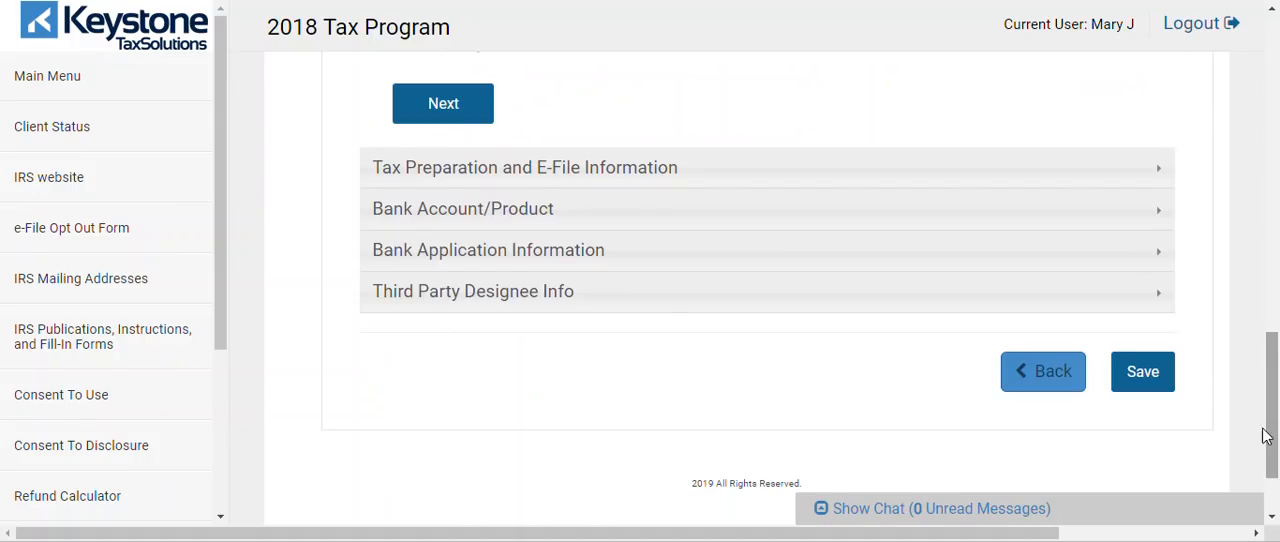
click(591, 210)
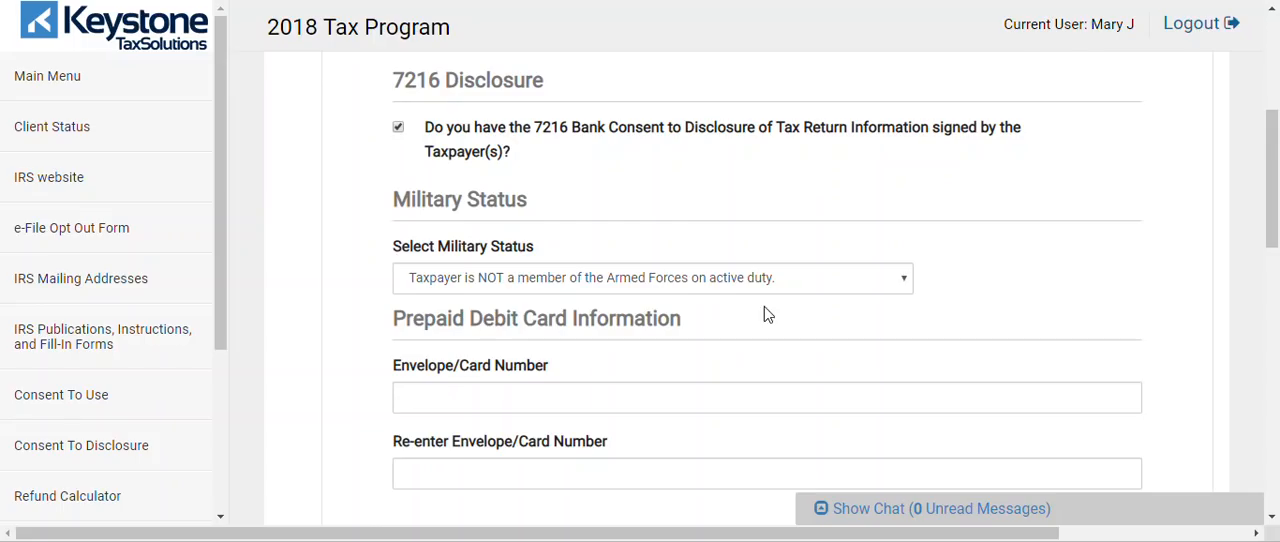
click(435, 403)
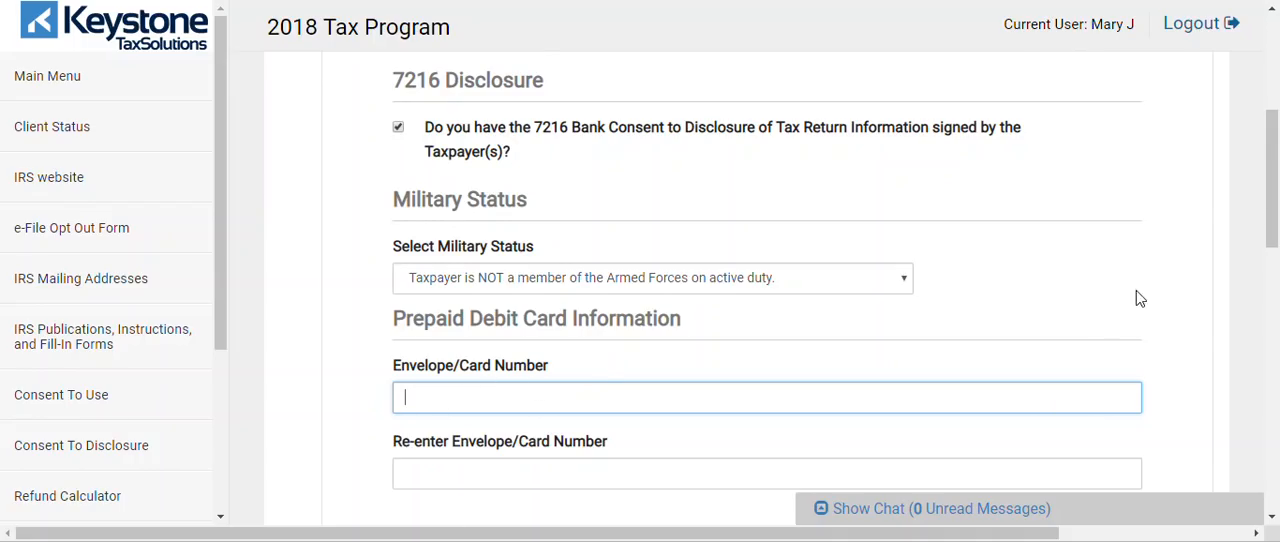
drag(1275, 218, 1278, 265)
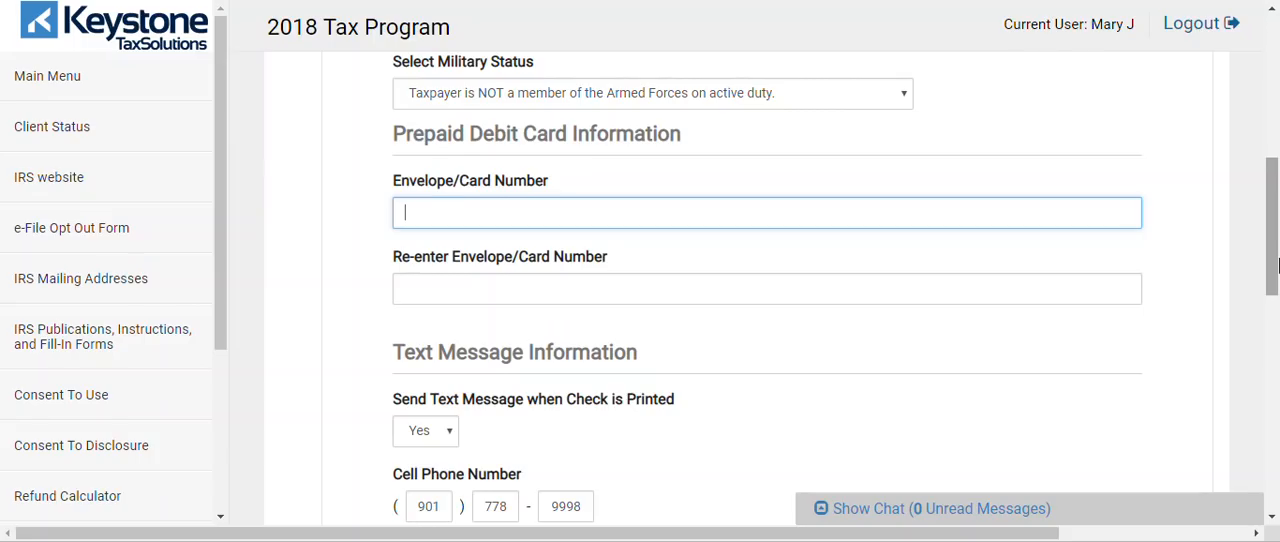
drag(1277, 263, 1277, 429)
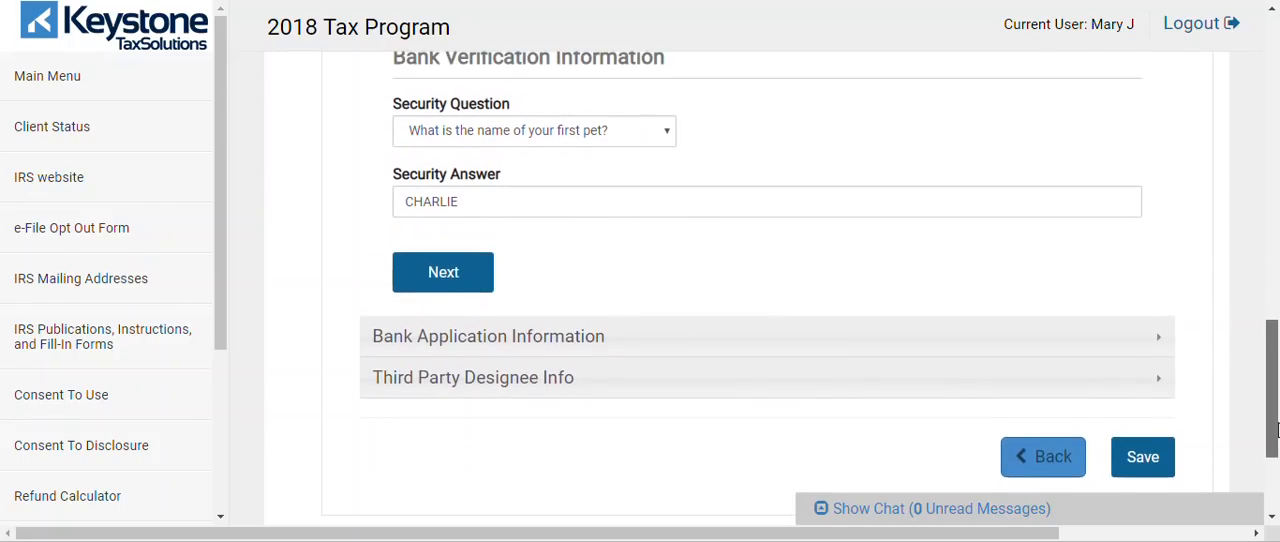
click(1157, 450)
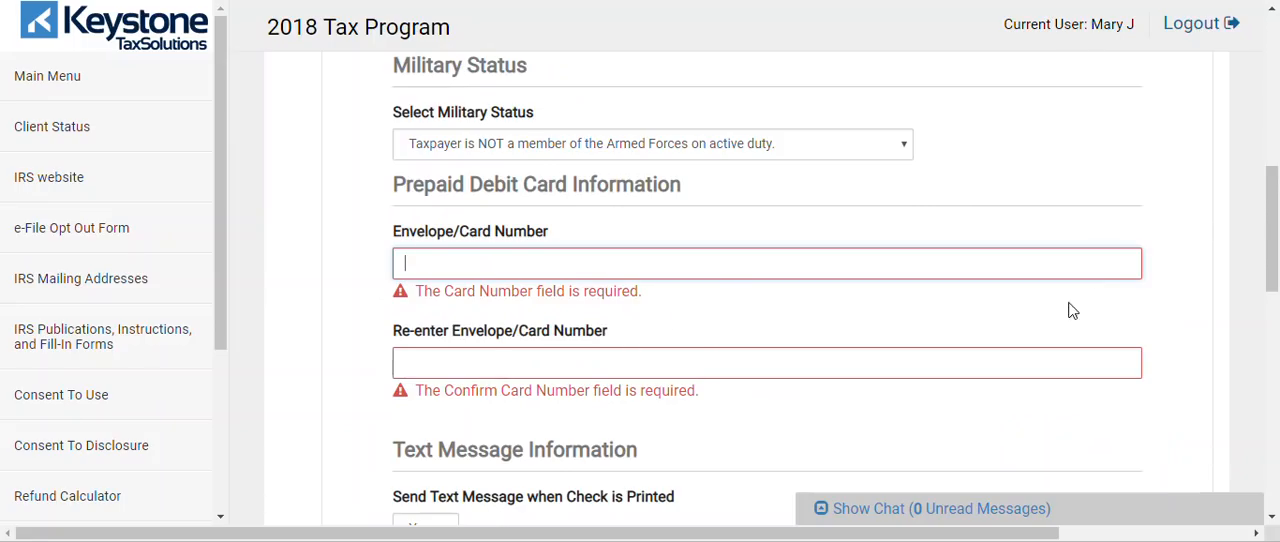
Set the Federal Return Type to Refund Advantage Check Advance and save the e-file information
drag(1277, 242, 1277, 144)
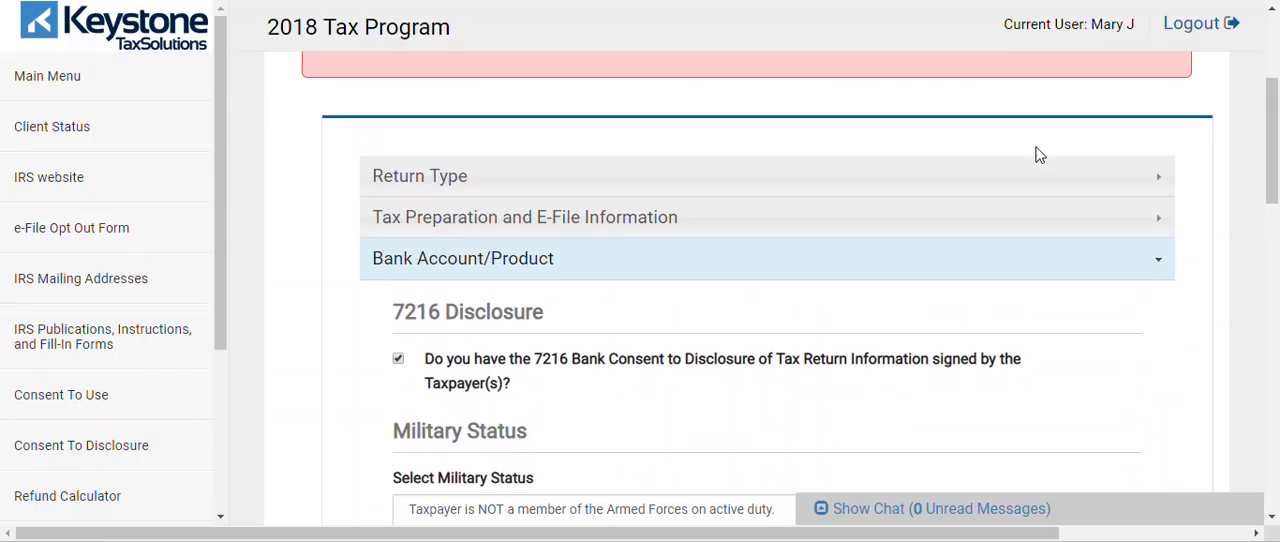
click(1011, 193)
drag(1277, 190, 1277, 298)
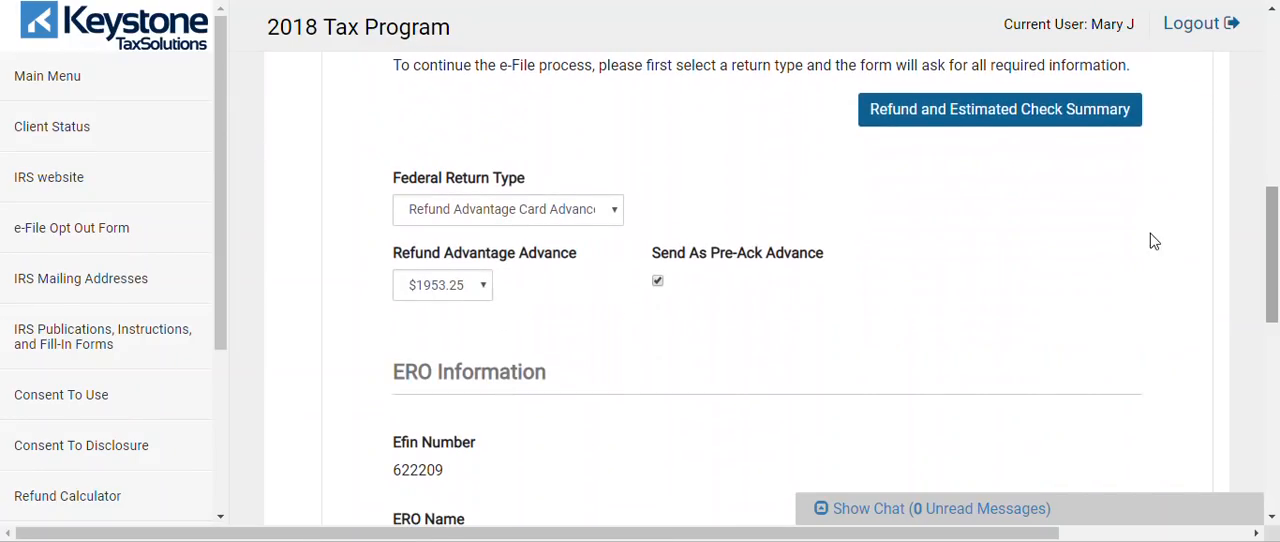
click(582, 214)
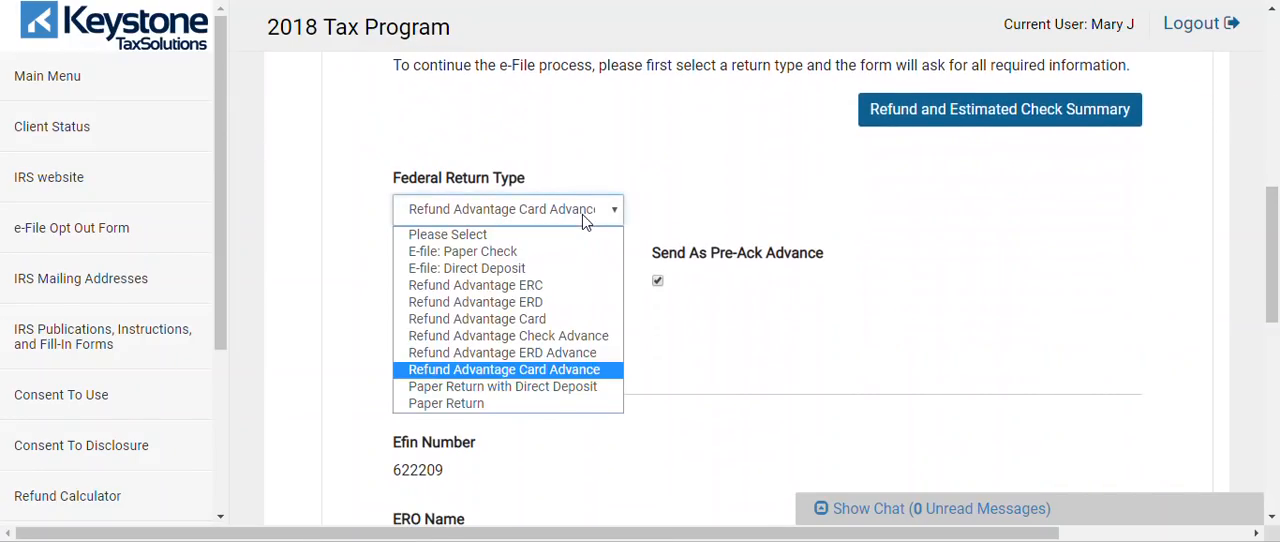
click(566, 337)
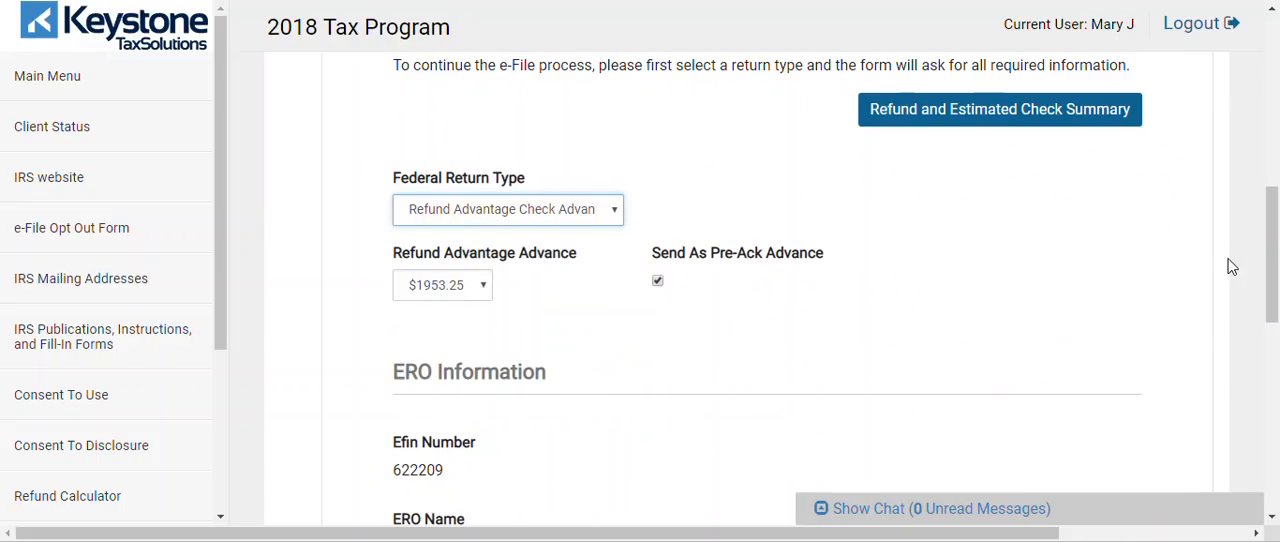
drag(1270, 225, 1277, 455)
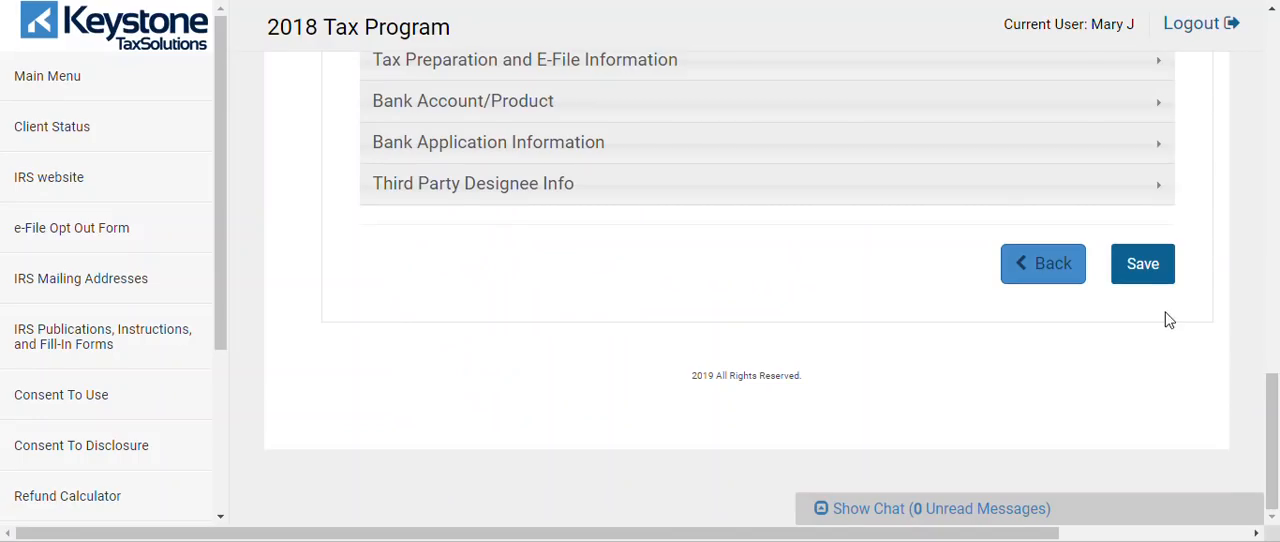
click(1143, 265)
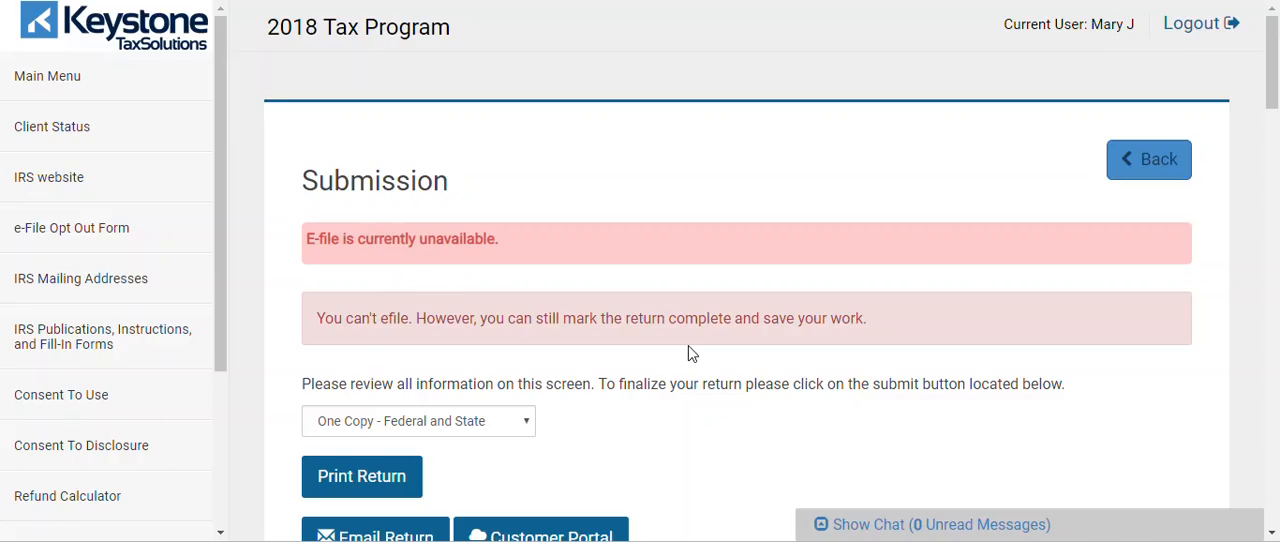
Review the print copy options on the Submission page, keeping One Copy - Federal and State
drag(1272, 73, 1277, 107)
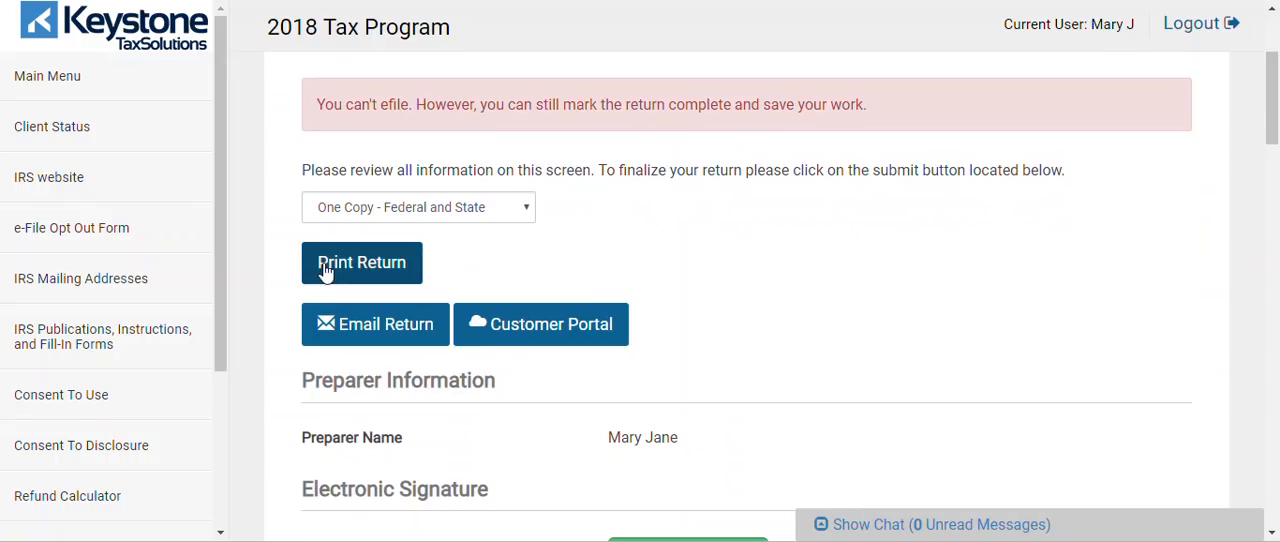
click(386, 210)
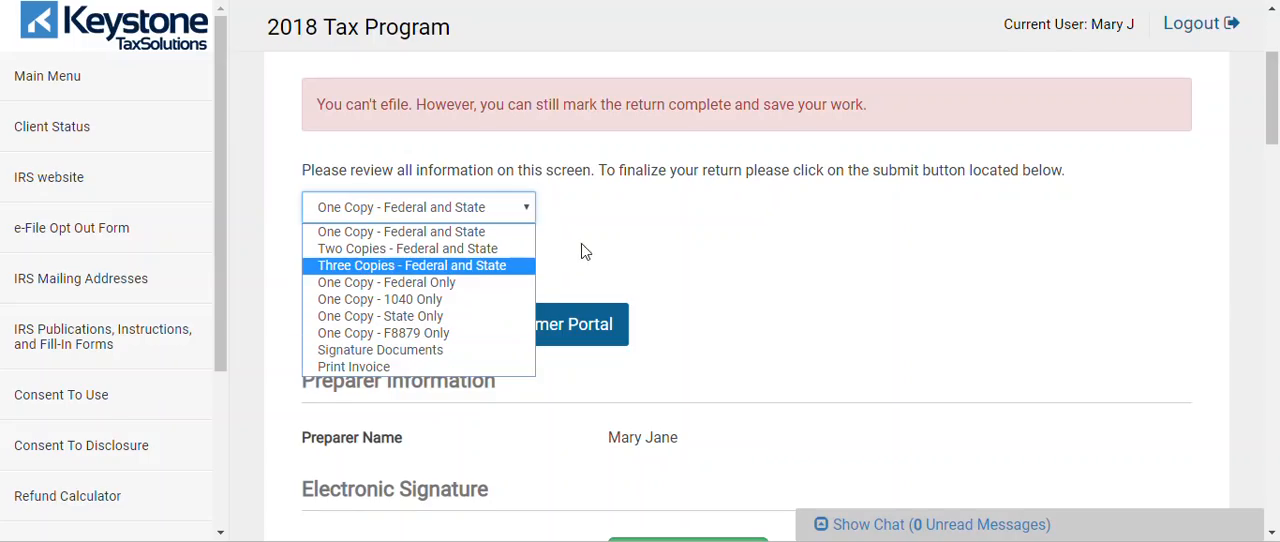
click(645, 231)
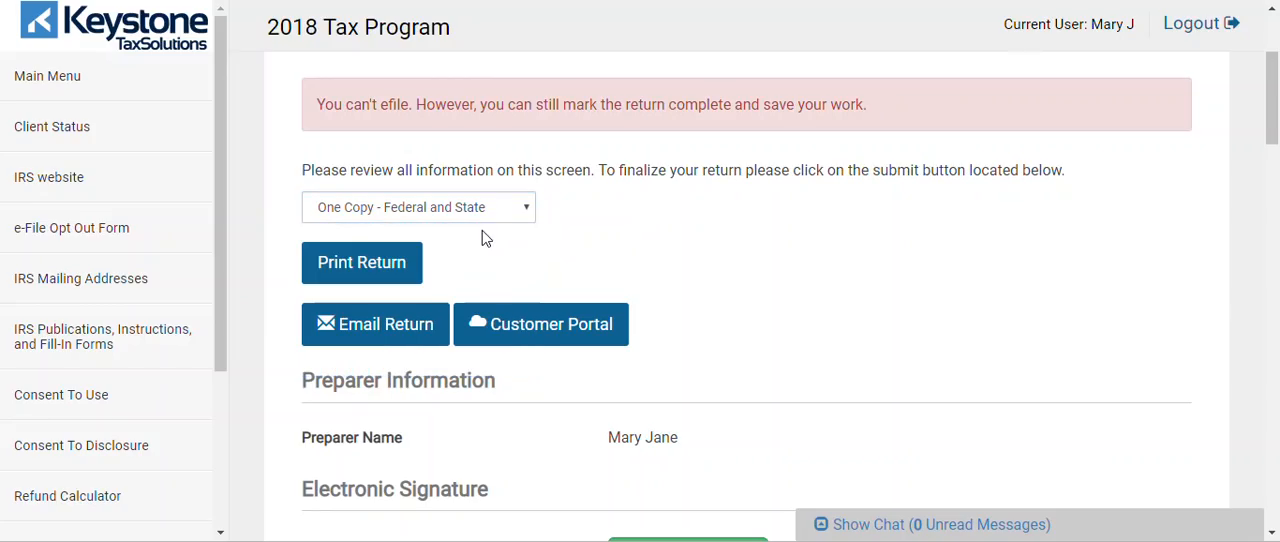
Print the return and view the generated document in a maximized window
click(397, 270)
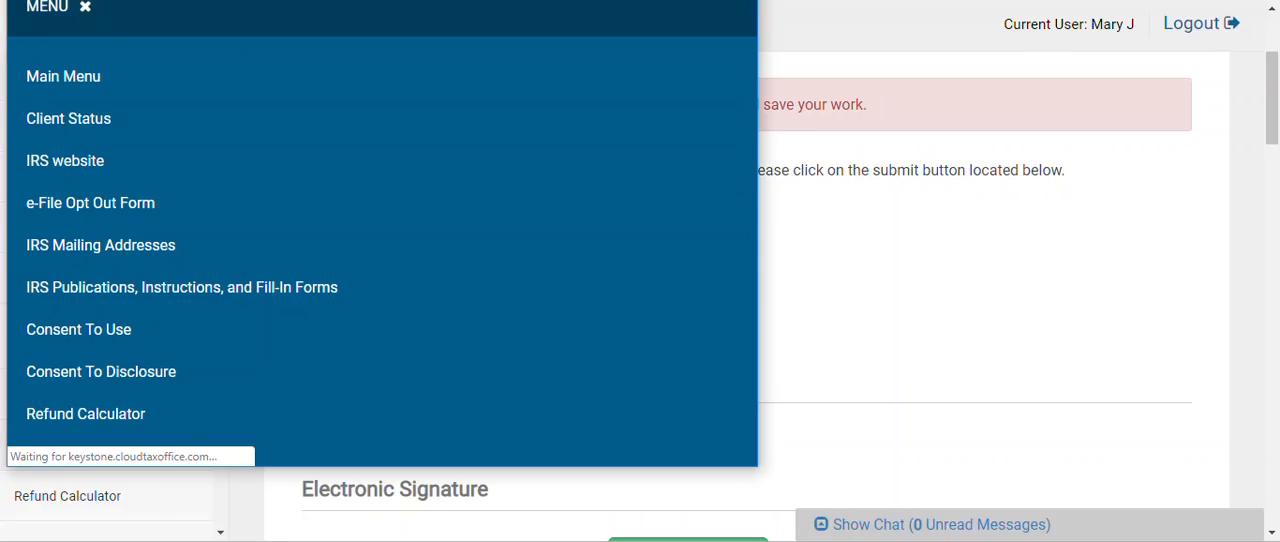
drag(245, 0, 395, 73)
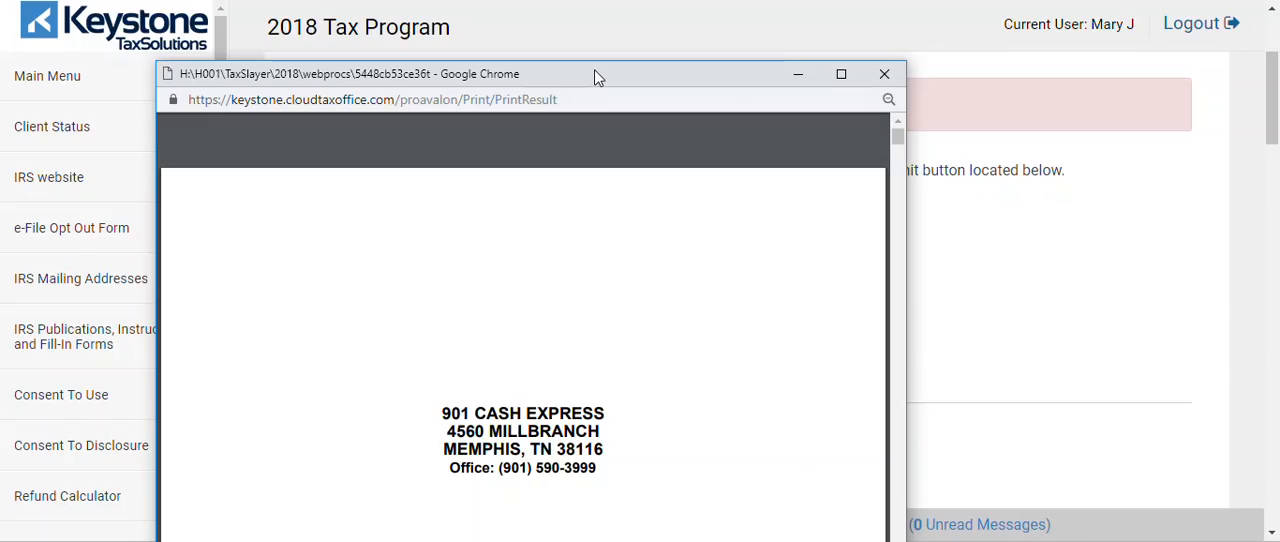
click(841, 74)
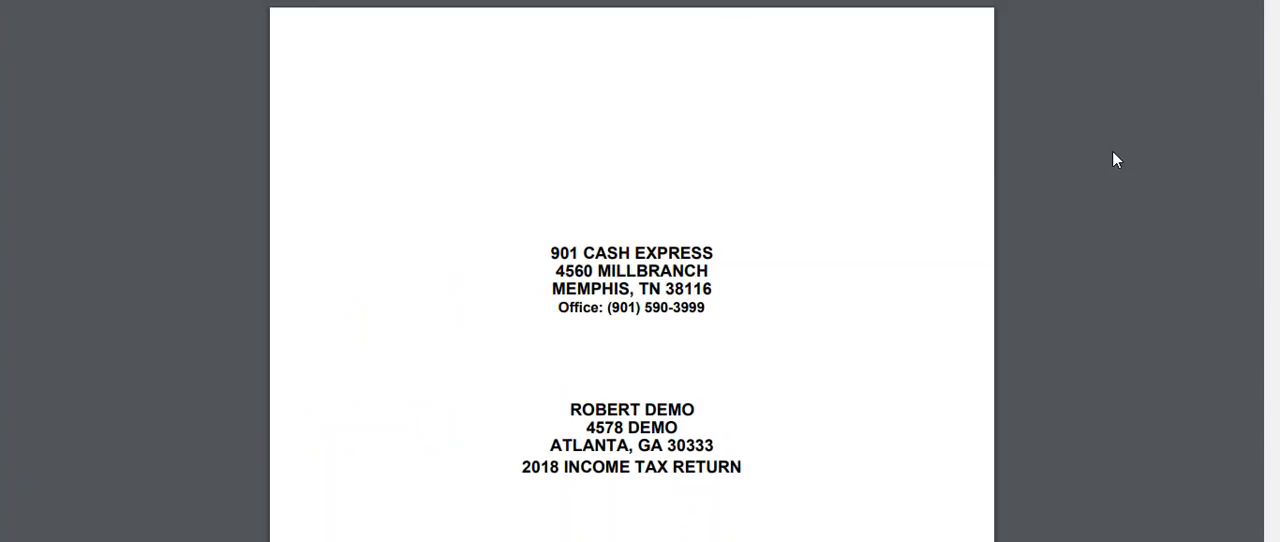
scroll(1113, 153, down, 3)
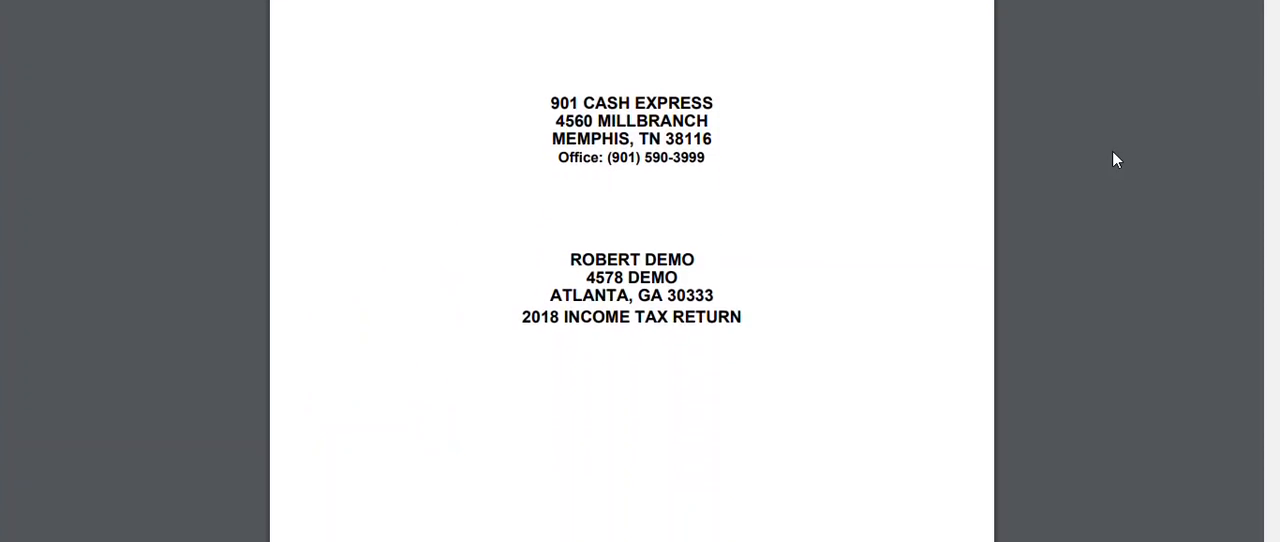
Review the cover page and the invoice, checking the billed 2018 federal forms and Audit Maintenance Pro entry
scroll(1112, 152, down, 5)
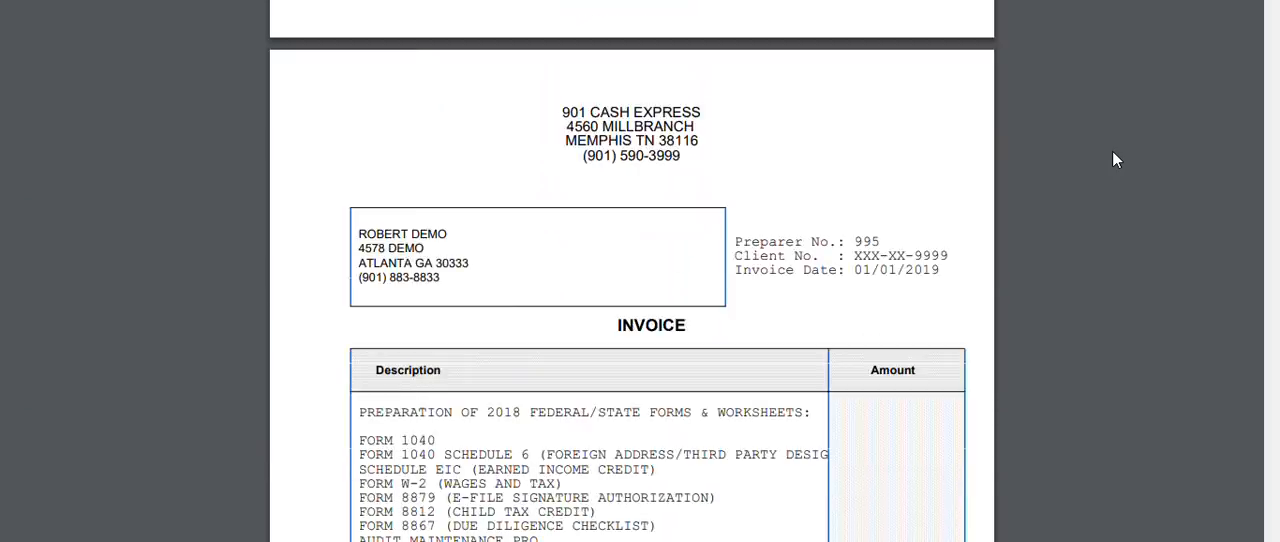
scroll(1113, 153, up, 7)
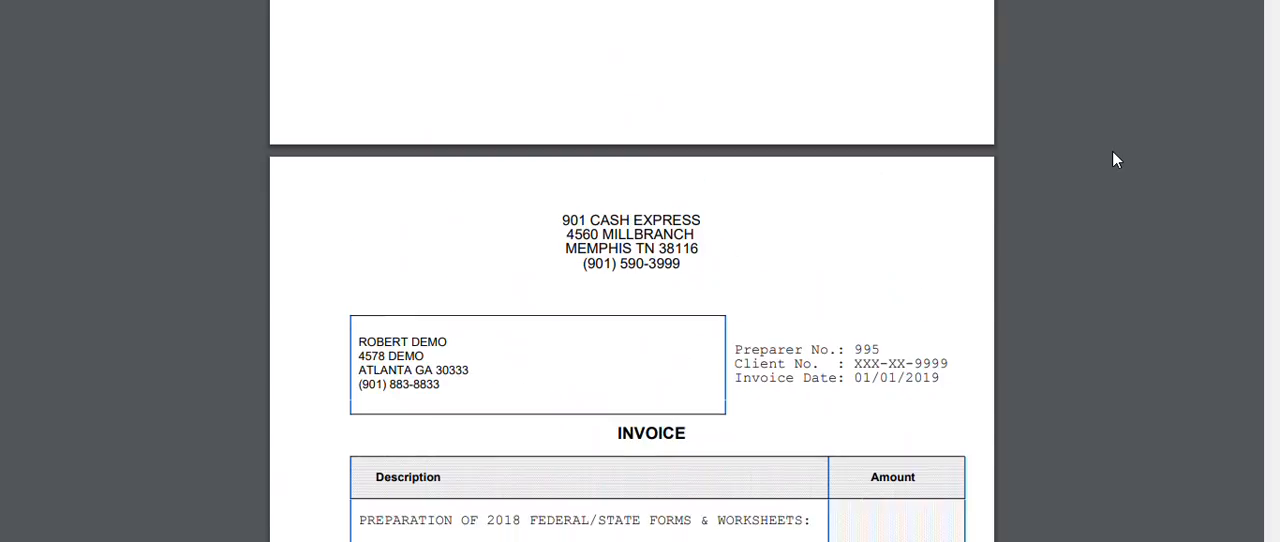
scroll(1116, 160, down, 2)
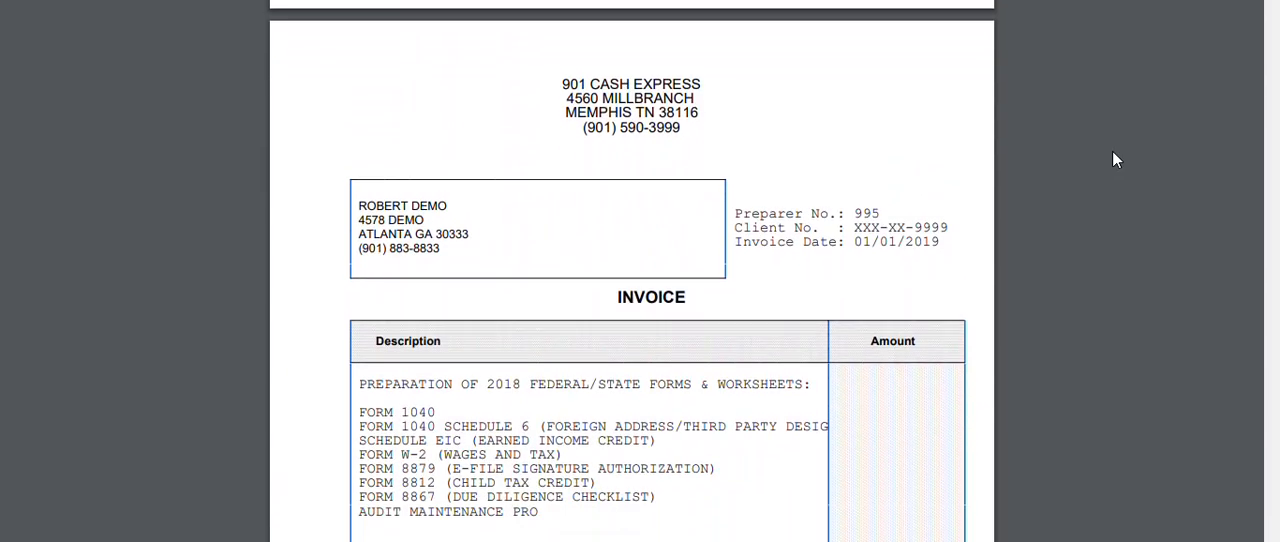
scroll(1116, 160, down, 3)
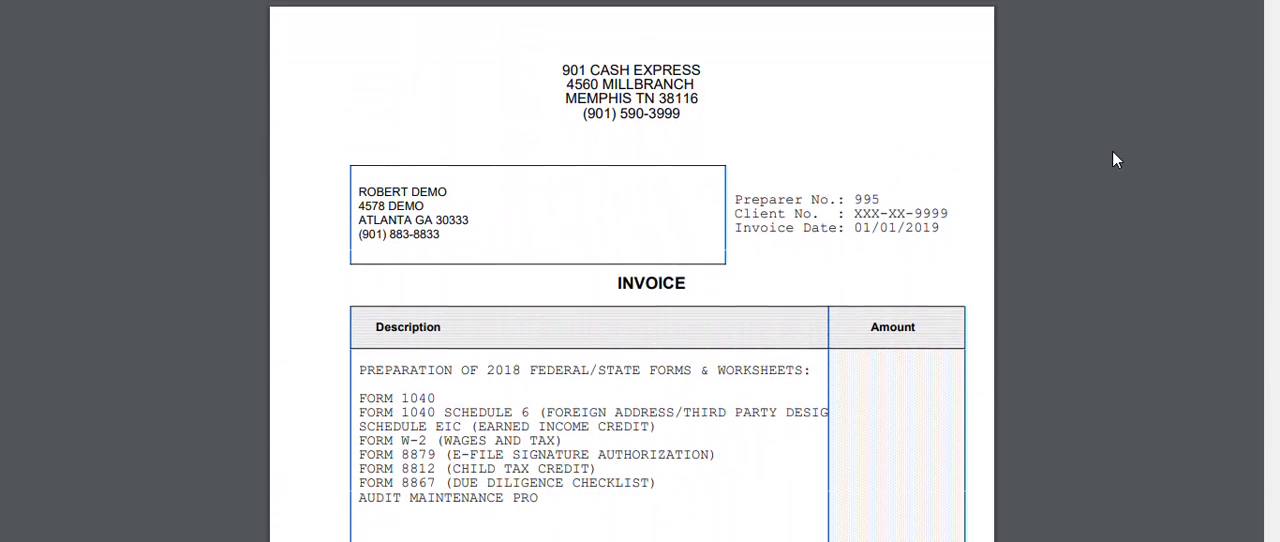
scroll(1116, 160, down, 6)
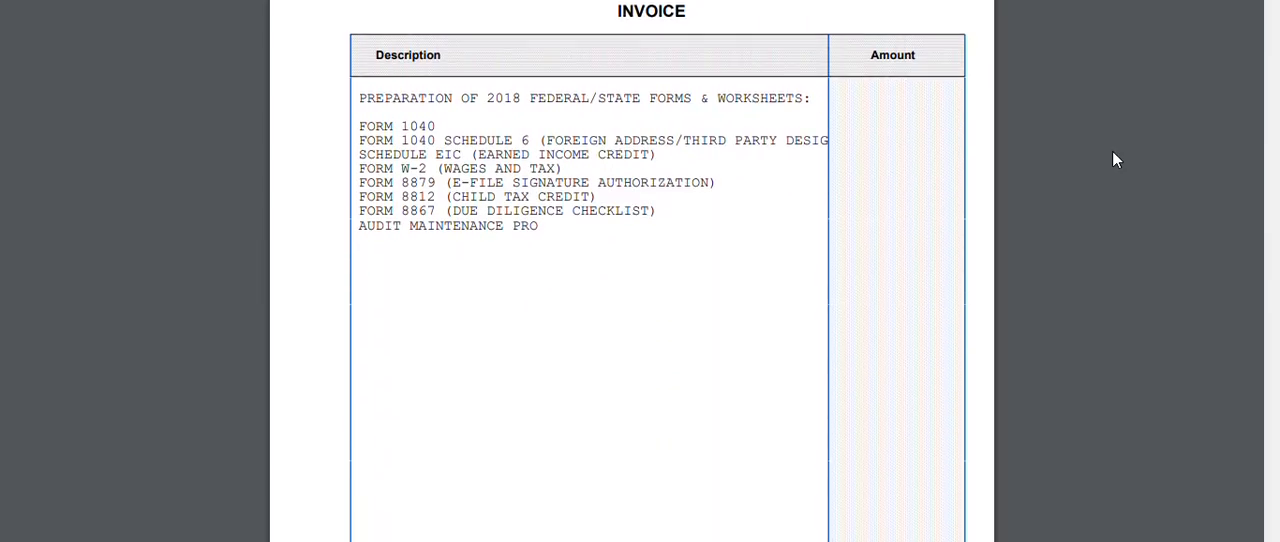
scroll(1116, 160, up, 7)
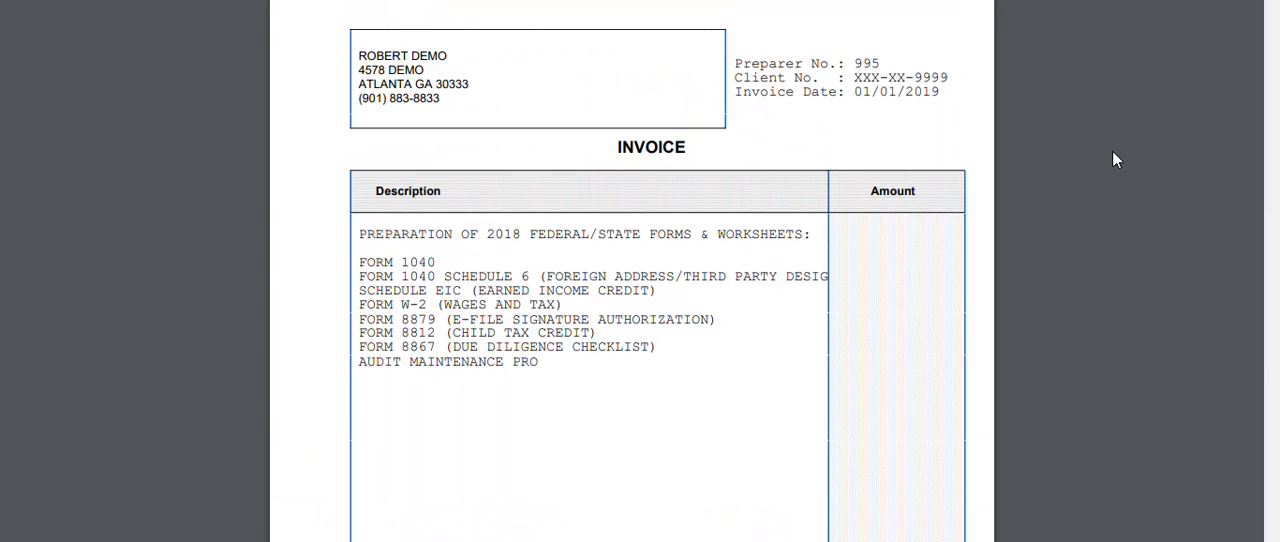
scroll(1113, 153, down, 3)
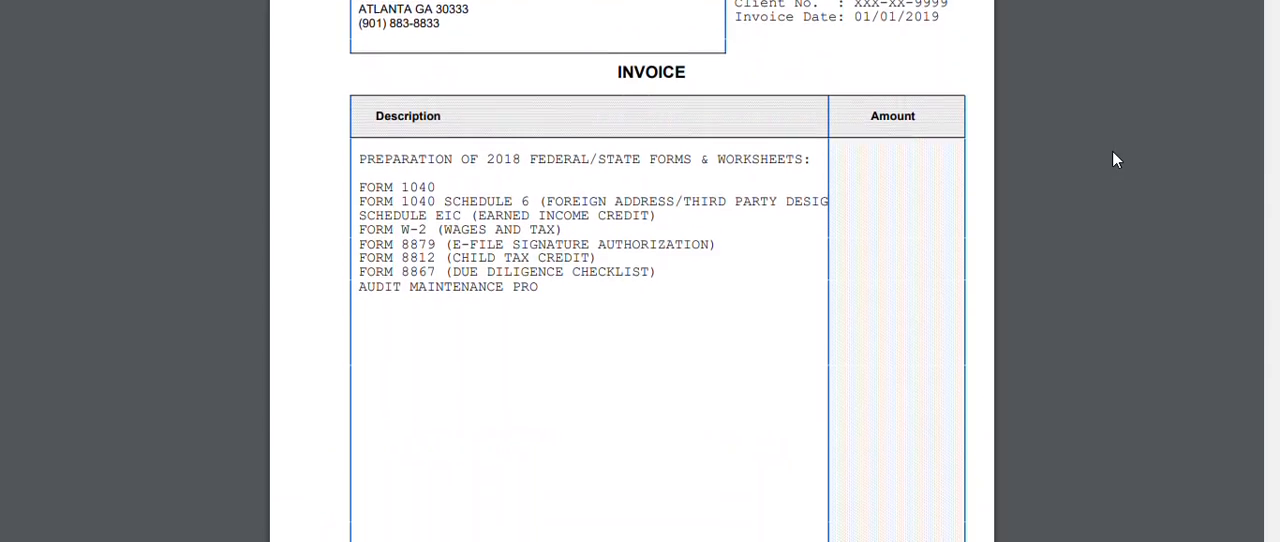
Examine the client summary page, including preparer fees, dependents, the listing of forms and the federal Quick Summary
scroll(1113, 153, down, 10)
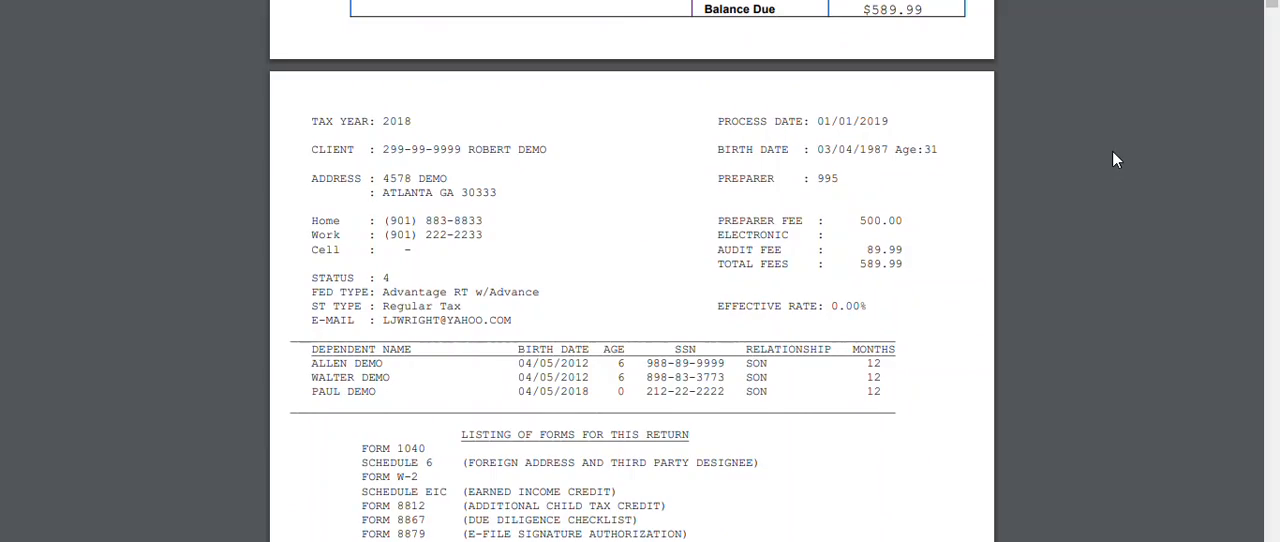
scroll(1113, 153, down, 2)
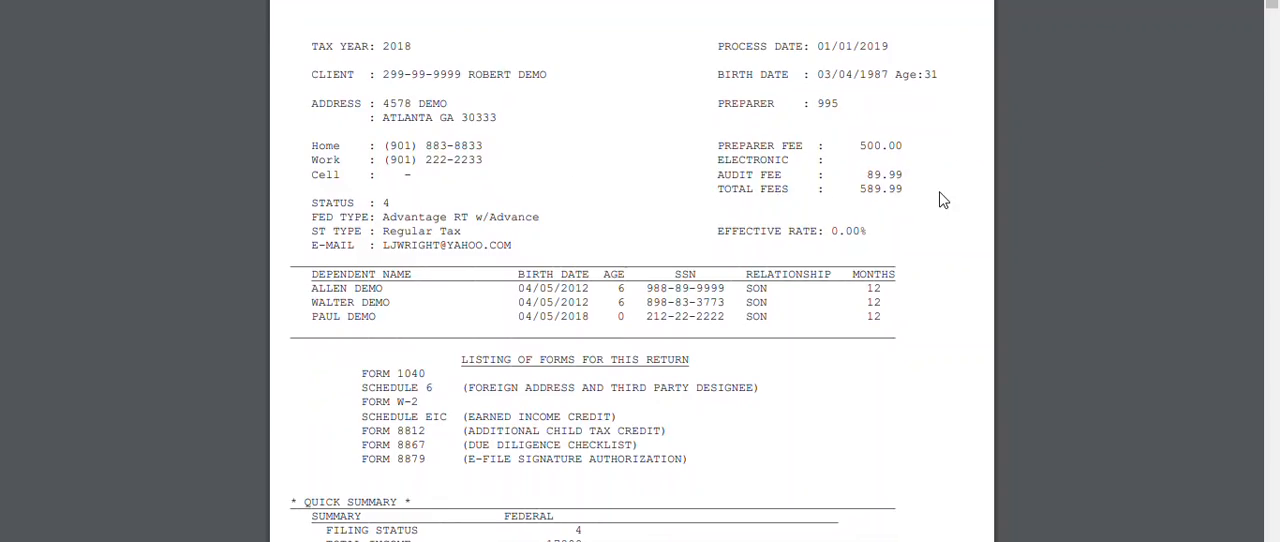
scroll(941, 196, down, 1)
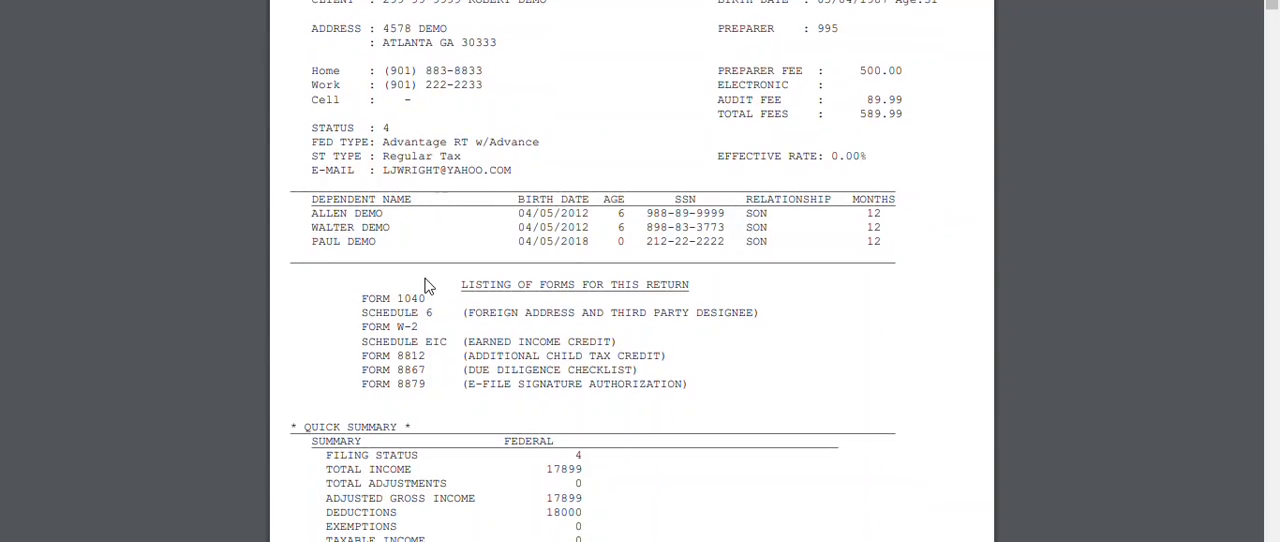
scroll(428, 285, down, 2)
scroll(428, 285, down, 4)
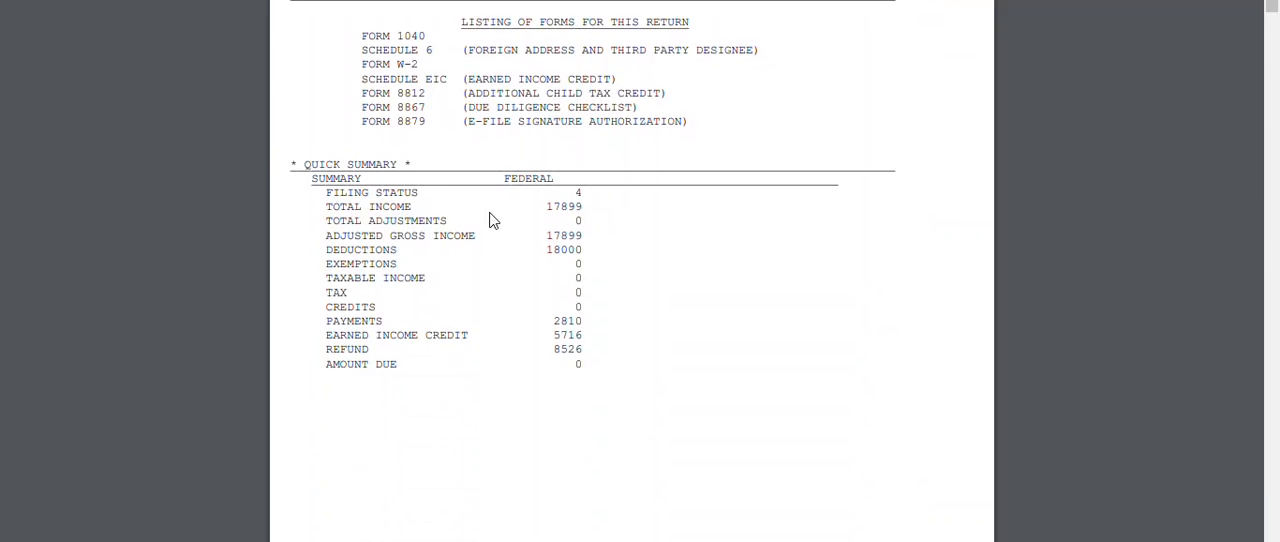
scroll(490, 220, down, 4)
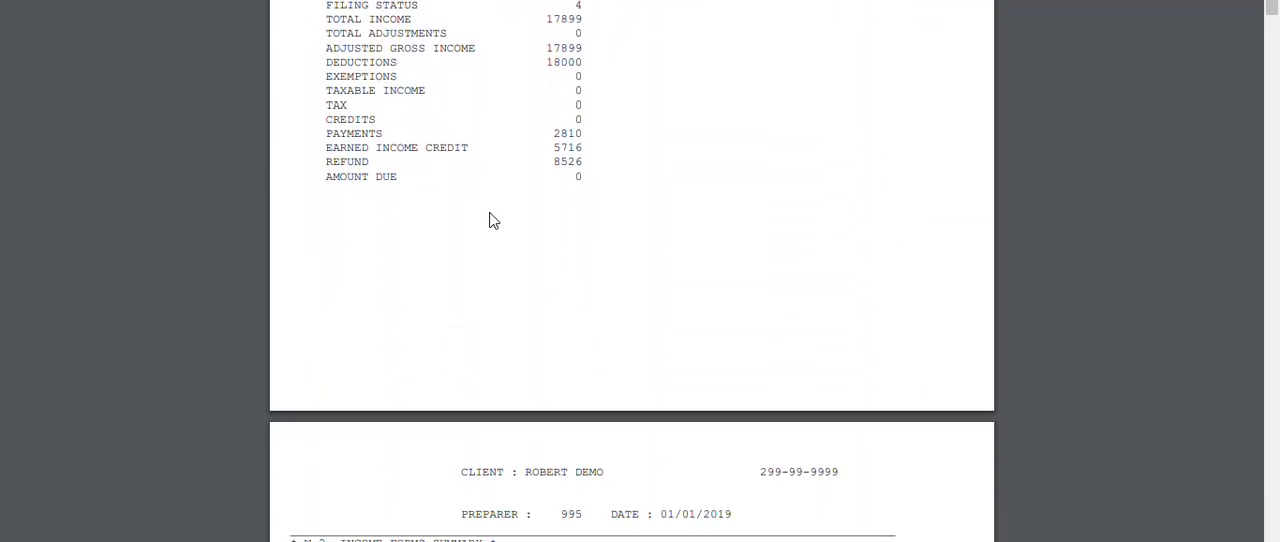
Check the W-2 income summary, the printed W-2 and the signatures on Form 8879
scroll(790, 228, down, 9)
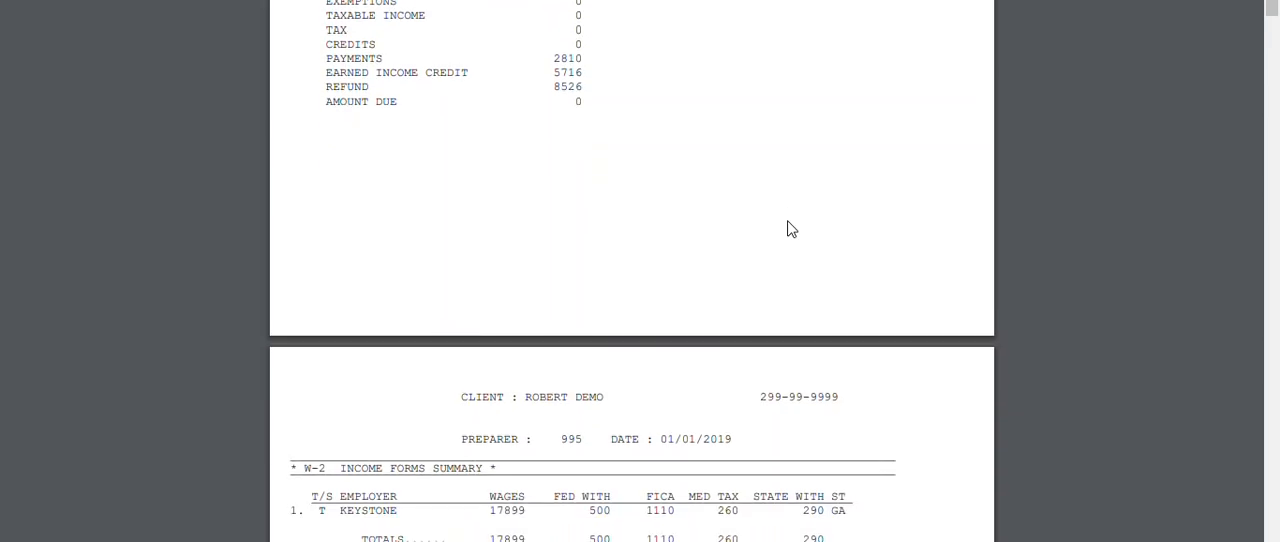
scroll(790, 228, down, 19)
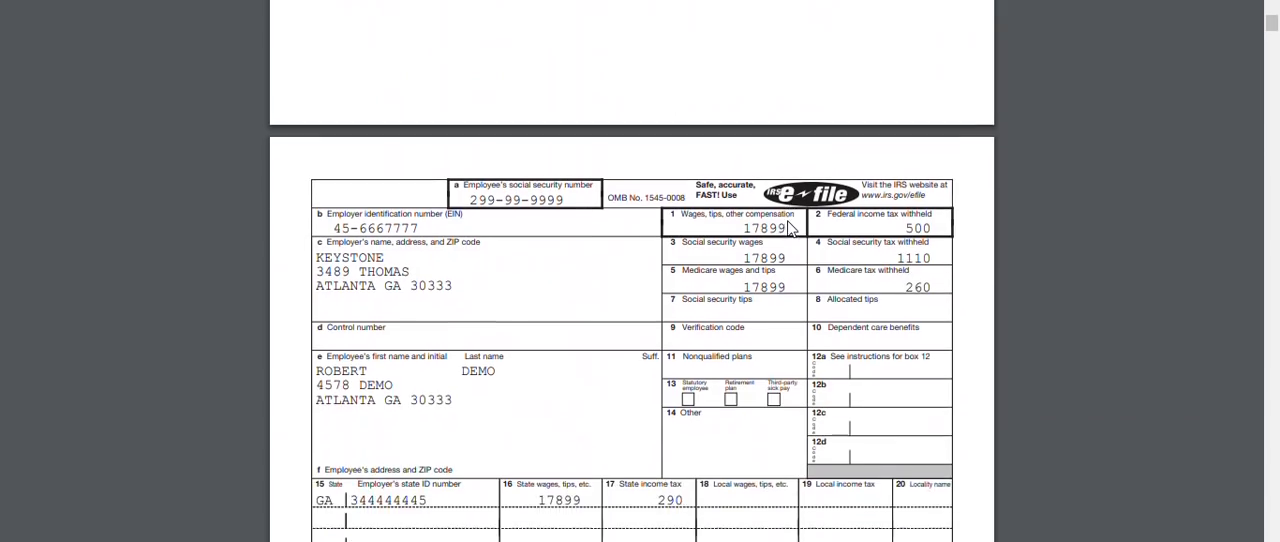
scroll(790, 228, down, 14)
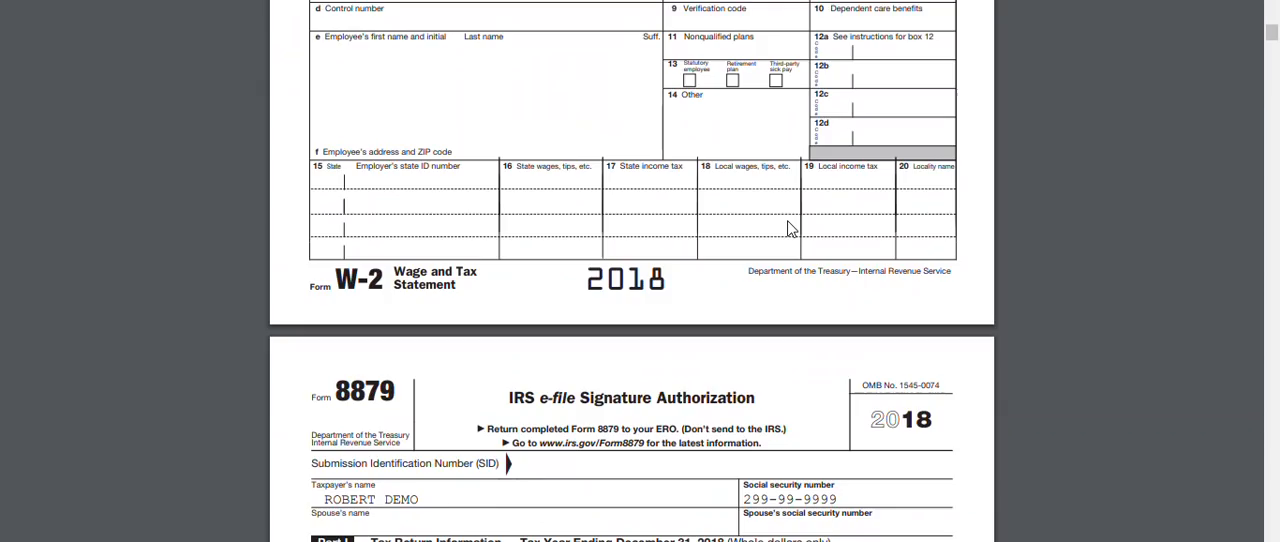
scroll(790, 228, down, 6)
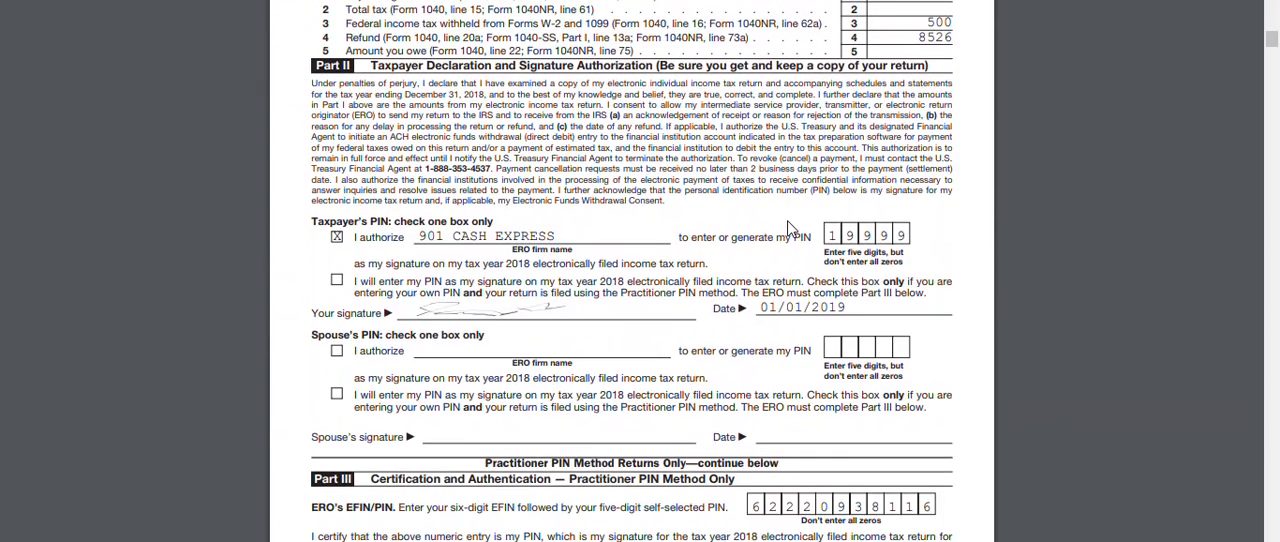
scroll(790, 228, down, 3)
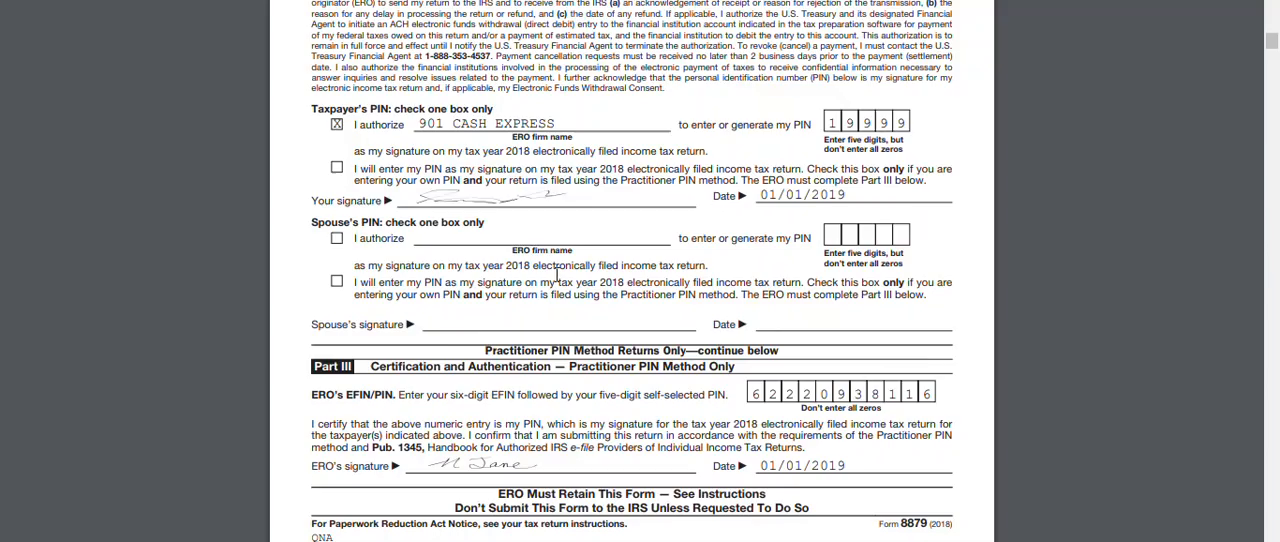
Review both pages of Form 1040, including the dependents, signature blocks and refund section
scroll(557, 275, down, 10)
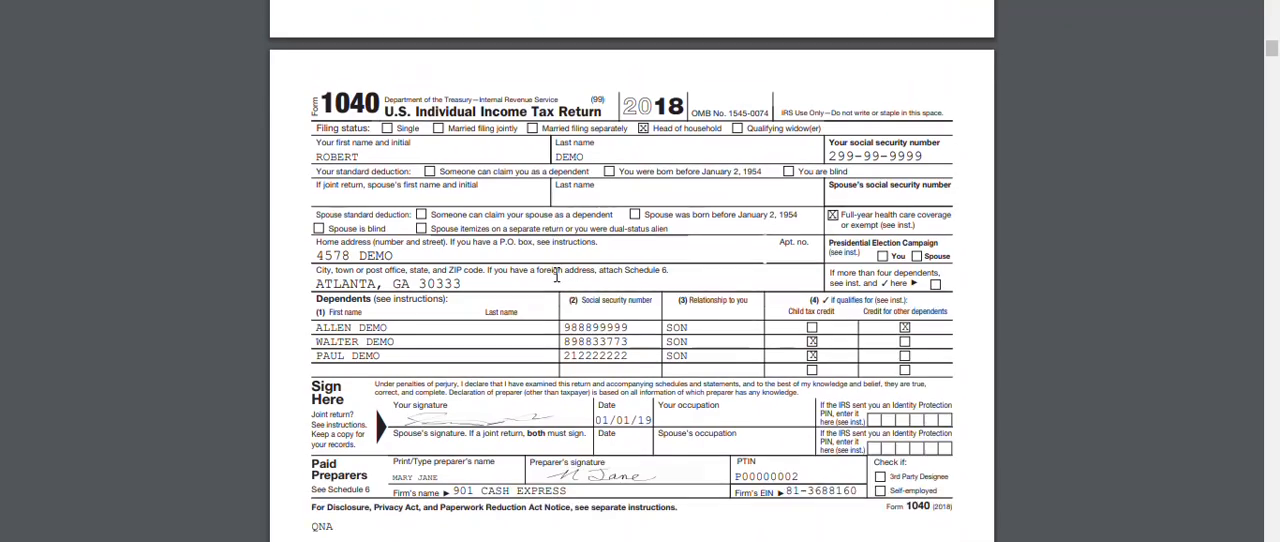
scroll(557, 275, down, 4)
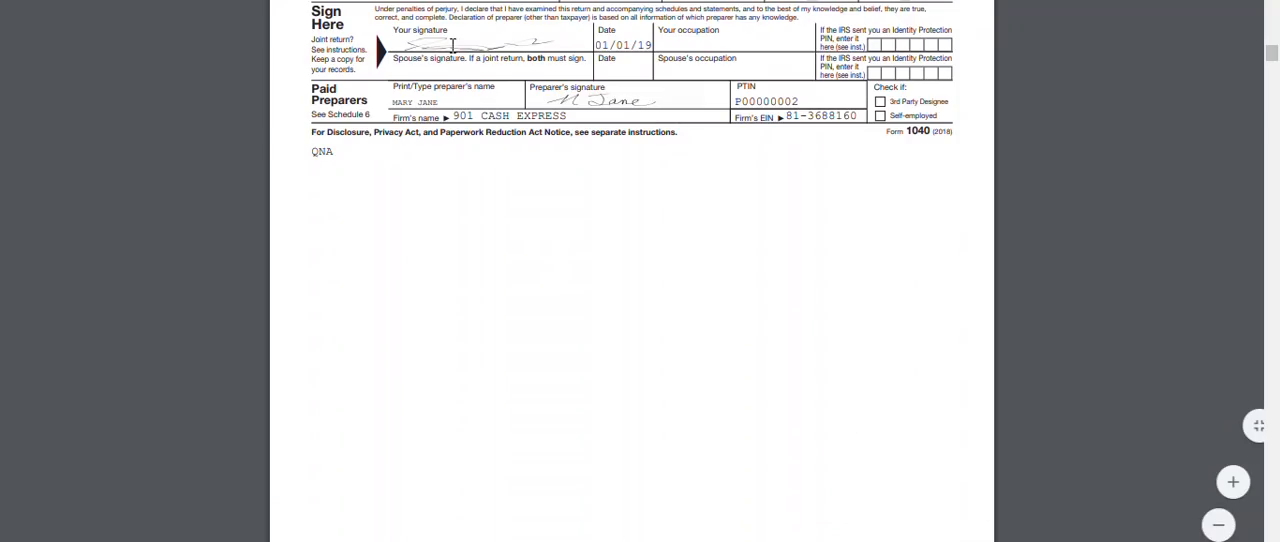
scroll(450, 62, down, 8)
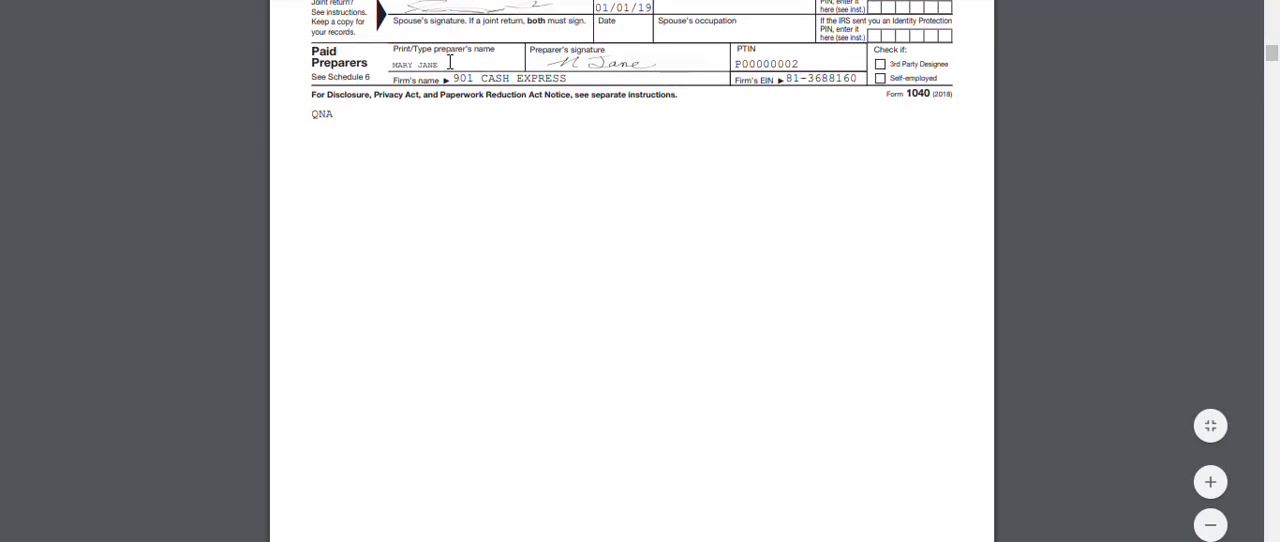
scroll(450, 62, down, 8)
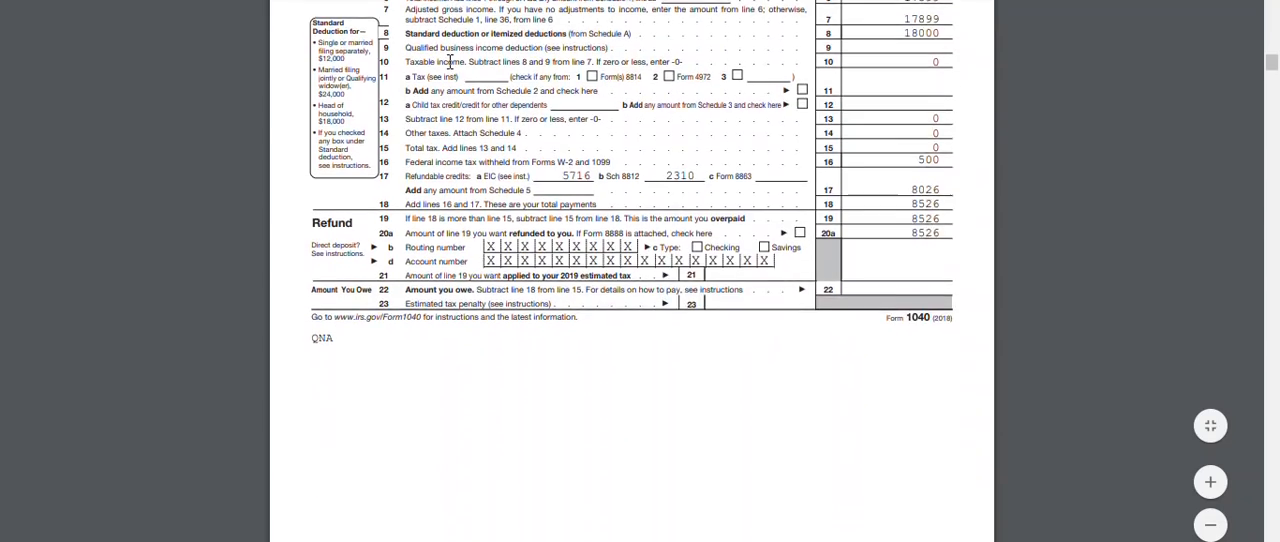
Look through Schedule 6, the EIC qualifying child pages, Schedule 8812 and the Form 8867 due diligence checklist
scroll(450, 62, down, 3)
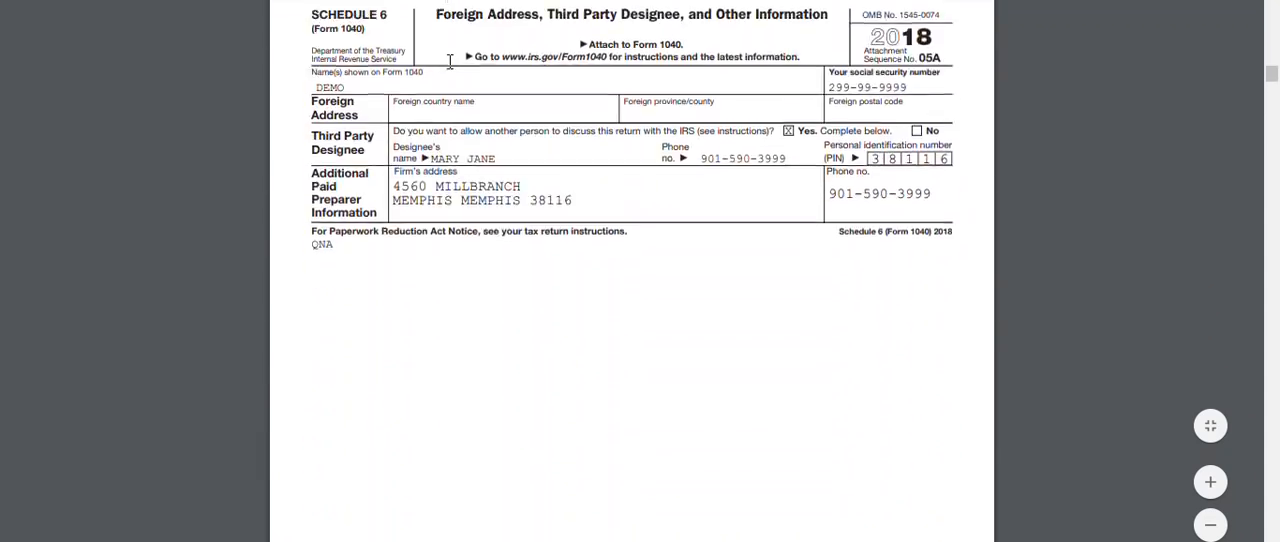
scroll(450, 62, down, 10)
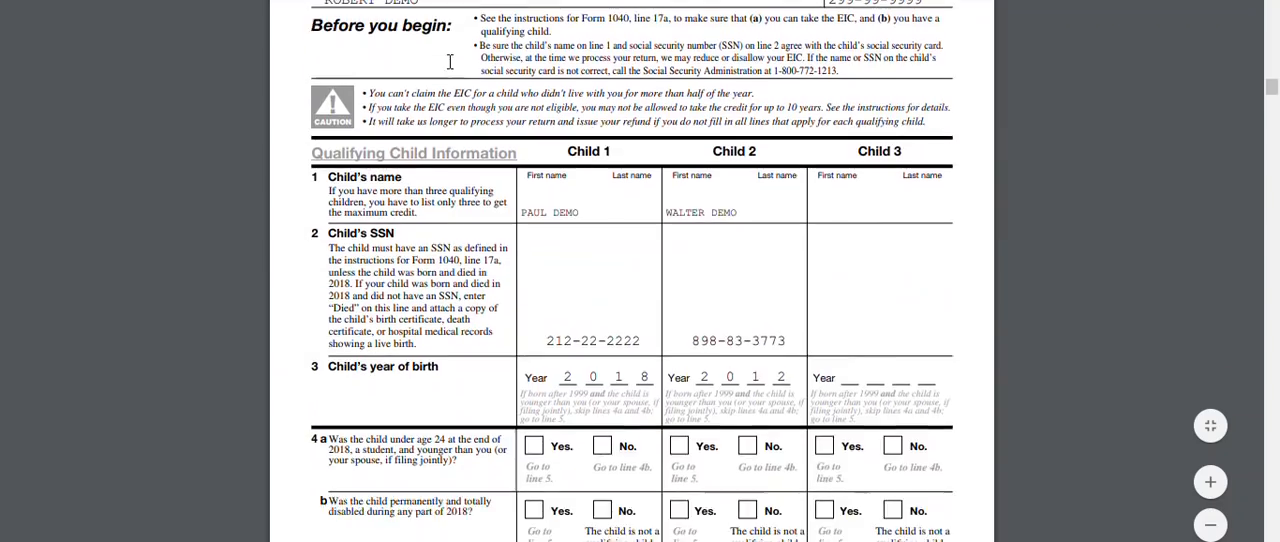
scroll(450, 62, down, 1)
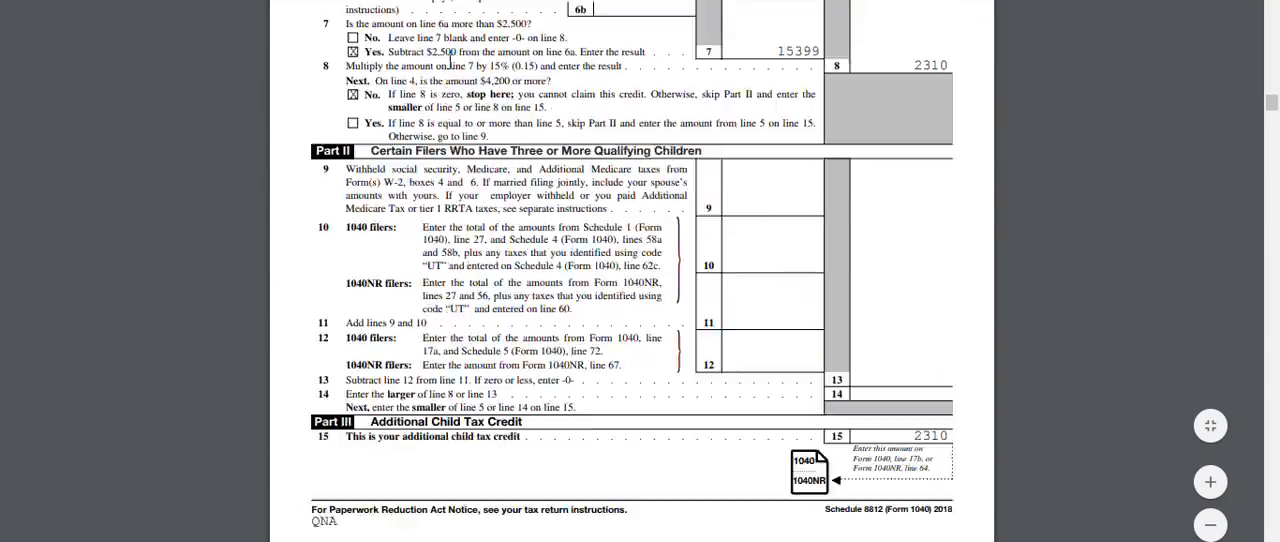
scroll(450, 62, down, 18)
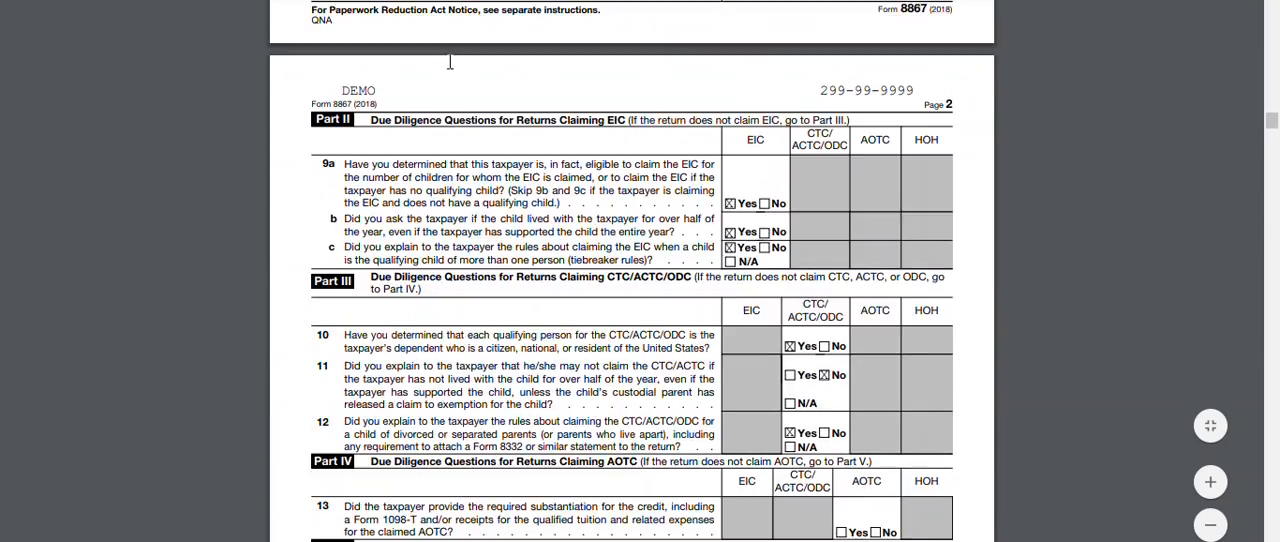
scroll(450, 62, down, 10)
scroll(450, 62, down, 20)
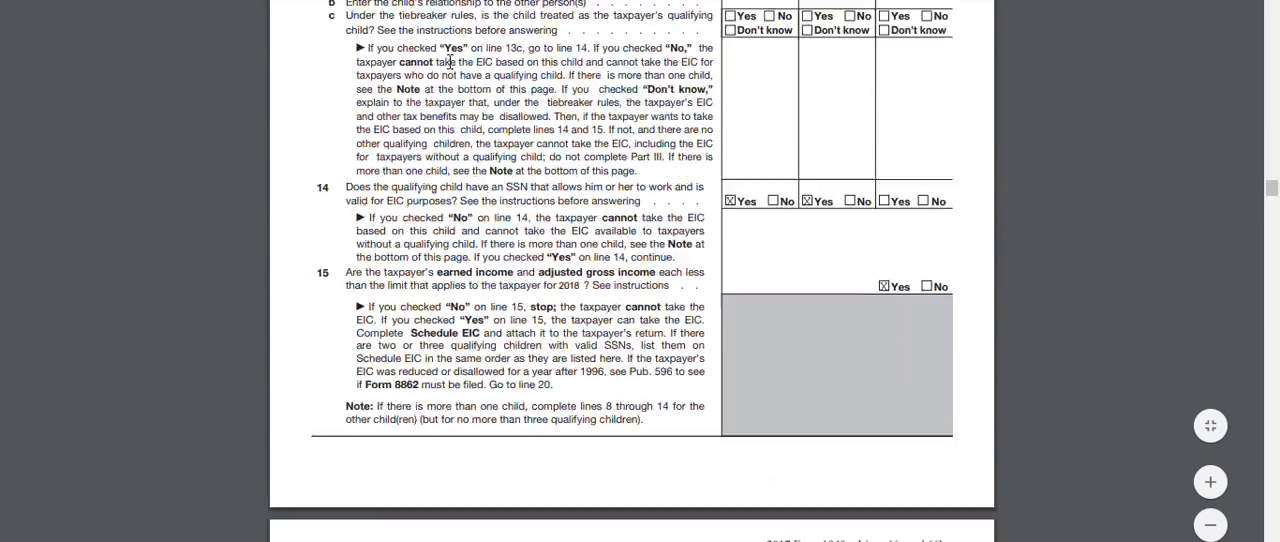
Read the two-page Refund Advance Loan Disclosure, covering the loan FAQs and the estimated availability of funds table
scroll(450, 62, down, 10)
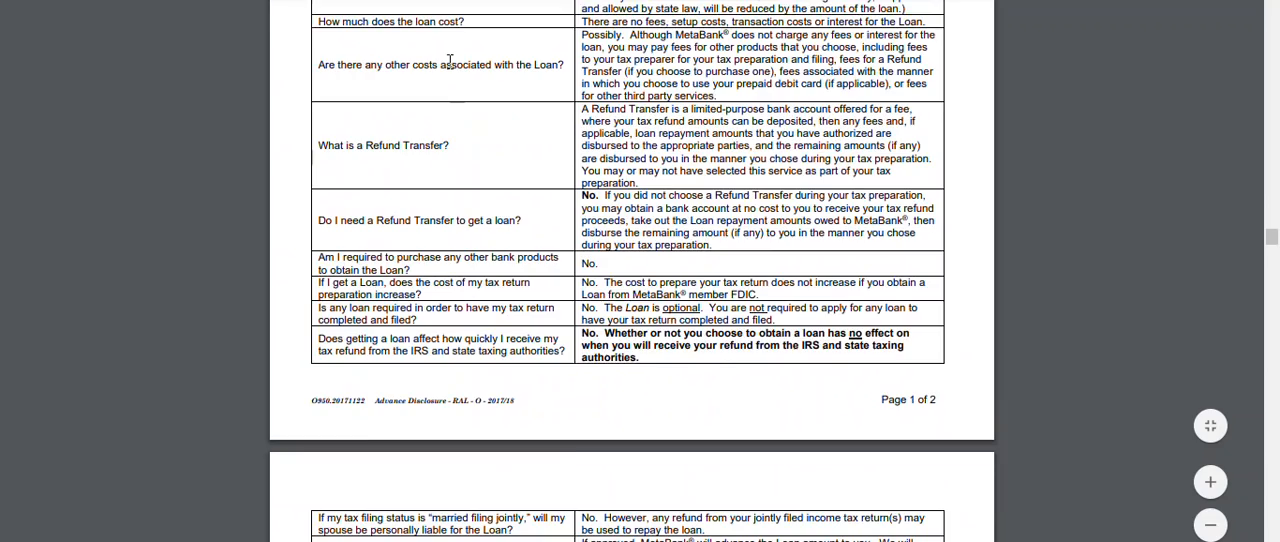
drag(1275, 233, 1279, 225)
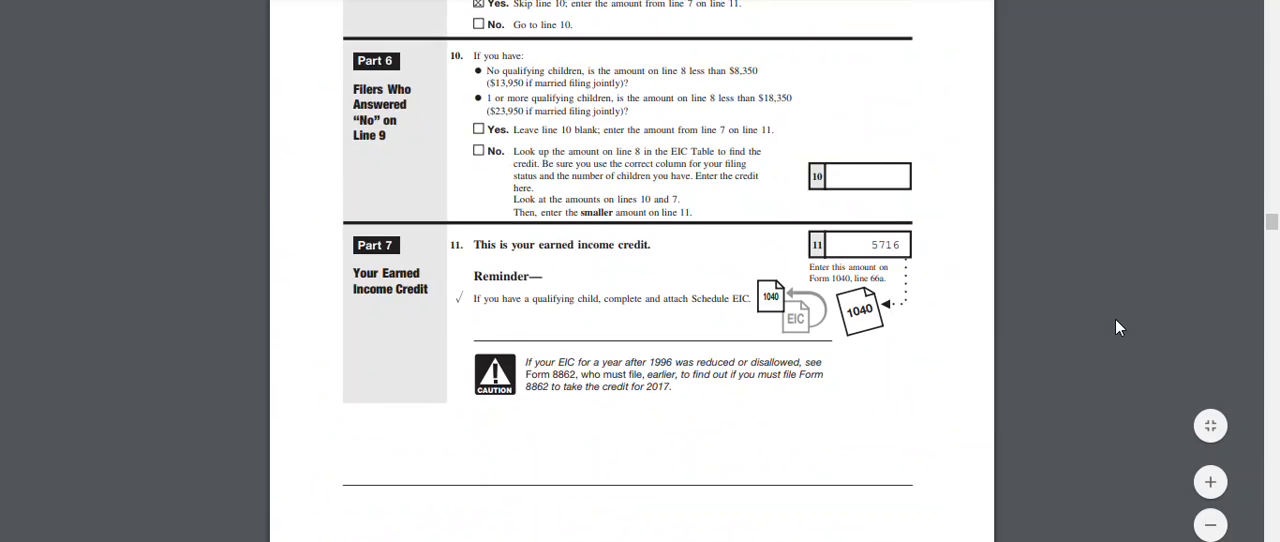
scroll(1117, 327, down, 10)
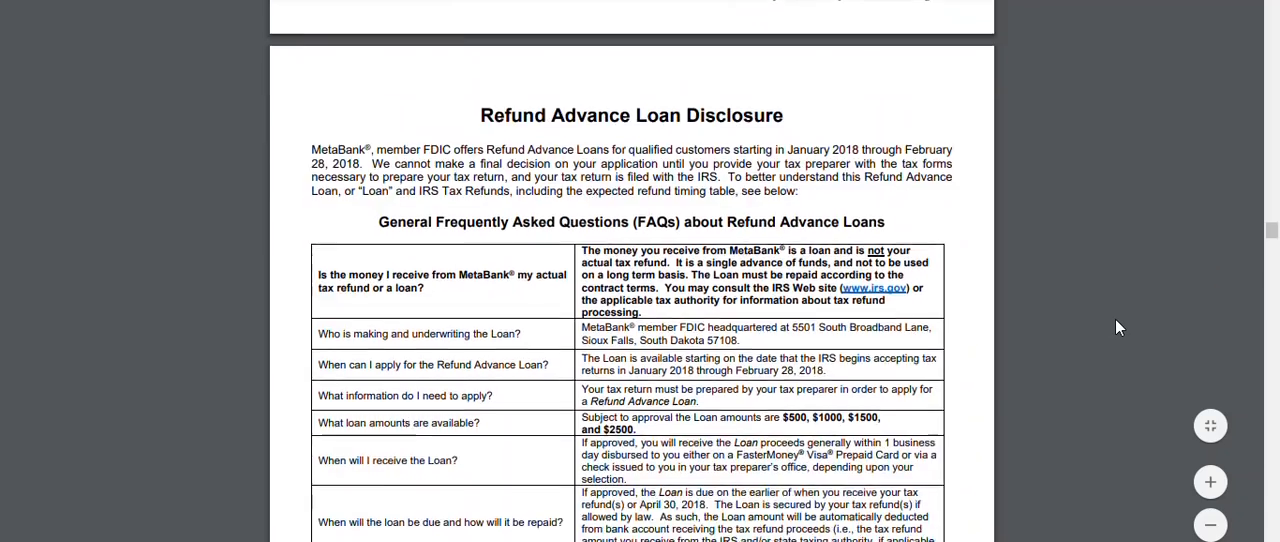
scroll(1117, 327, down, 5)
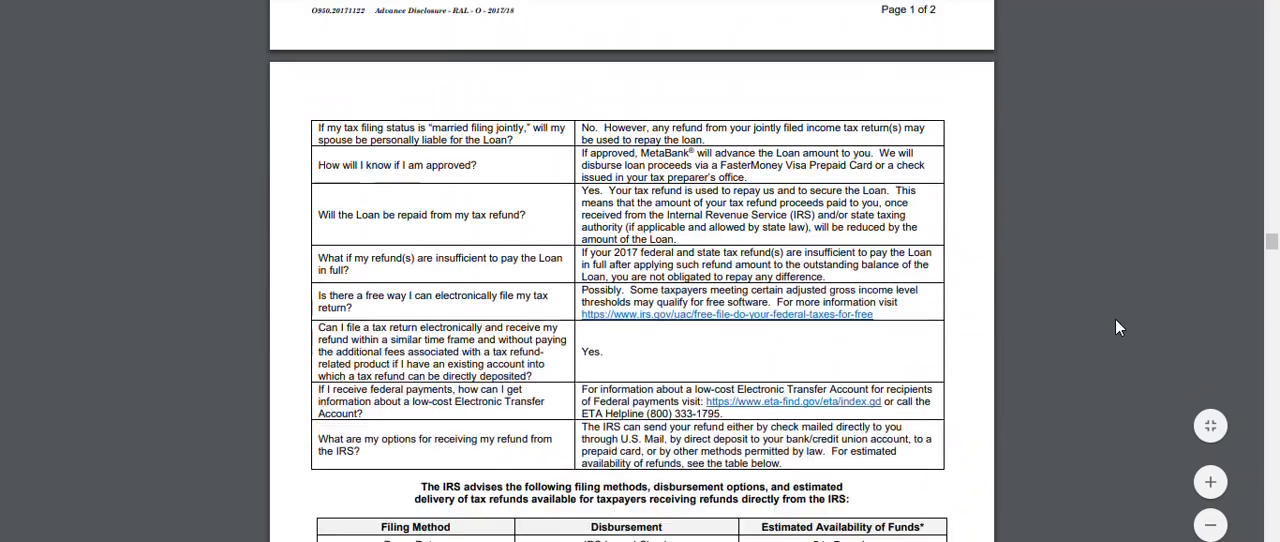
scroll(1118, 327, down, 4)
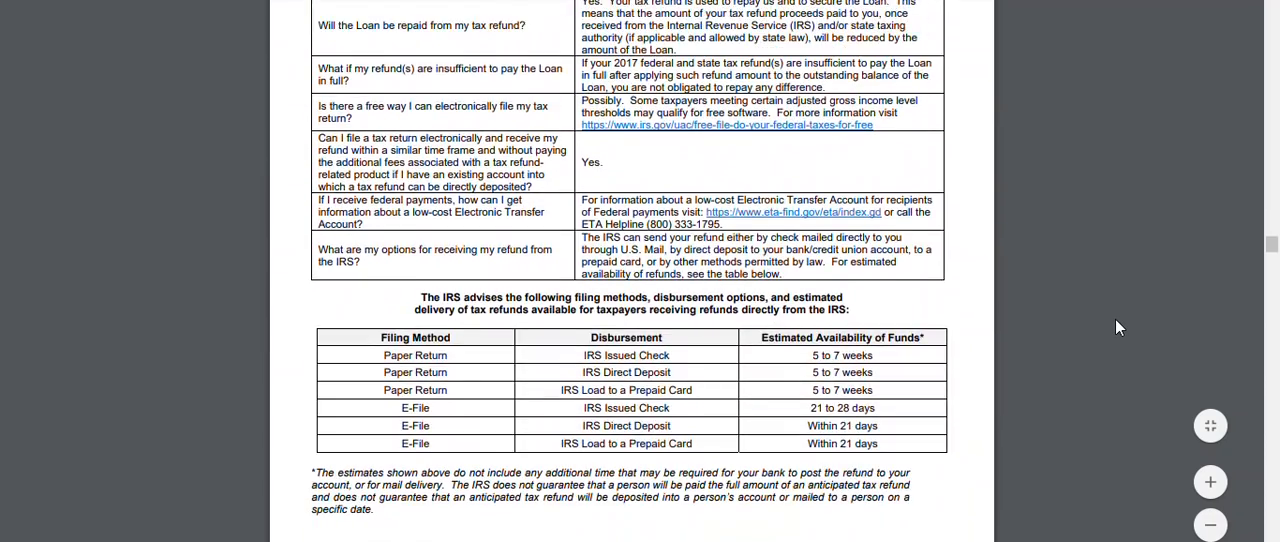
scroll(1117, 327, down, 10)
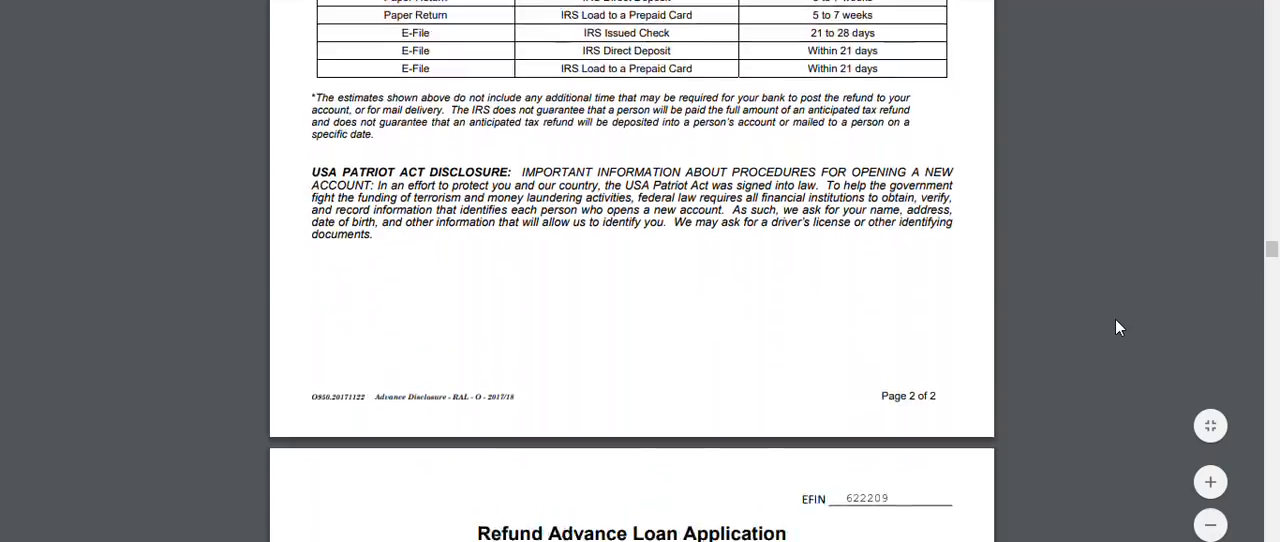
Examine the Refund Advance Loan Application, focusing on the loan choice between prepaid card and paper check
scroll(1116, 321, down, 6)
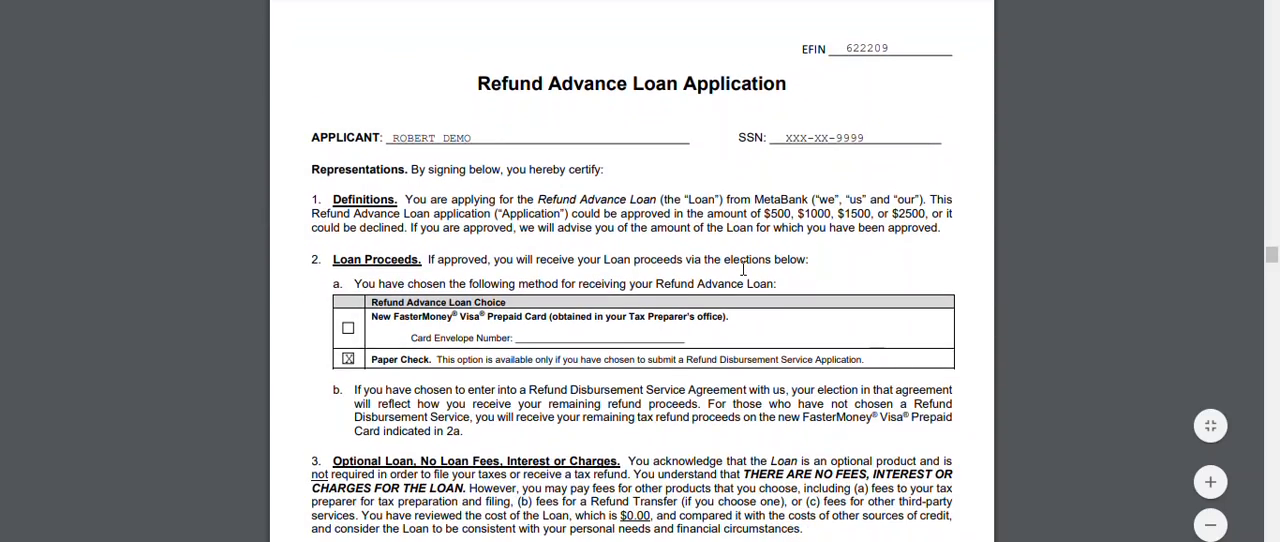
scroll(743, 268, down, 2)
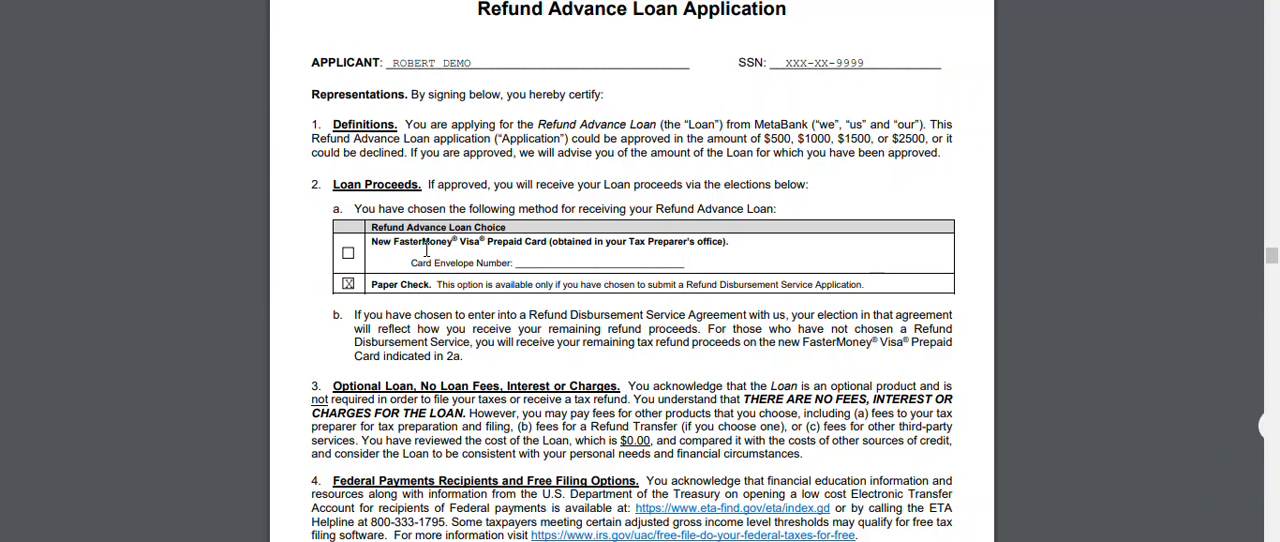
scroll(426, 250, down, 5)
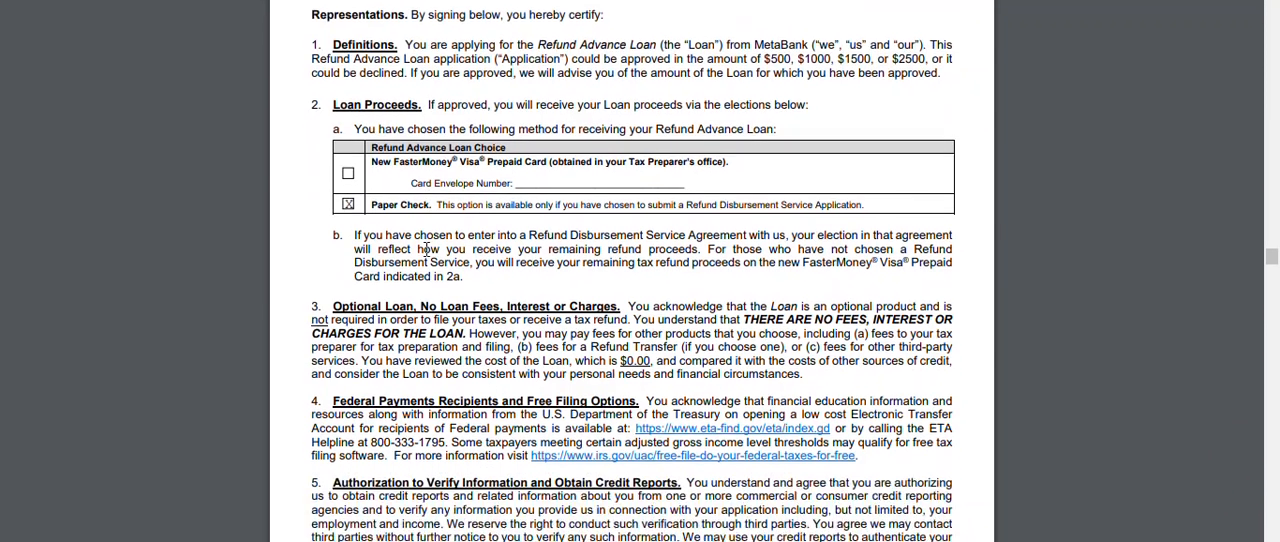
Read the remaining Refund Advance Loan Application terms, the jury trial waiver and arbitration agreement, and the MetaBank privacy policy
scroll(426, 250, down, 10)
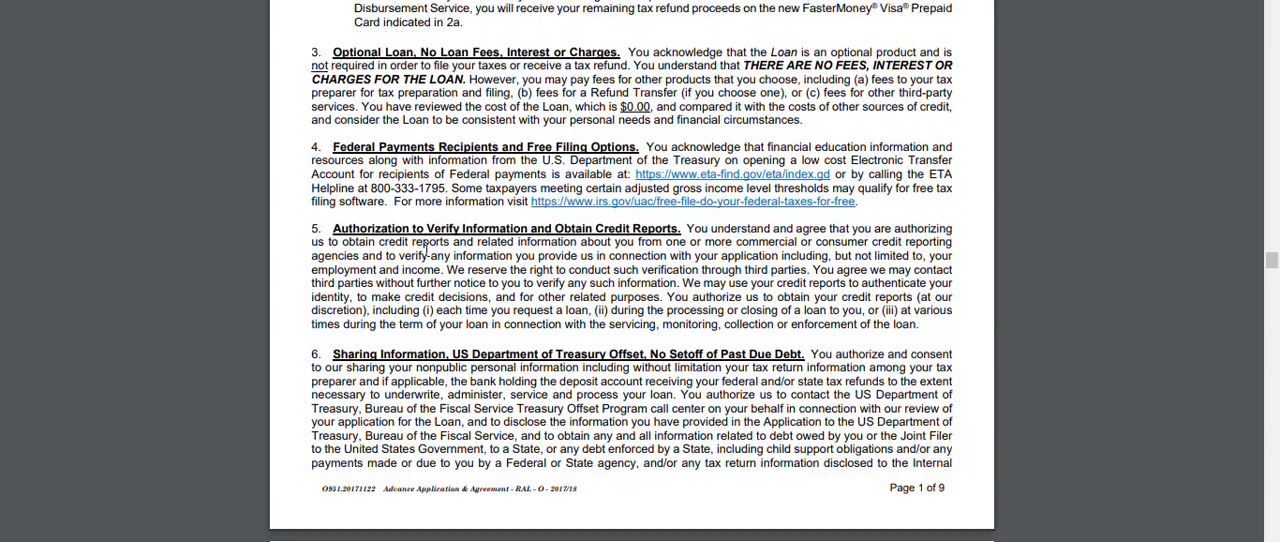
scroll(426, 250, down, 15)
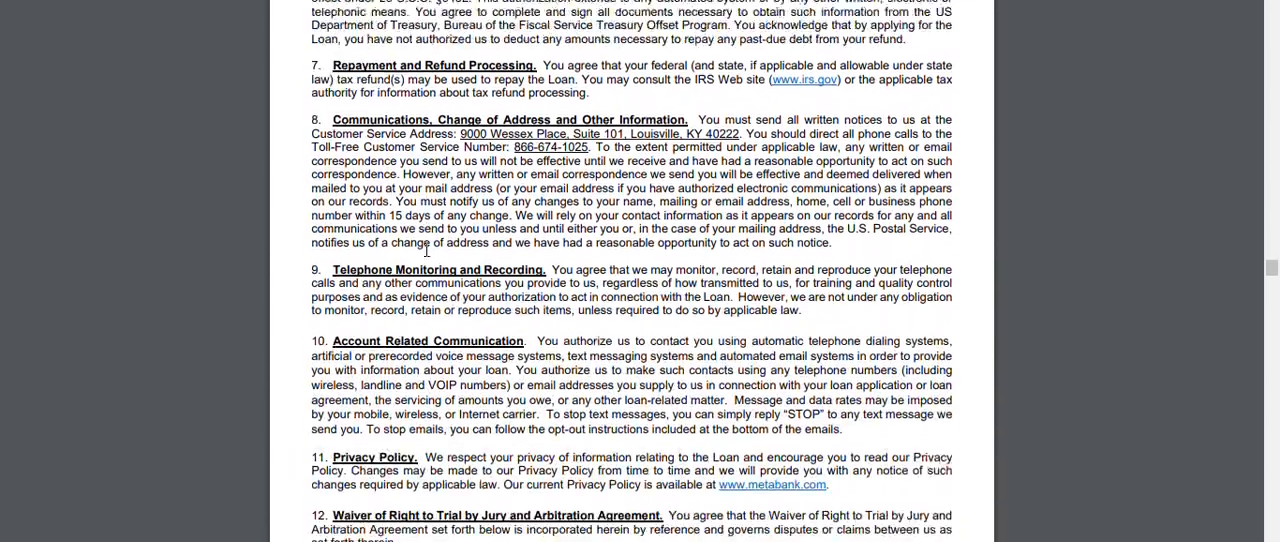
scroll(426, 250, down, 11)
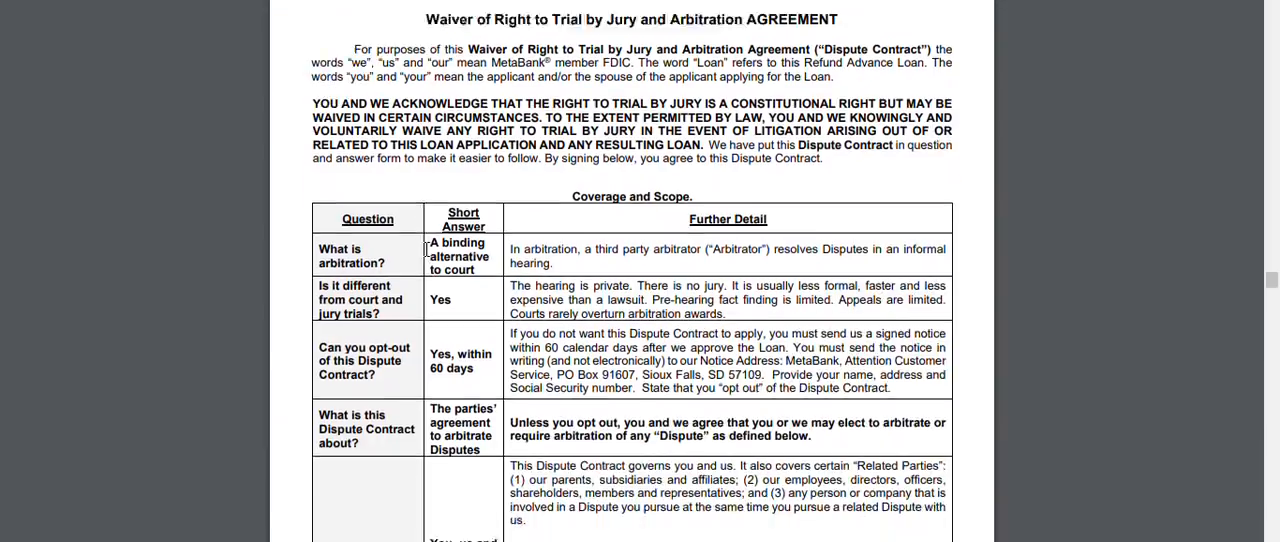
scroll(426, 249, down, 20)
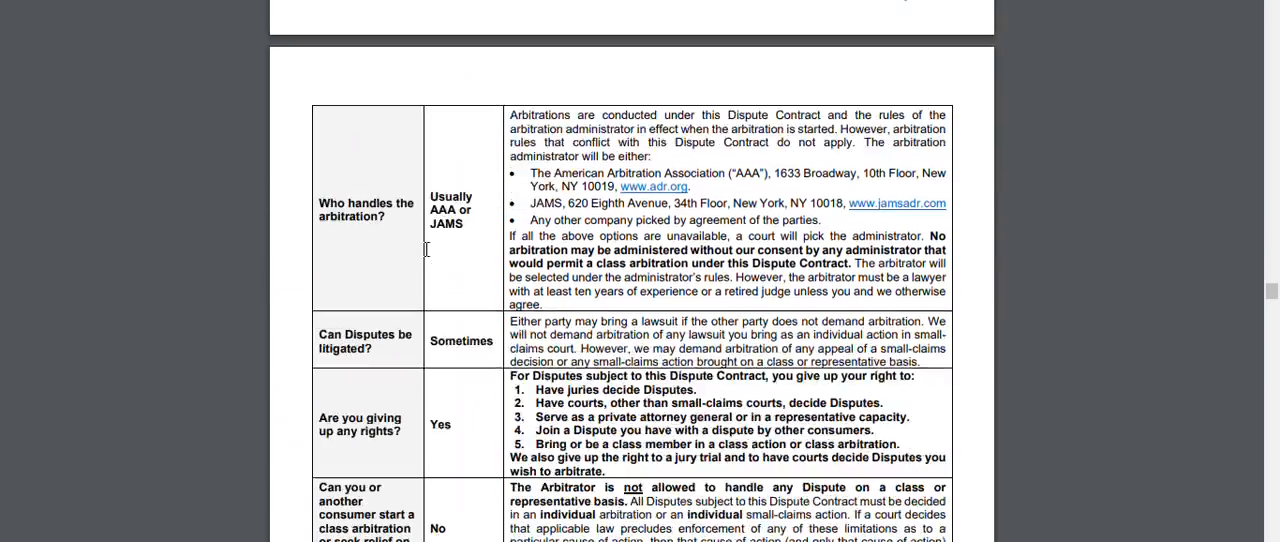
scroll(426, 250, down, 15)
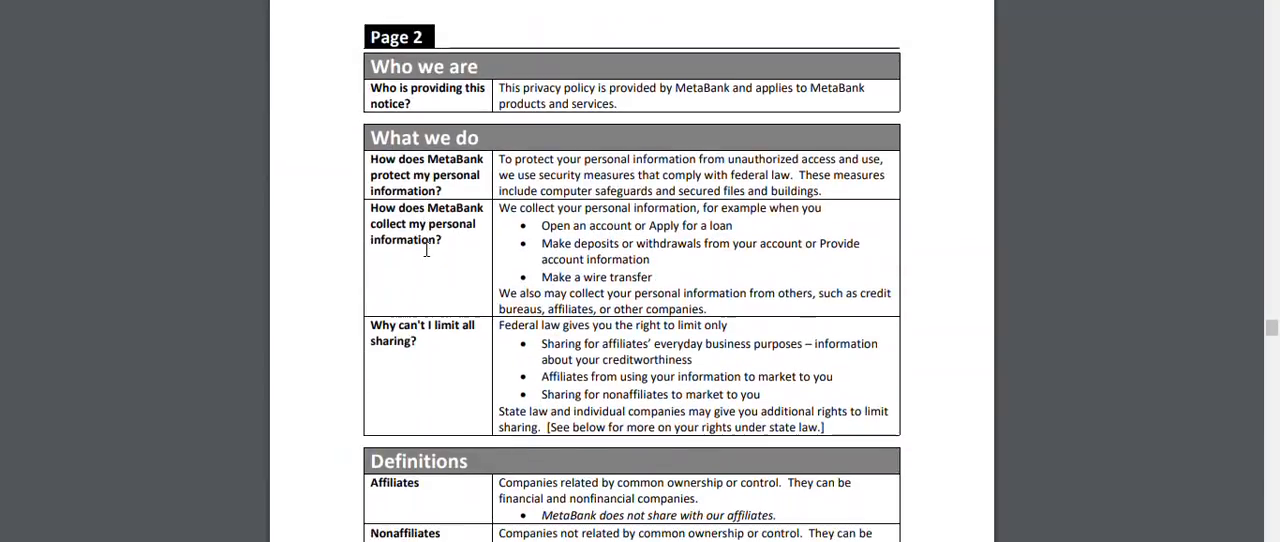
Review the Refund Advance Loan Agreement with its borrower signature block and the Limited Purpose Married Joint Tax Filer Agreement
scroll(426, 250, down, 4)
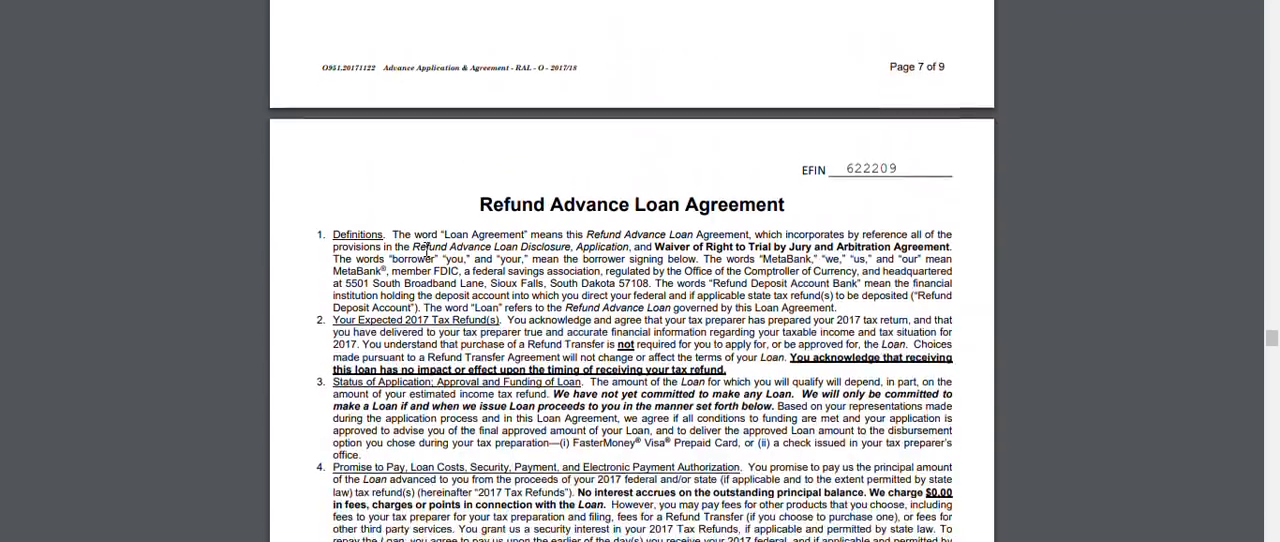
scroll(426, 250, down, 9)
scroll(426, 250, down, 2)
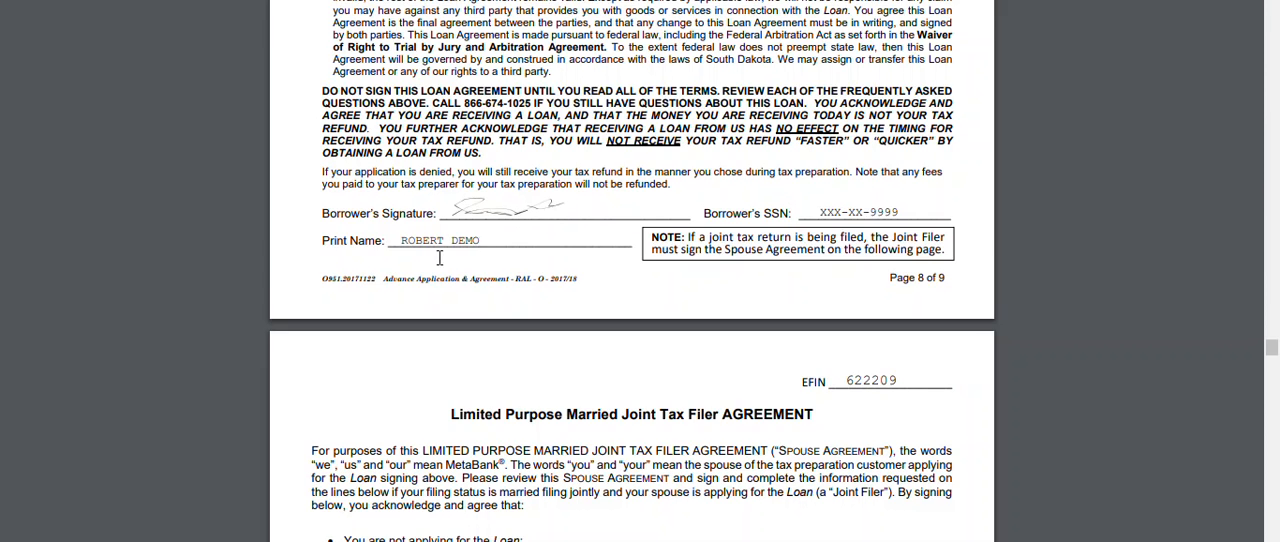
scroll(439, 258, down, 6)
scroll(439, 258, down, 3)
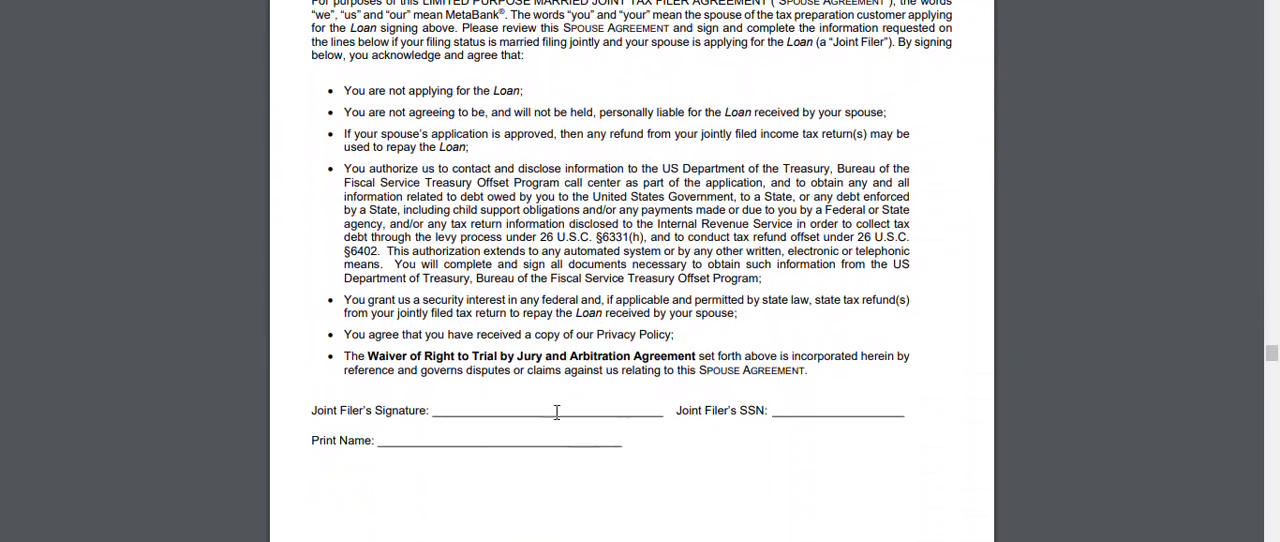
Examine the Multi-State RAL Disclosure, focusing on the loan increments table, the estimated e-filing fee and the taxpayer signature lines
scroll(600, 364, down, 1)
scroll(600, 364, down, 20)
scroll(600, 362, down, 15)
scroll(600, 364, down, 8)
scroll(600, 362, up, 1)
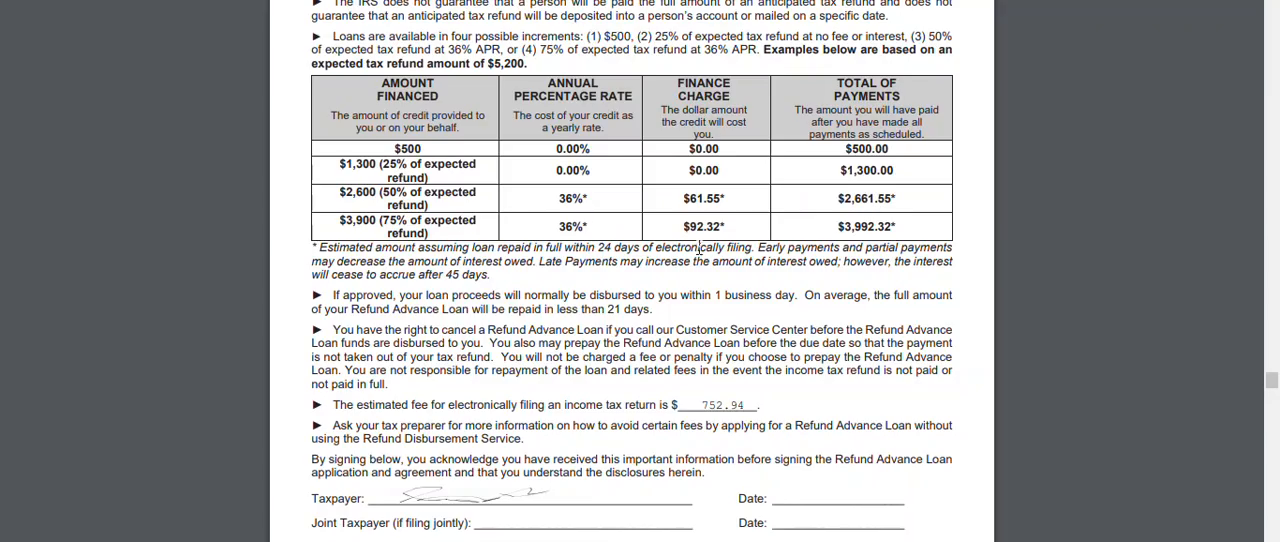
scroll(676, 276, down, 2)
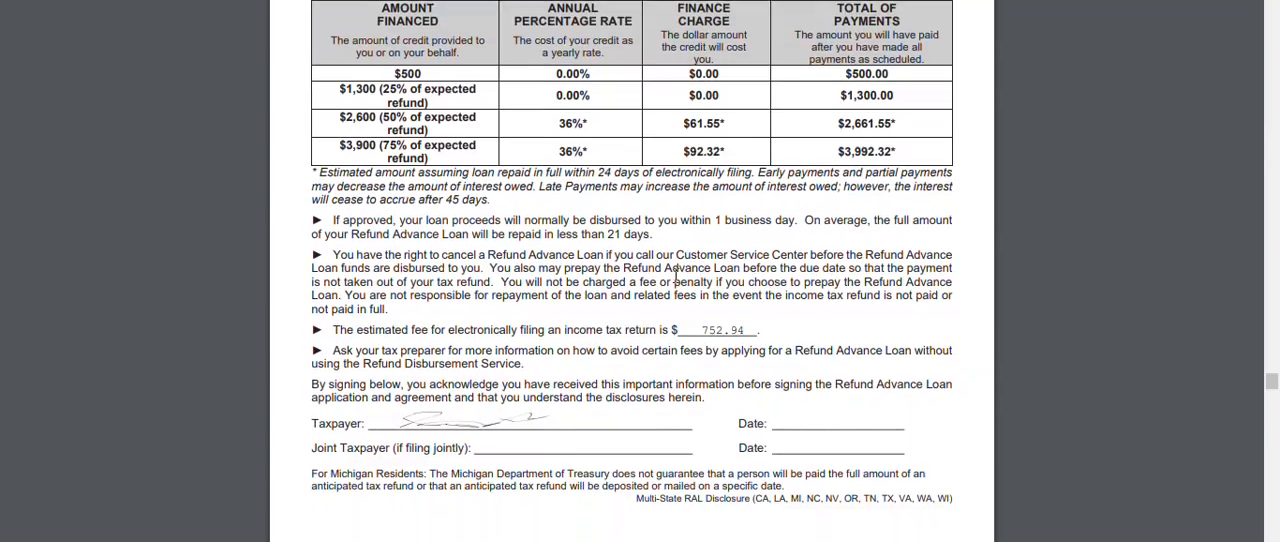
scroll(676, 276, up, 1)
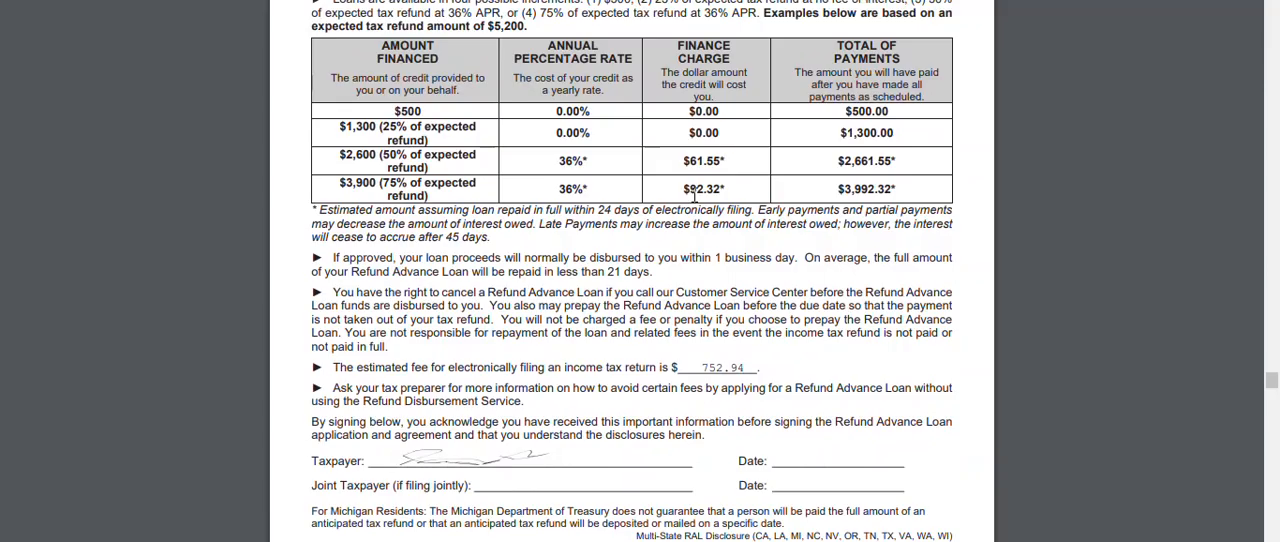
scroll(694, 196, down, 5)
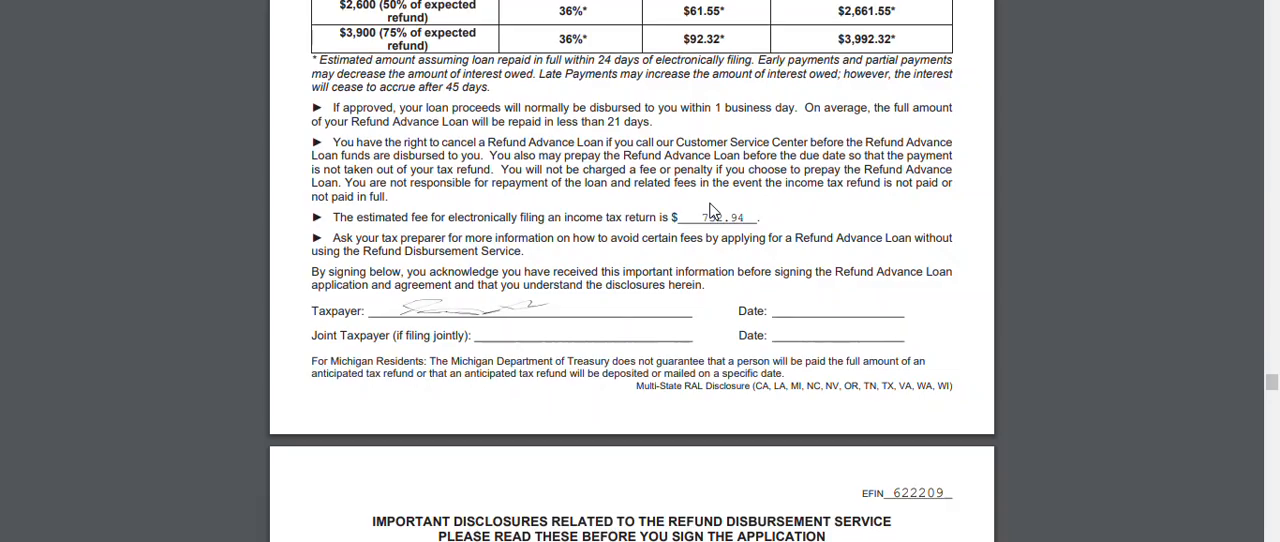
scroll(710, 208, down, 3)
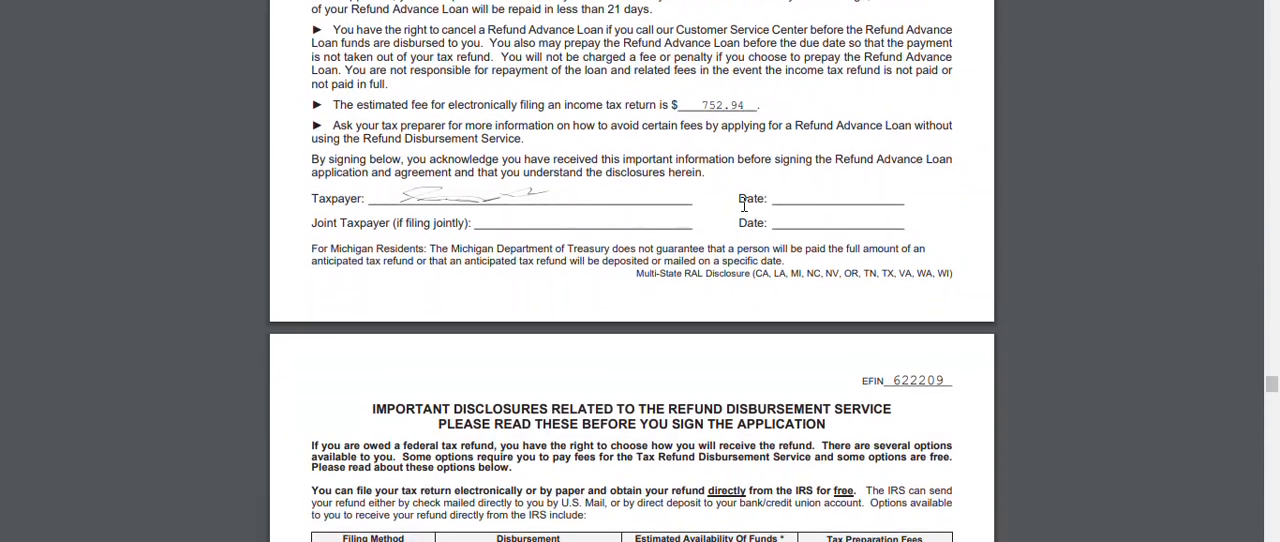
Review the Refund Disbursement Service disclosures and application, including the disbursement selection, fees and authorized deductions, certifications and applicant signatures
scroll(743, 203, down, 8)
scroll(743, 203, down, 20)
scroll(743, 203, down, 20)
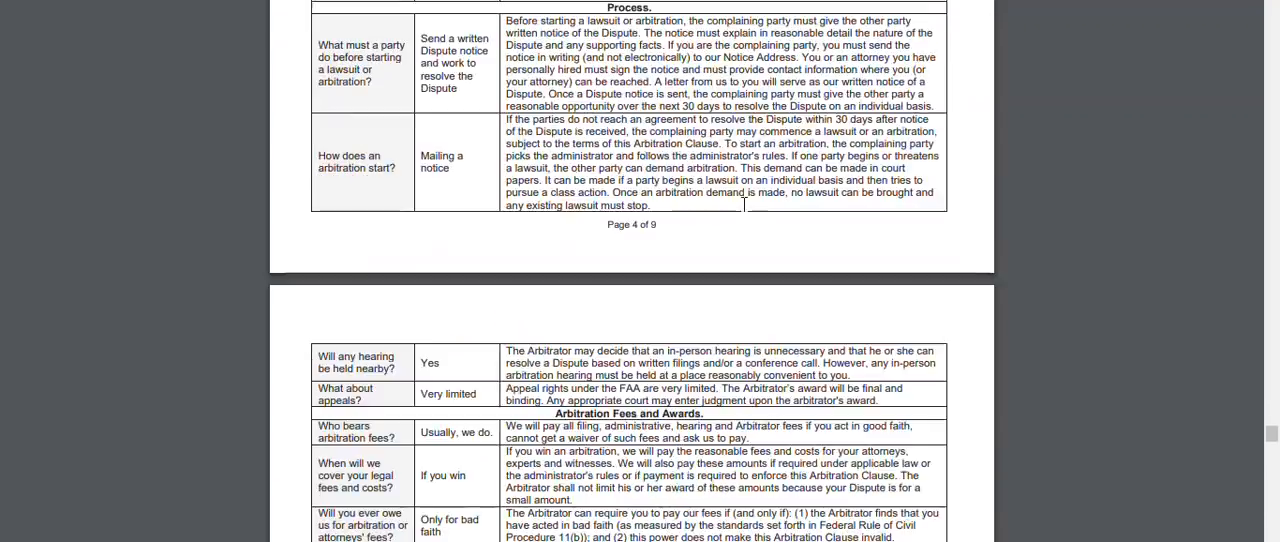
scroll(743, 203, down, 20)
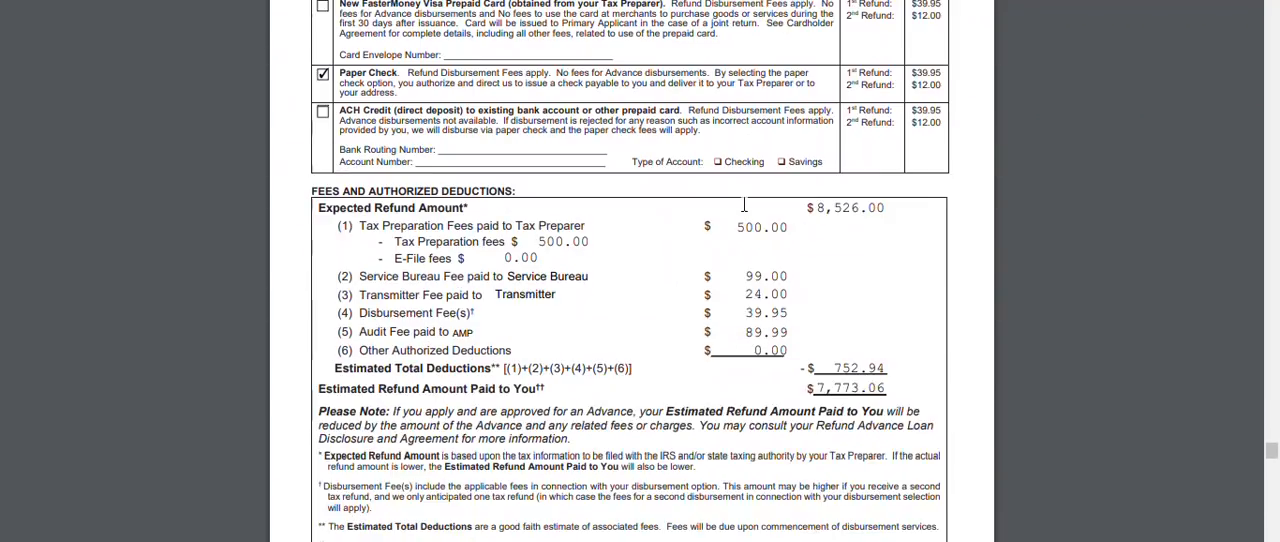
scroll(743, 204, up, 2)
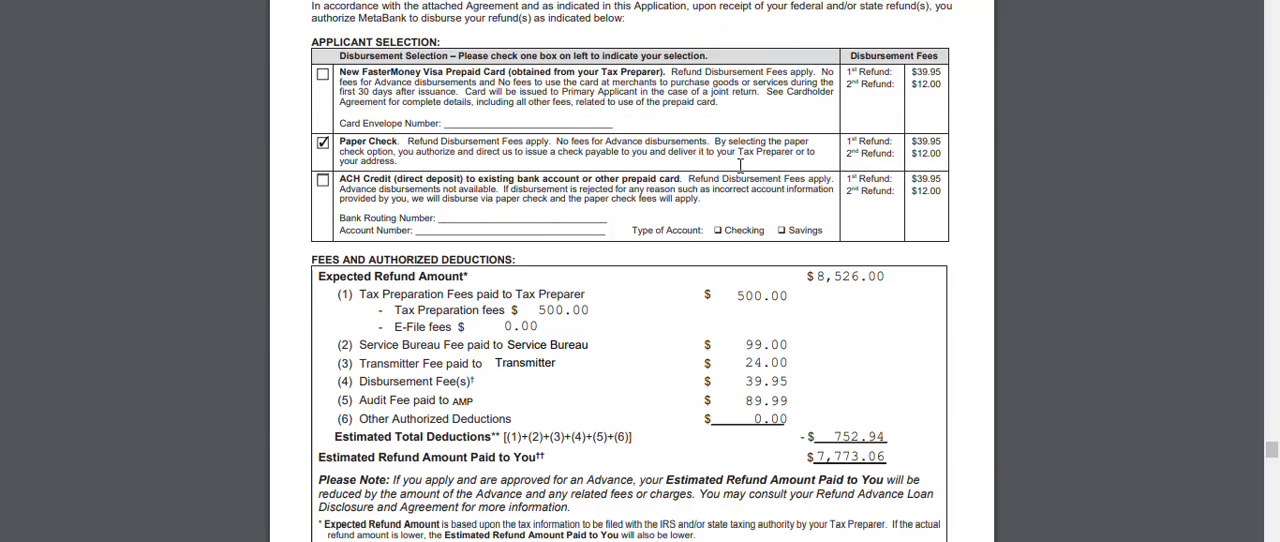
scroll(740, 165, down, 3)
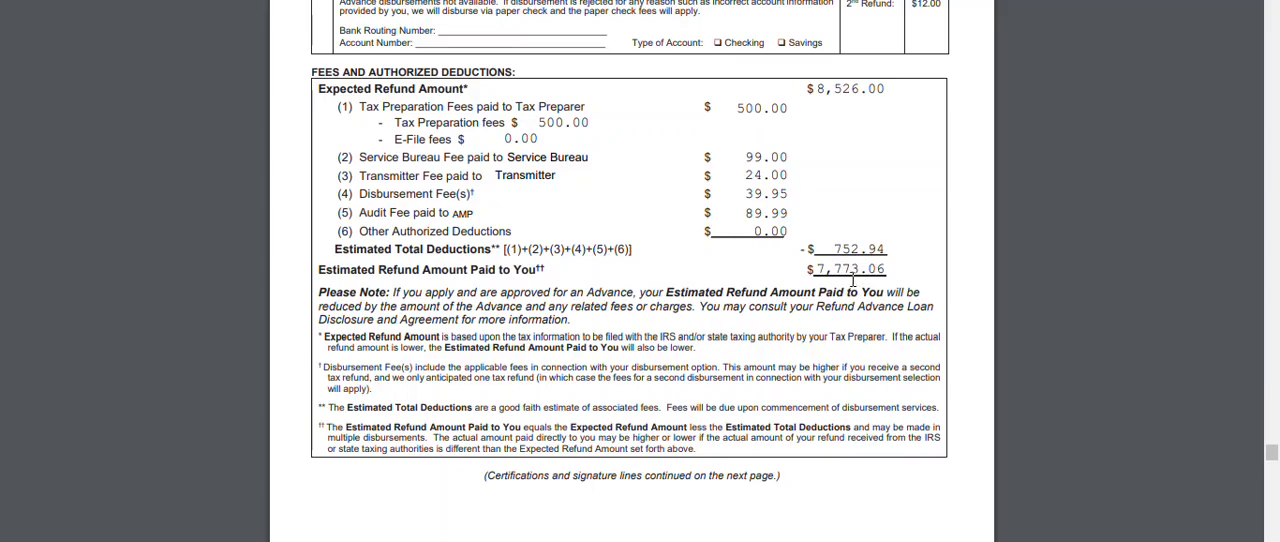
scroll(727, 298, down, 10)
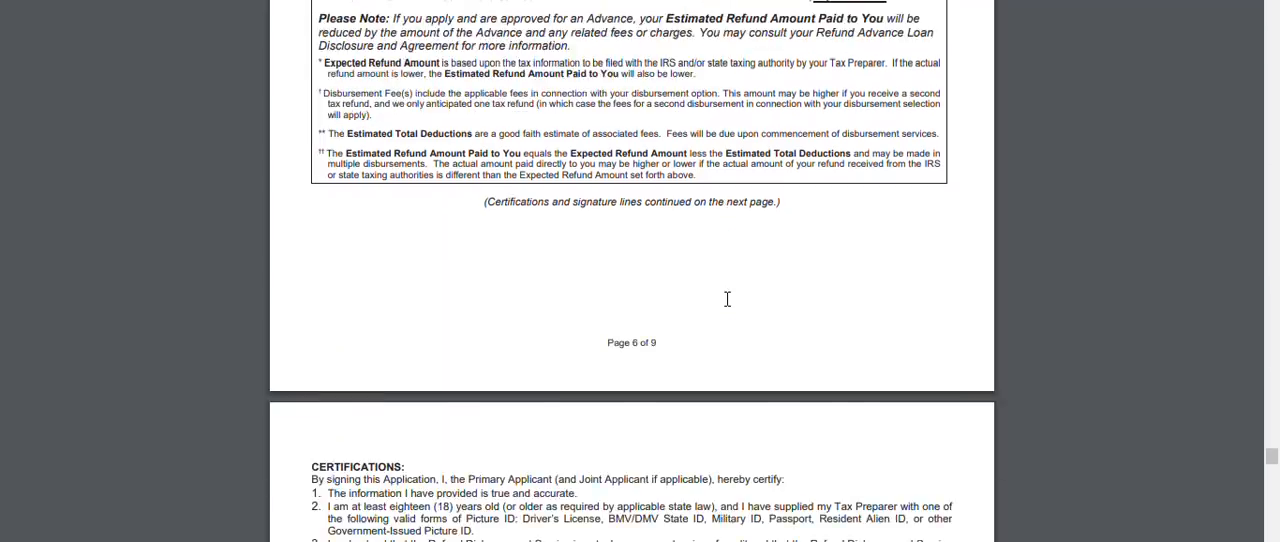
scroll(727, 298, down, 5)
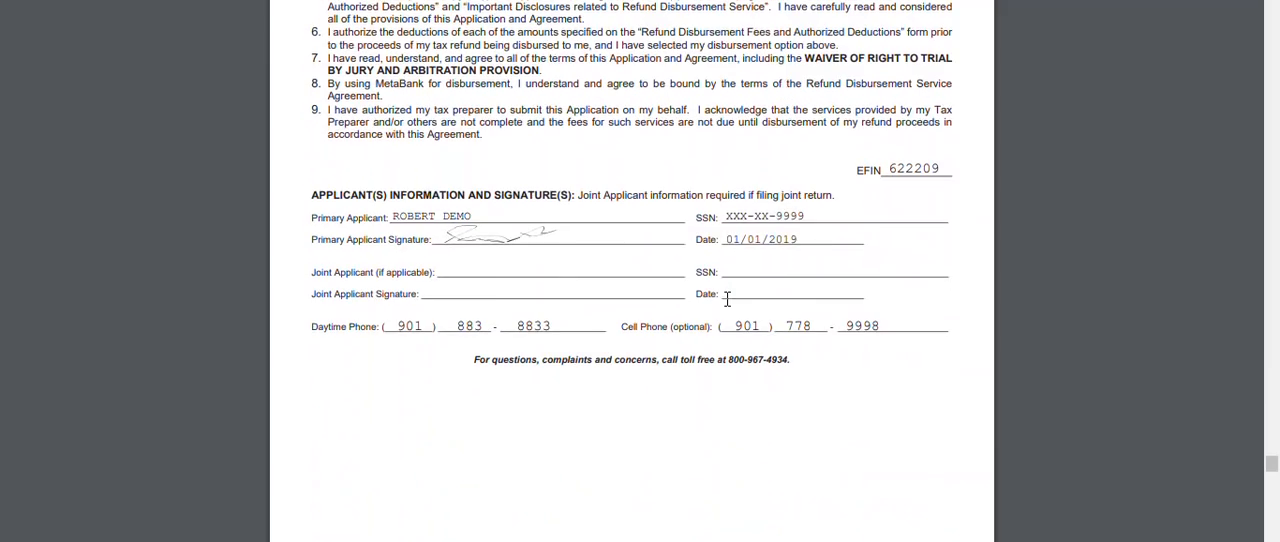
Look through the MetaBank privacy notice, the Audit Maintenance Pro service agreement and the signed tax return information consent forms
scroll(727, 298, down, 15)
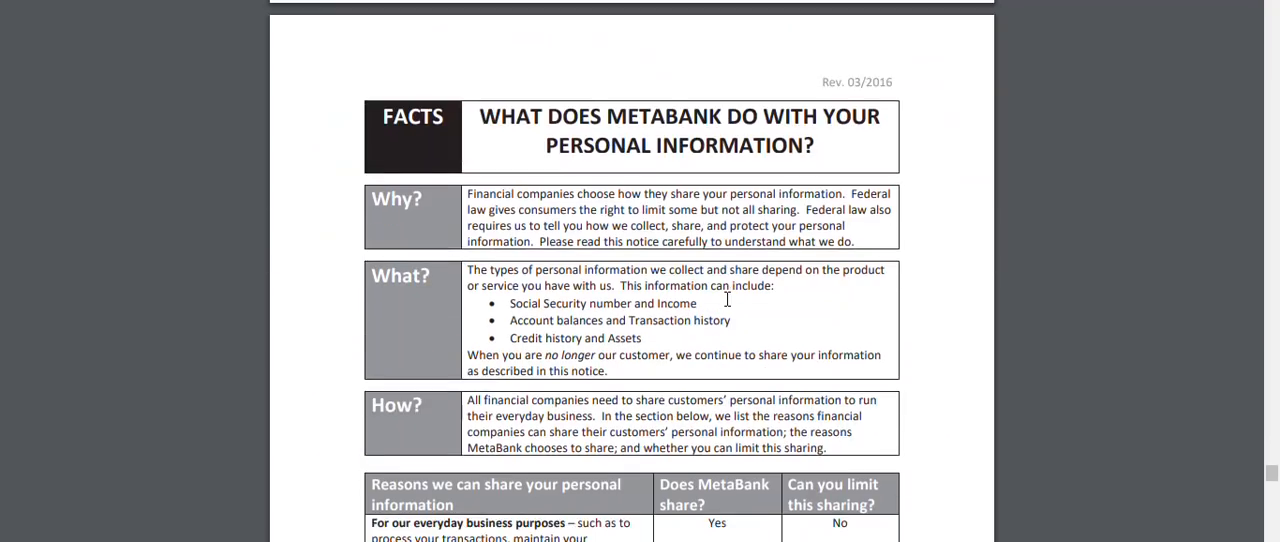
scroll(727, 298, down, 15)
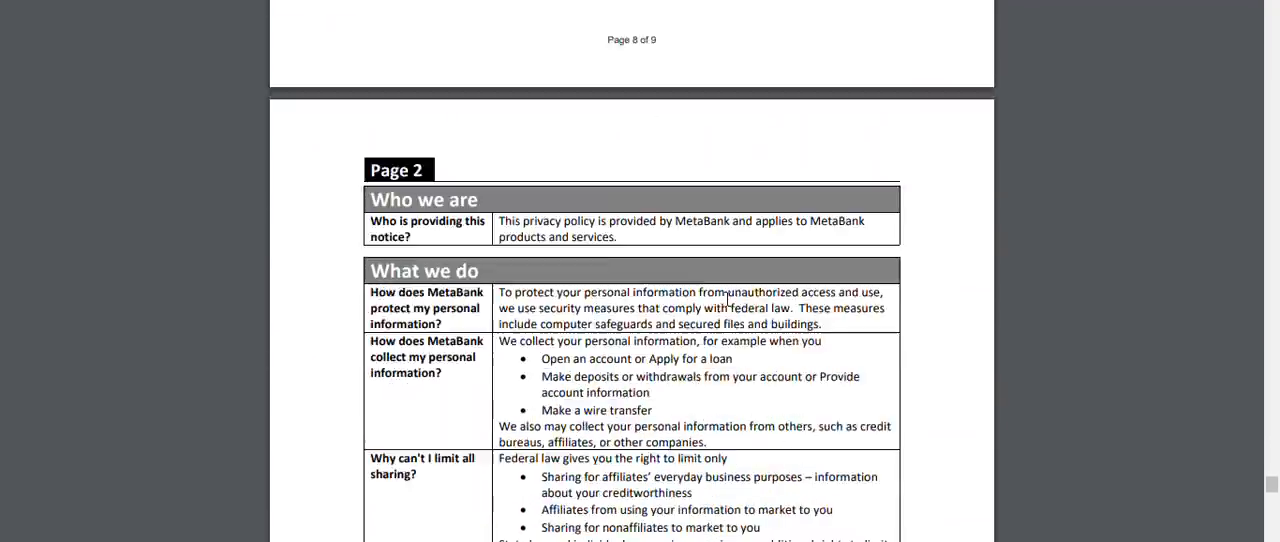
scroll(727, 298, down, 15)
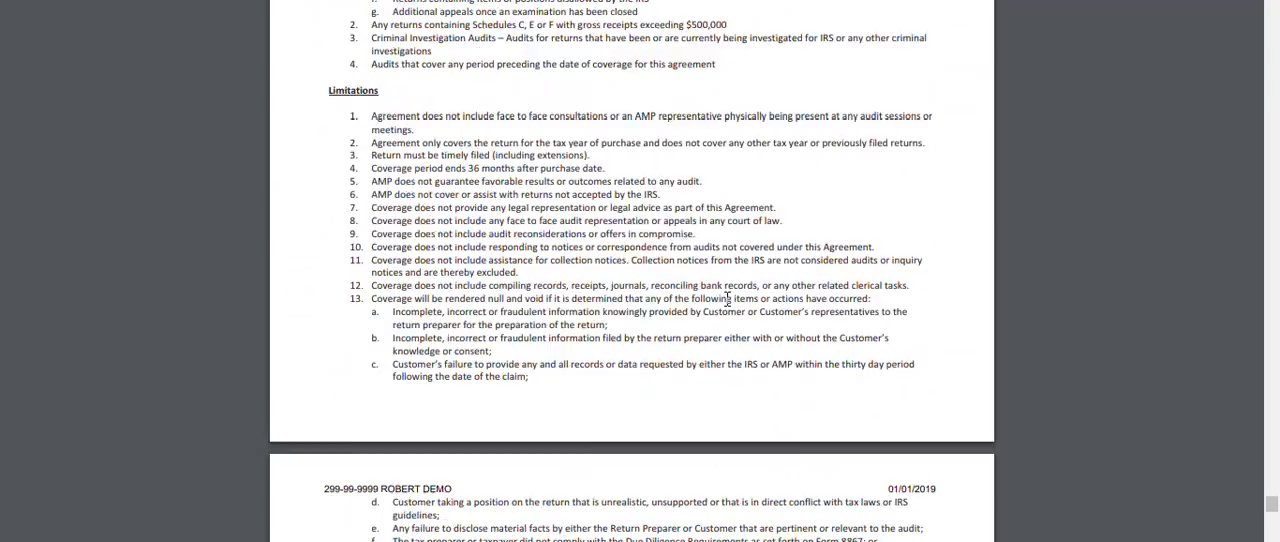
scroll(727, 298, down, 10)
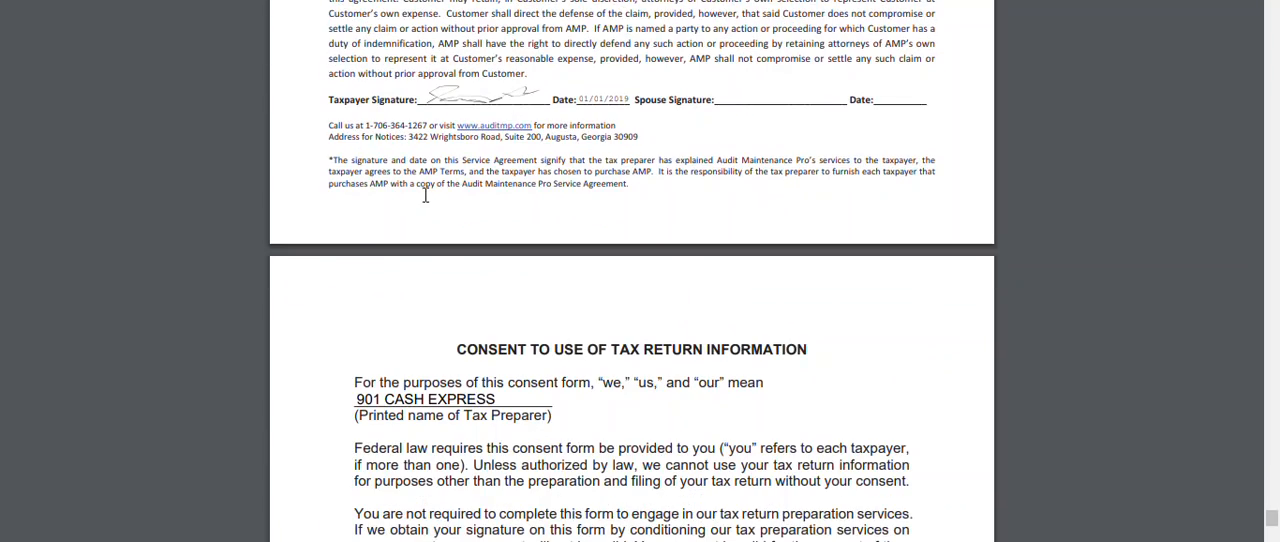
scroll(425, 196, down, 10)
scroll(425, 196, down, 10)
scroll(425, 196, down, 10)
scroll(425, 196, down, 10)
scroll(425, 196, down, 10)
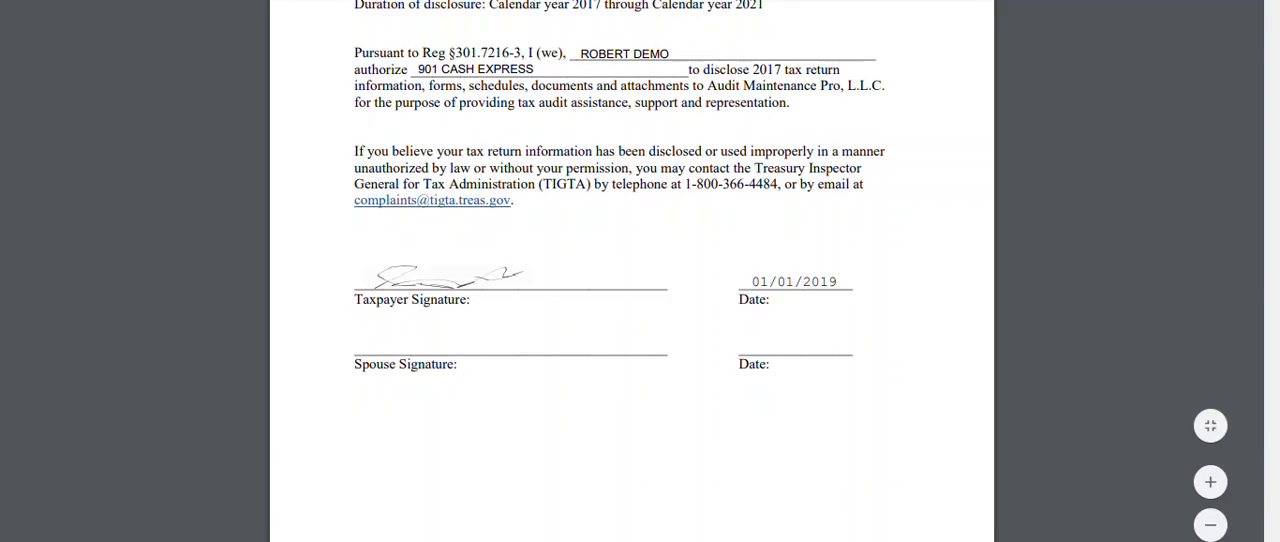
Close the printed return and email the client the password-protected Tax Information.pdf with the prefilled subject and message, returning to the Submission page
key(ctrl+w)
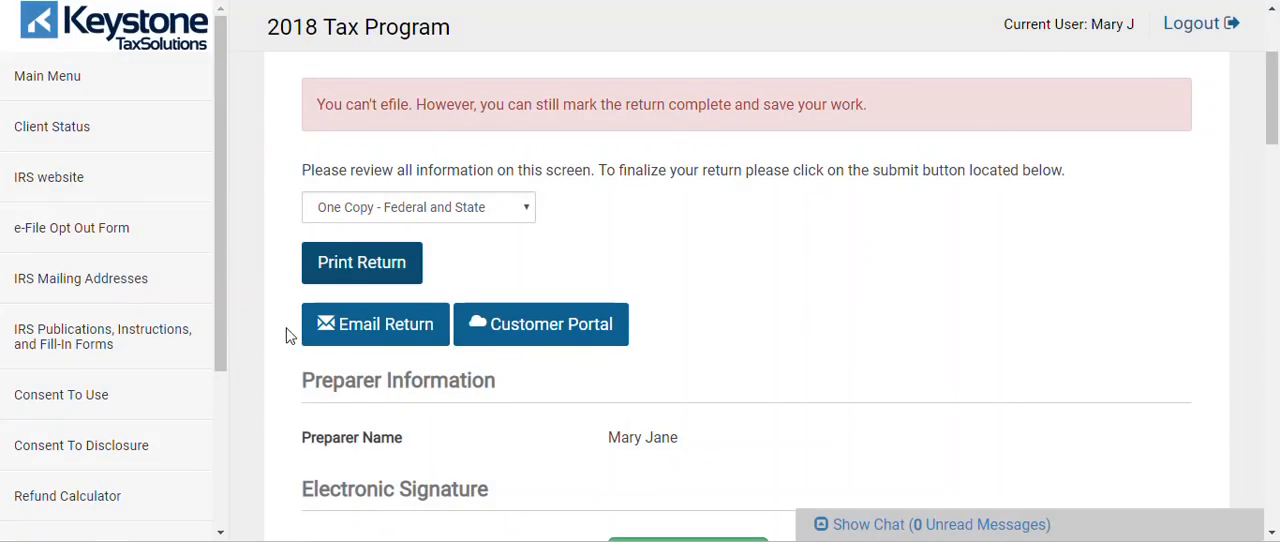
click(345, 340)
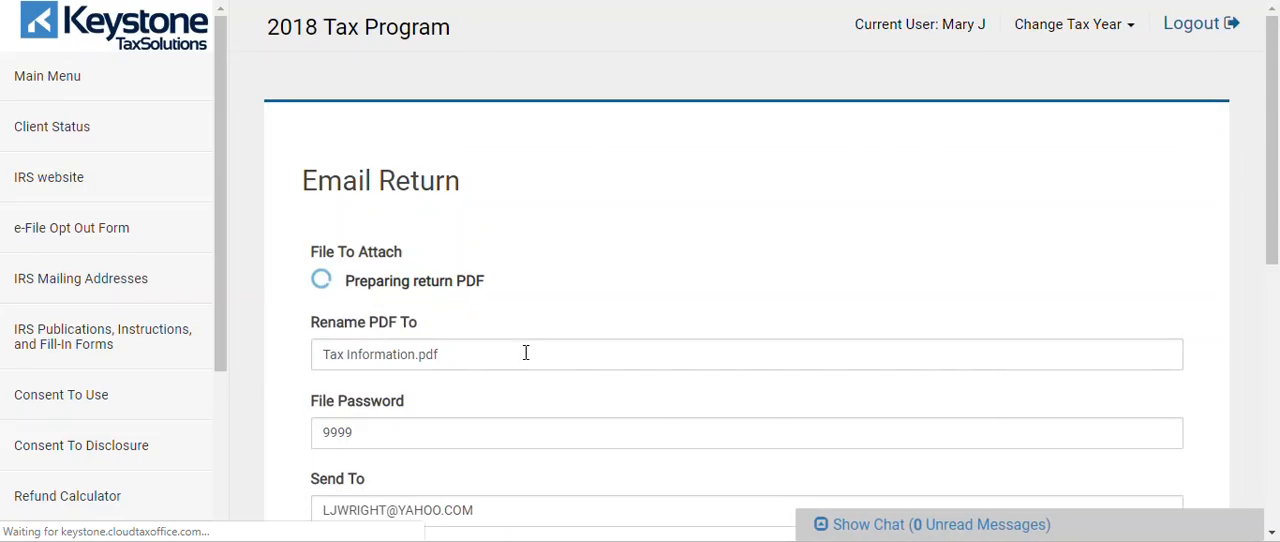
scroll(800, 260, down, 1)
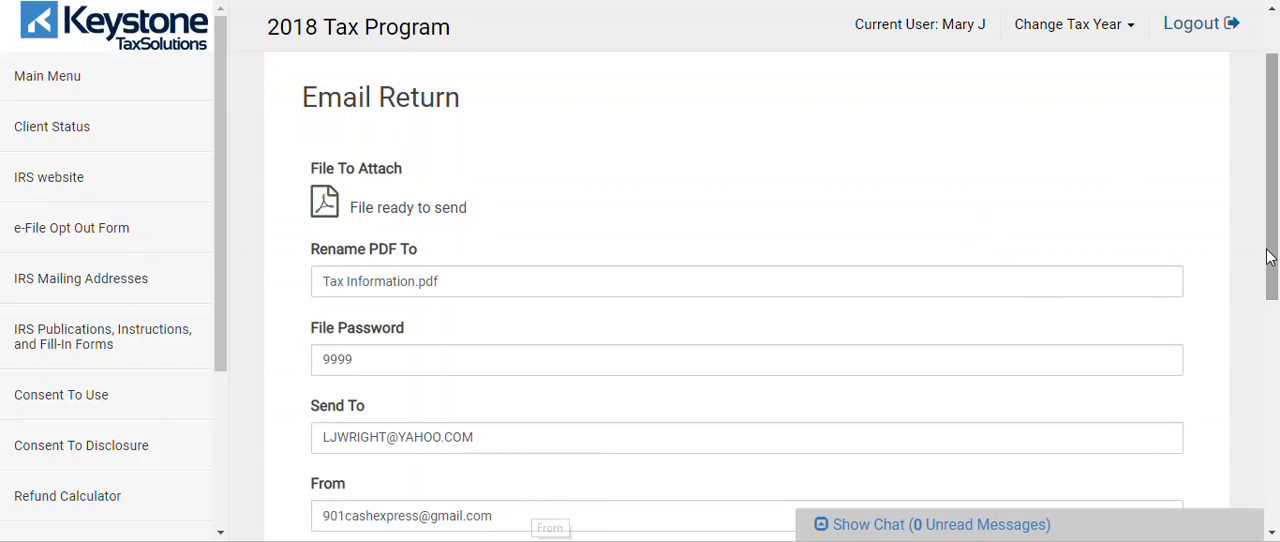
drag(1272, 251, 1275, 345)
scroll(1275, 345, down, 3)
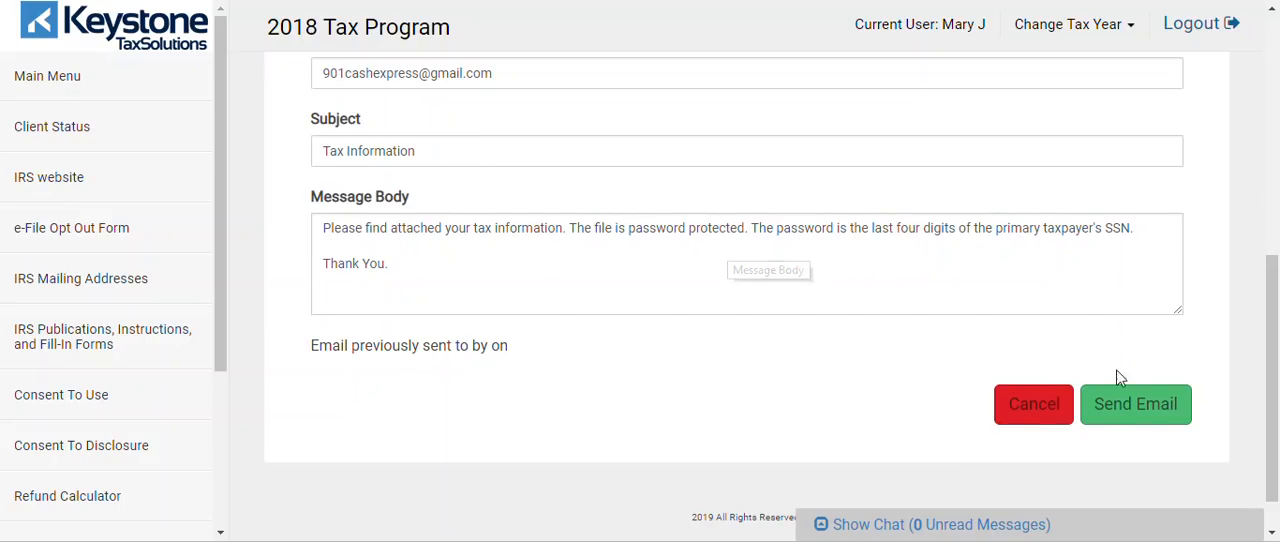
click(1146, 414)
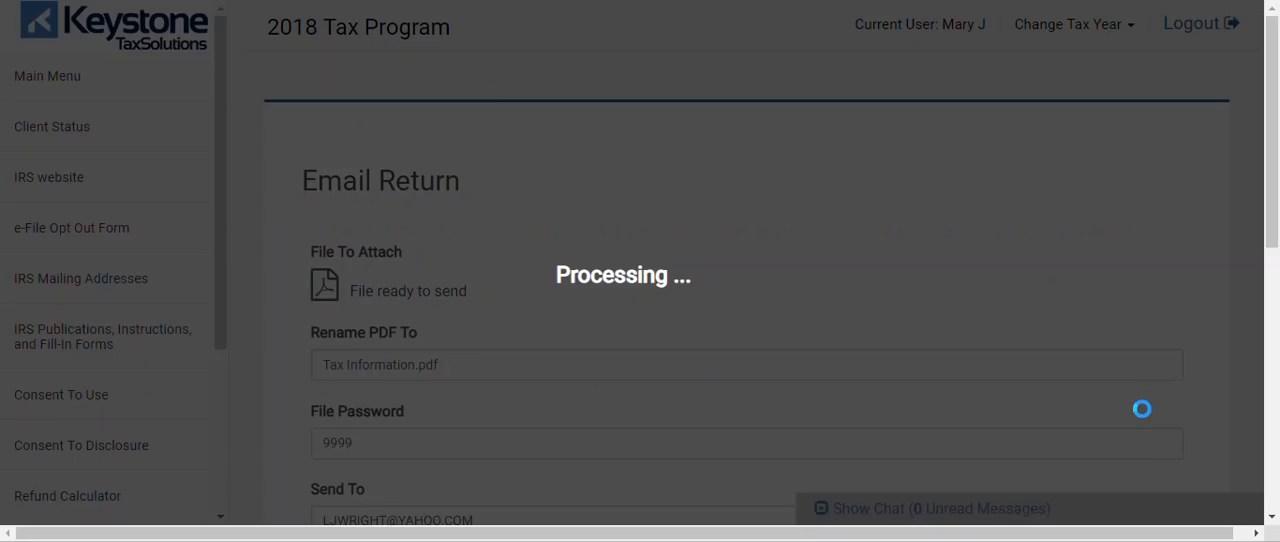
click(1162, 340)
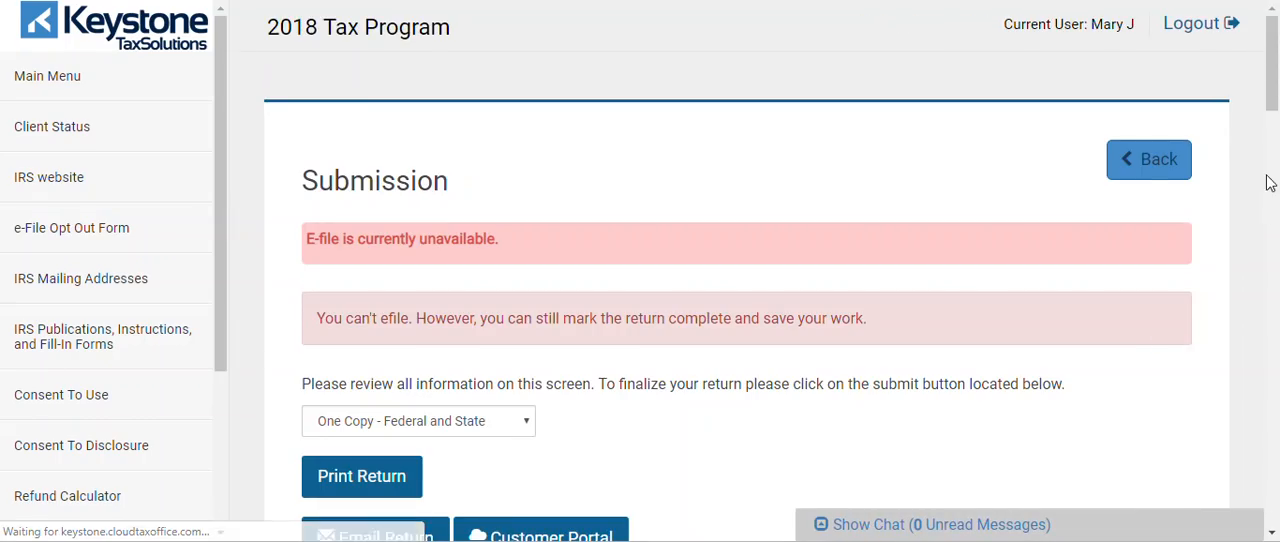
Send the taxpayer a Customer Portal link using the phone number on file, and go back to the link form
scroll(1272, 110, down, 3)
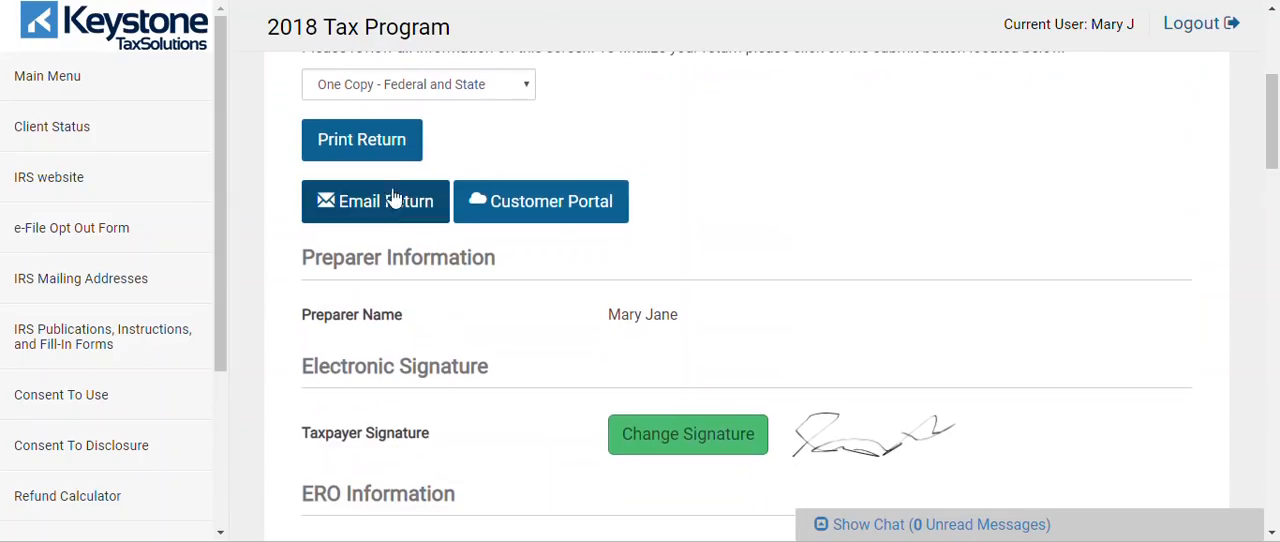
click(573, 218)
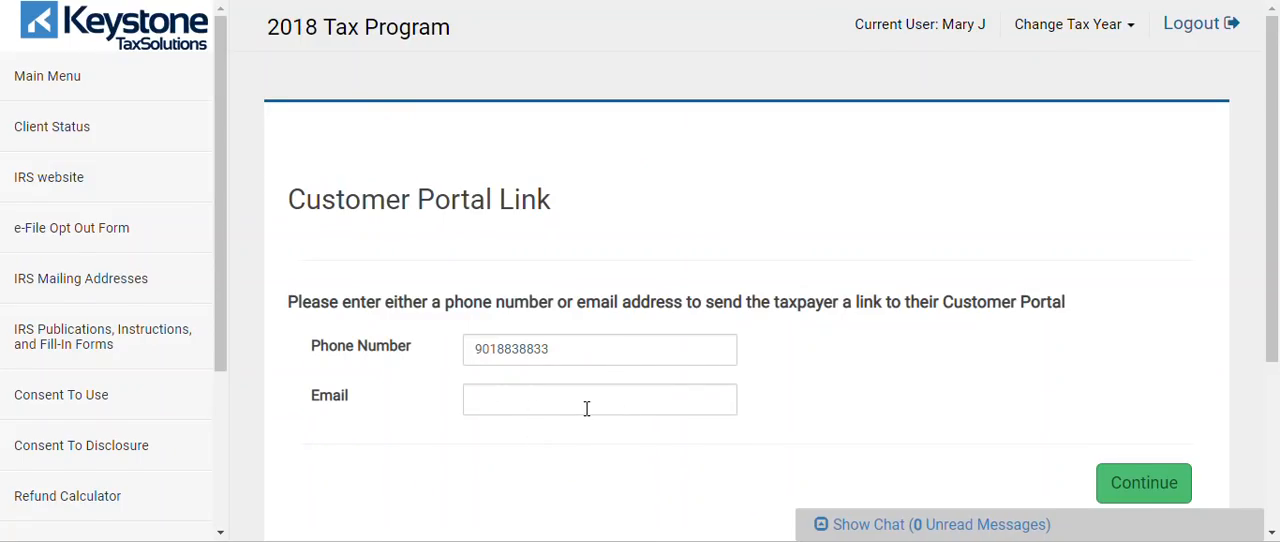
click(1160, 488)
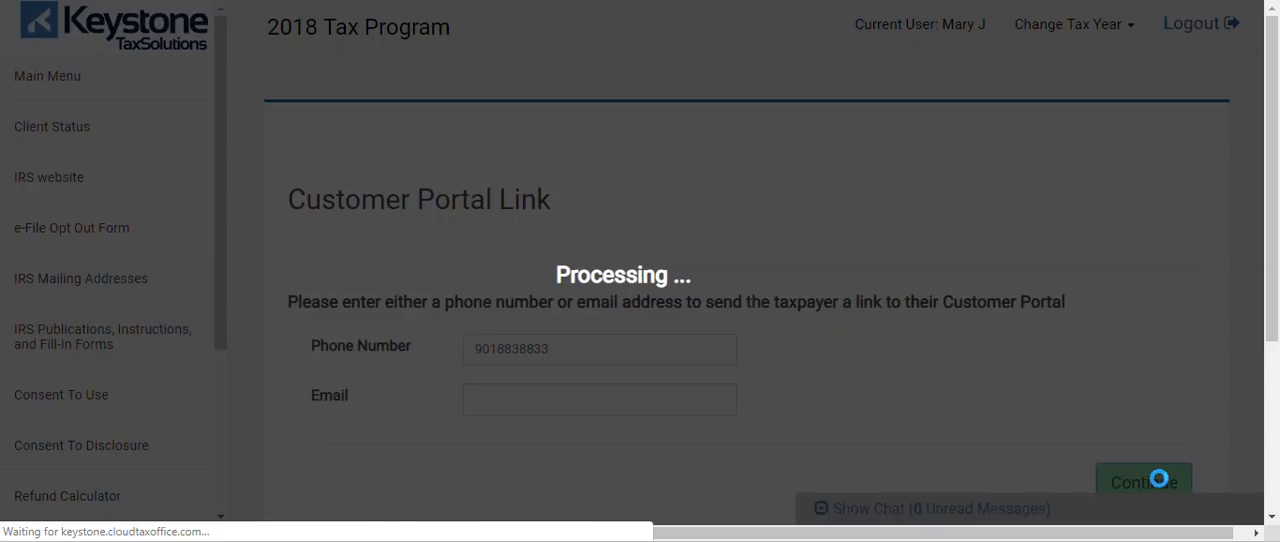
drag(1273, 211, 1268, 250)
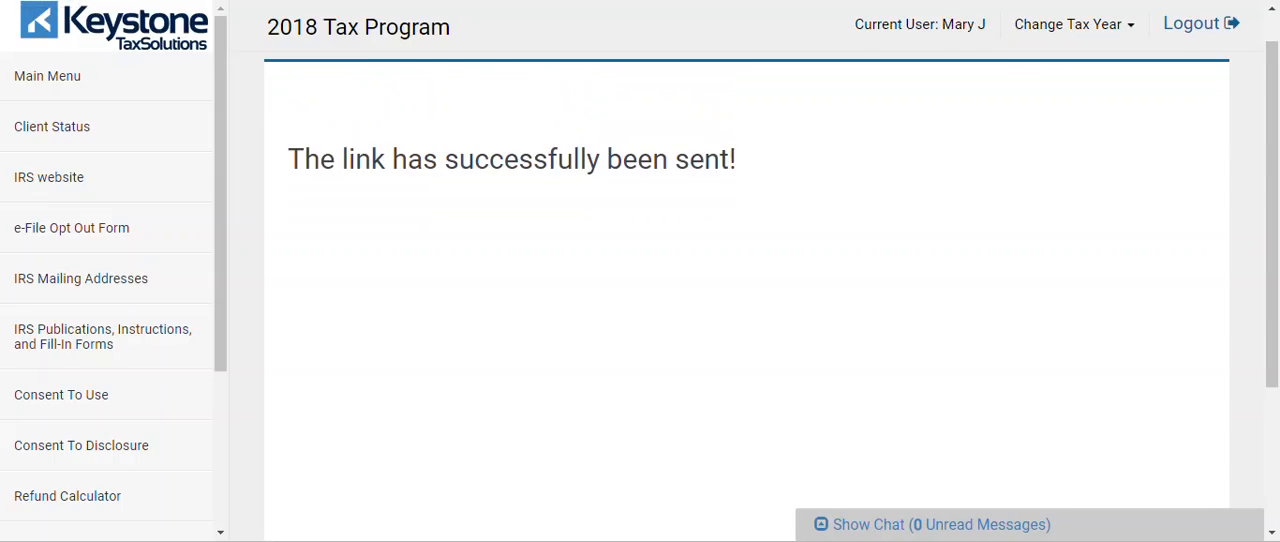
key(alt+Left)
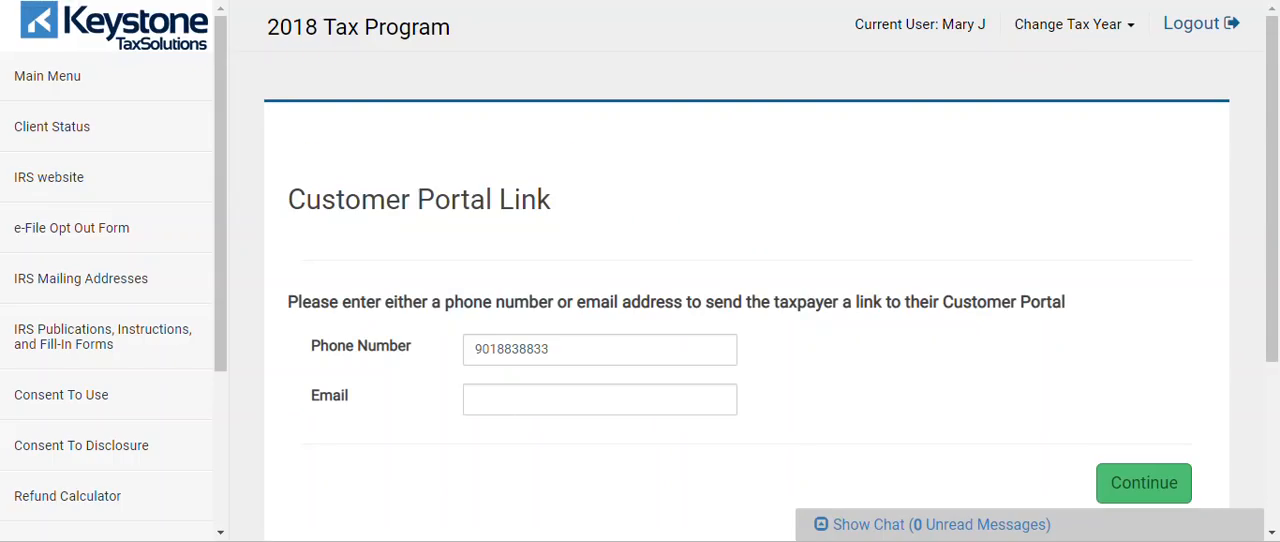
drag(1274, 164, 1276, 328)
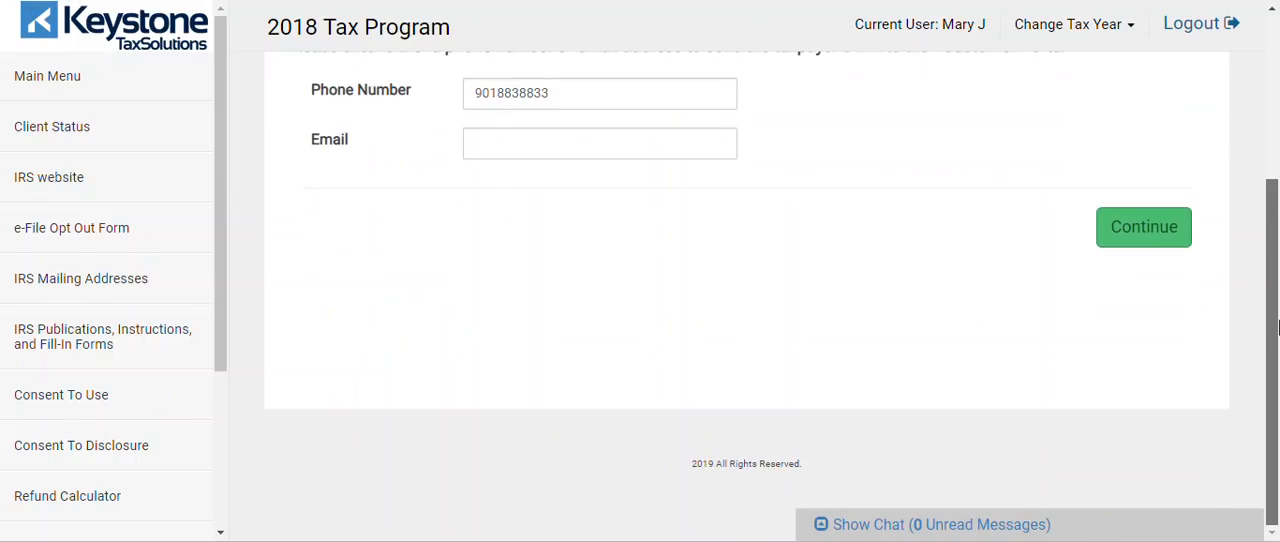
drag(1276, 428, 1277, 133)
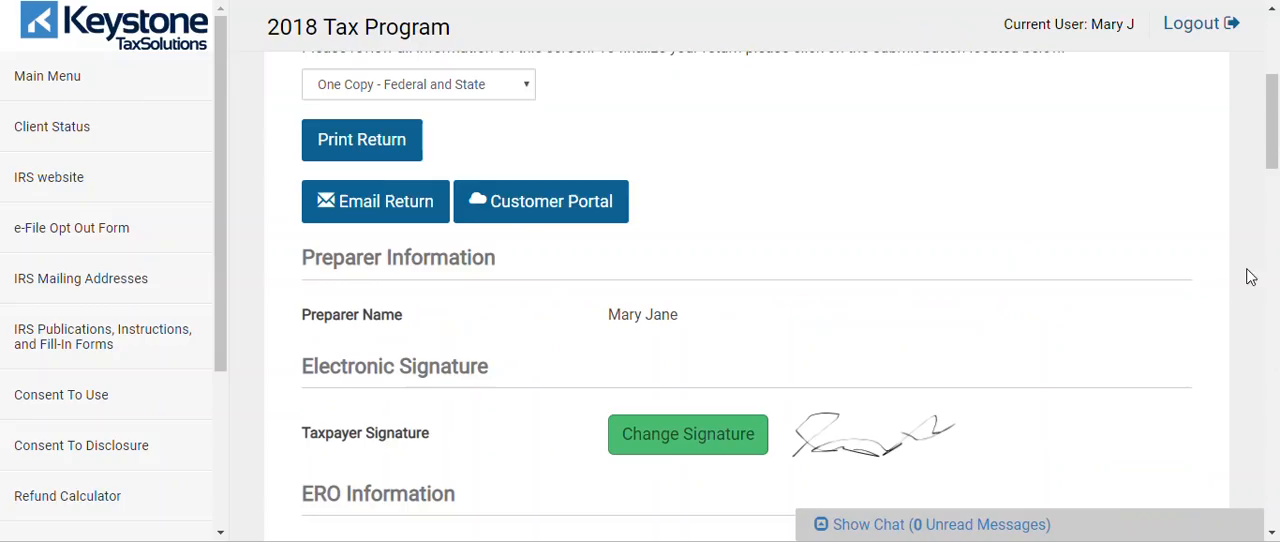
Review the Submission page's return type, advance application and completion status, tax preparation charges, and estimated check amount calculation
drag(1273, 156, 1274, 298)
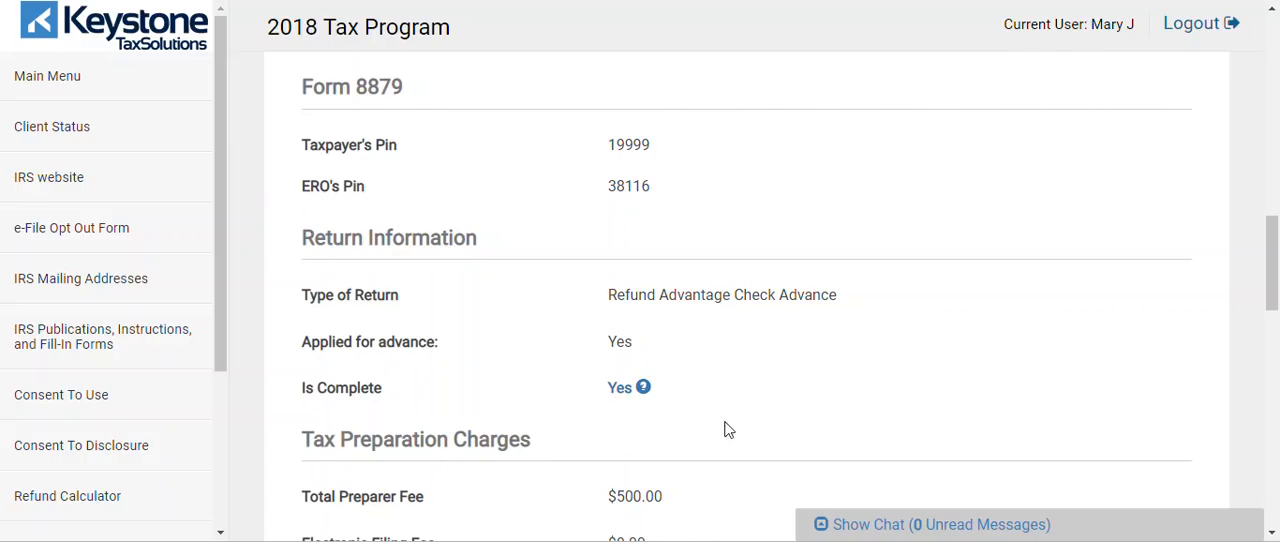
click(620, 397)
click(620, 397)
click(620, 397)
click(620, 397)
drag(1276, 238, 1276, 290)
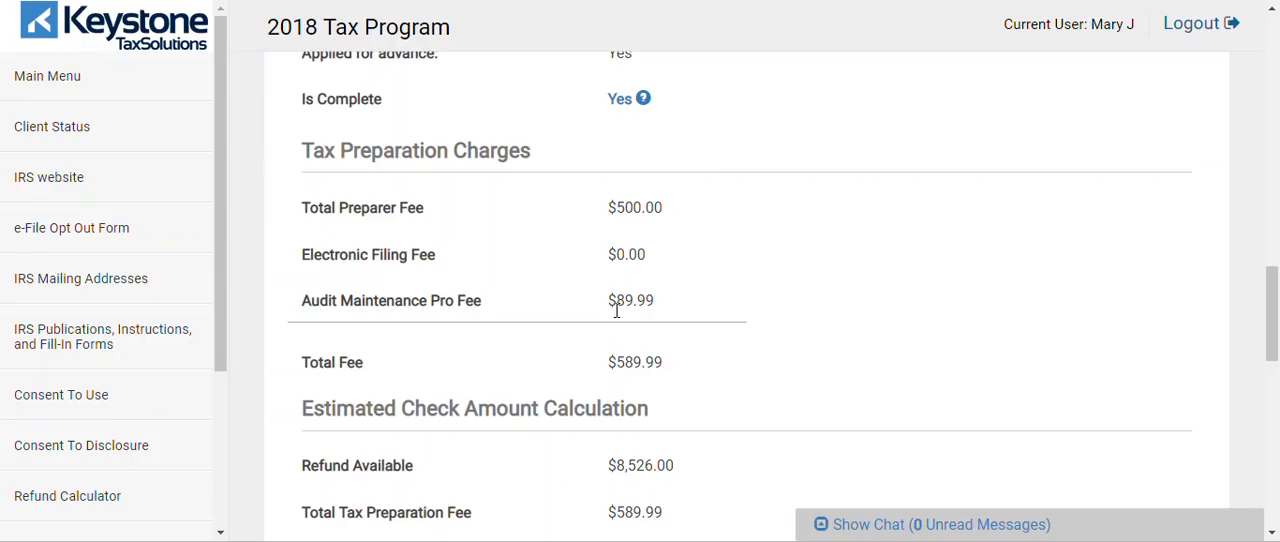
drag(1275, 317, 1275, 366)
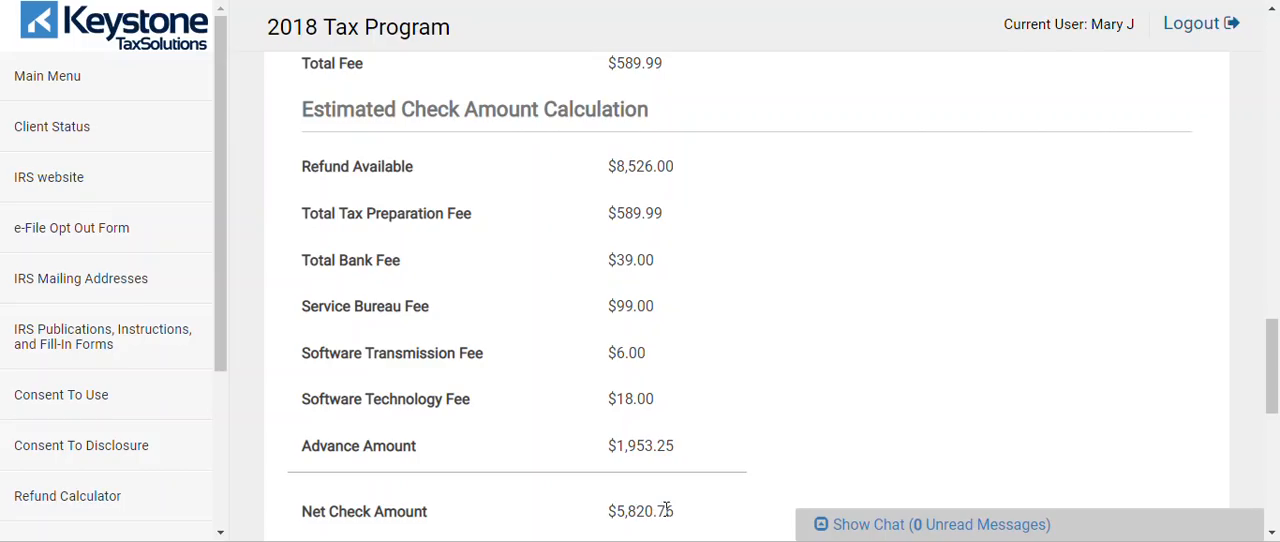
drag(1272, 355, 1276, 375)
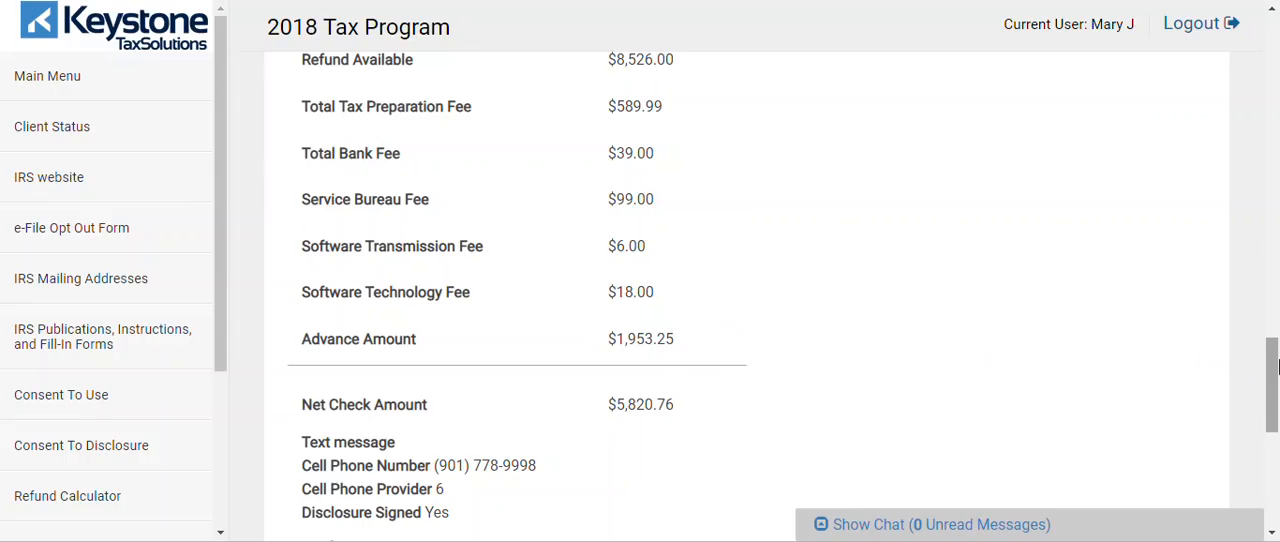
Save and exit the client's return from the Submission page, leaving Ready For Review unchecked
drag(1276, 367, 1276, 461)
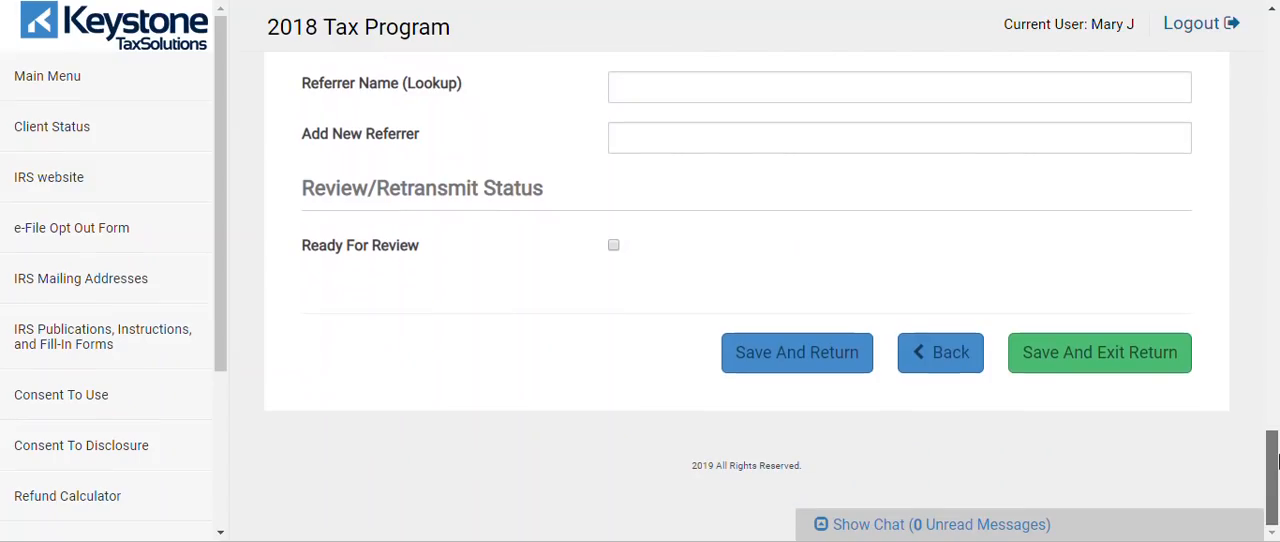
click(1088, 364)
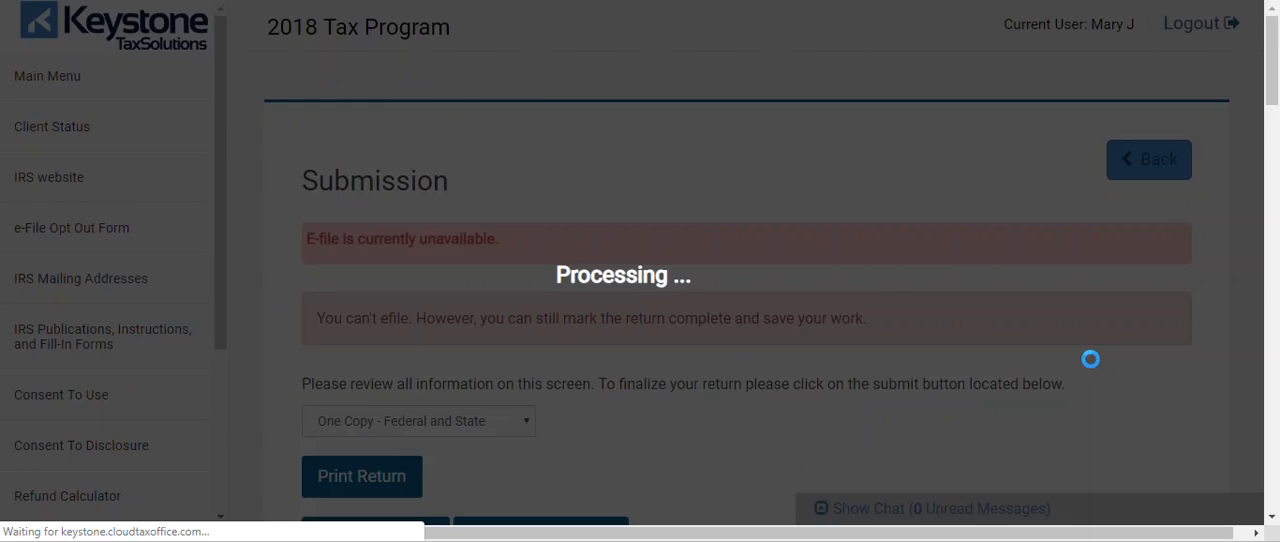